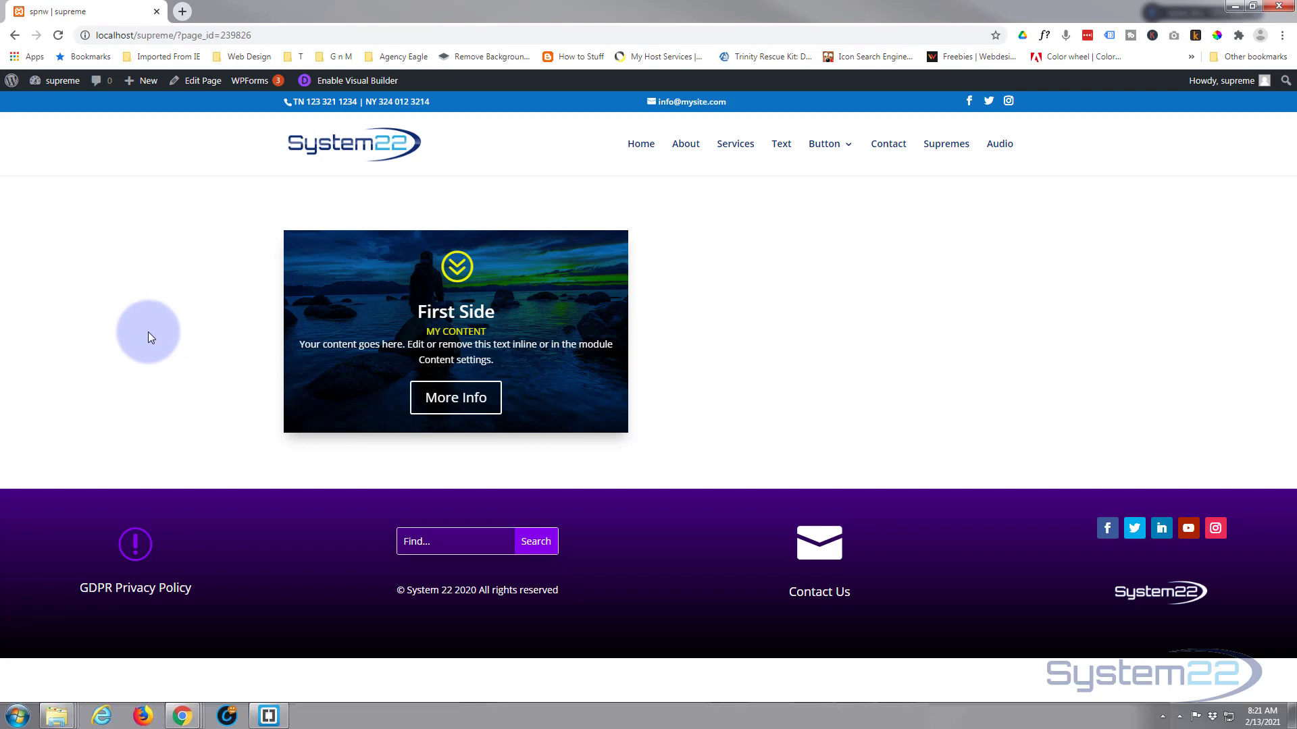
# Insert a Supreme Flipbox module in the row's empty second column.
pyautogui.moveTo(356, 365)
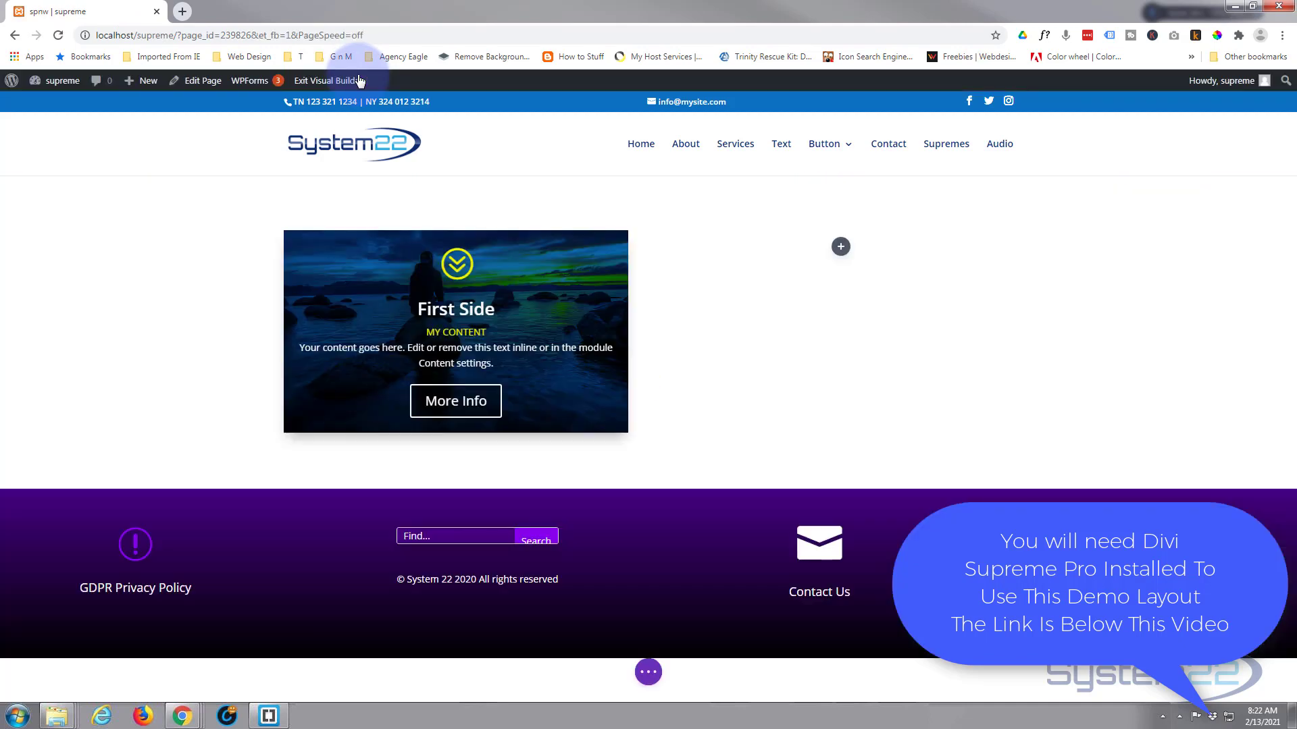
pyautogui.click(841, 247)
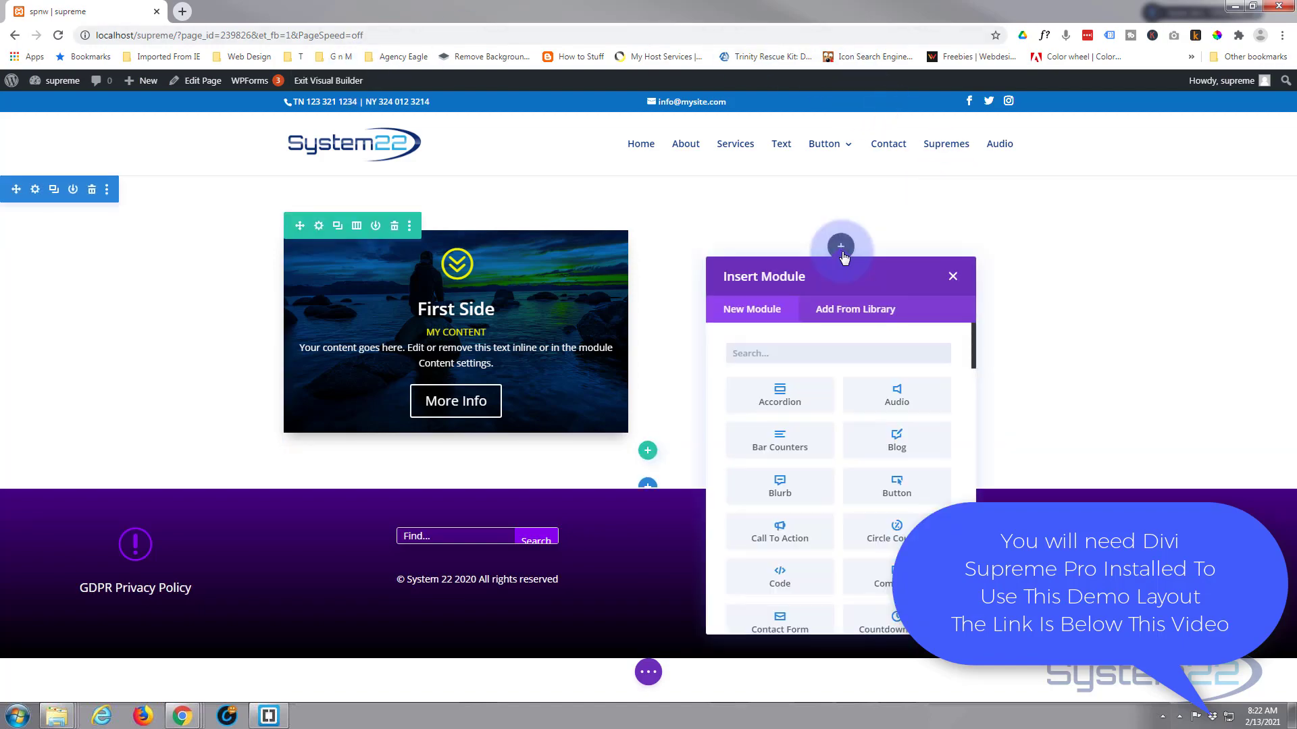
pyautogui.scroll(-6, 834, 439)
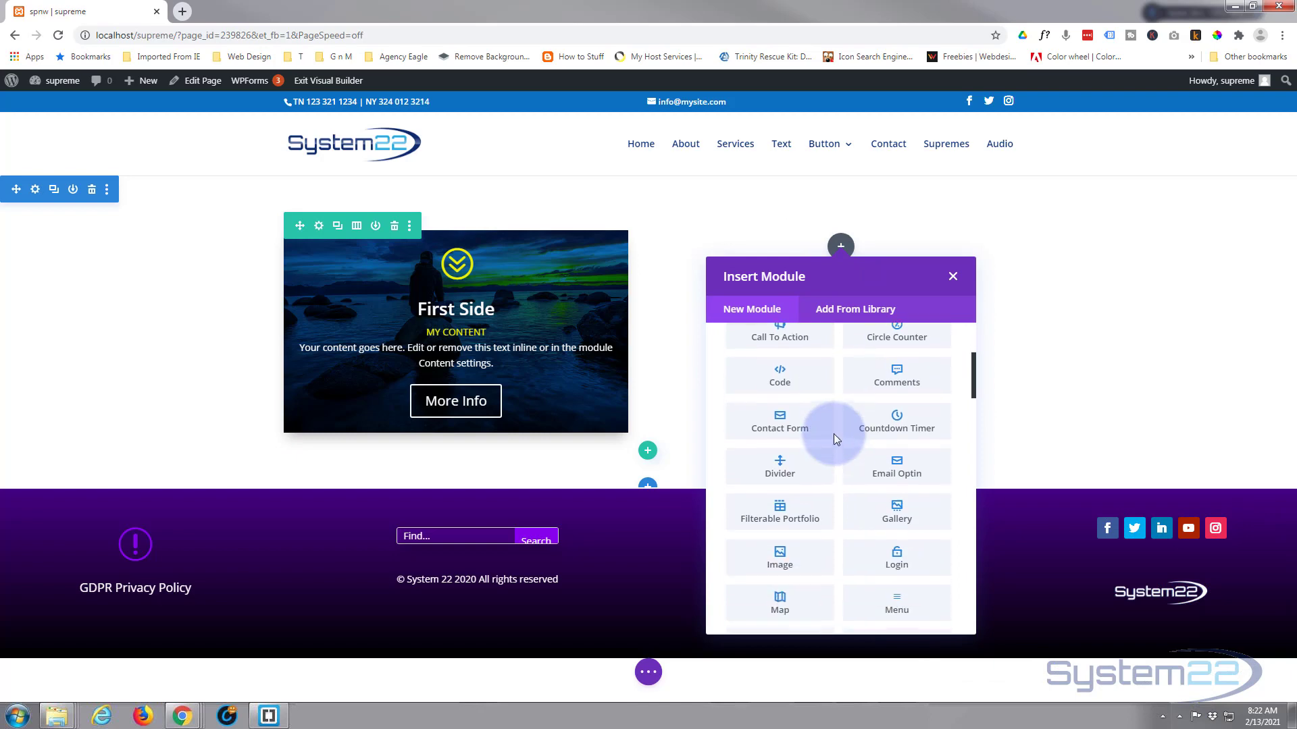
pyautogui.scroll(-4, 833, 434)
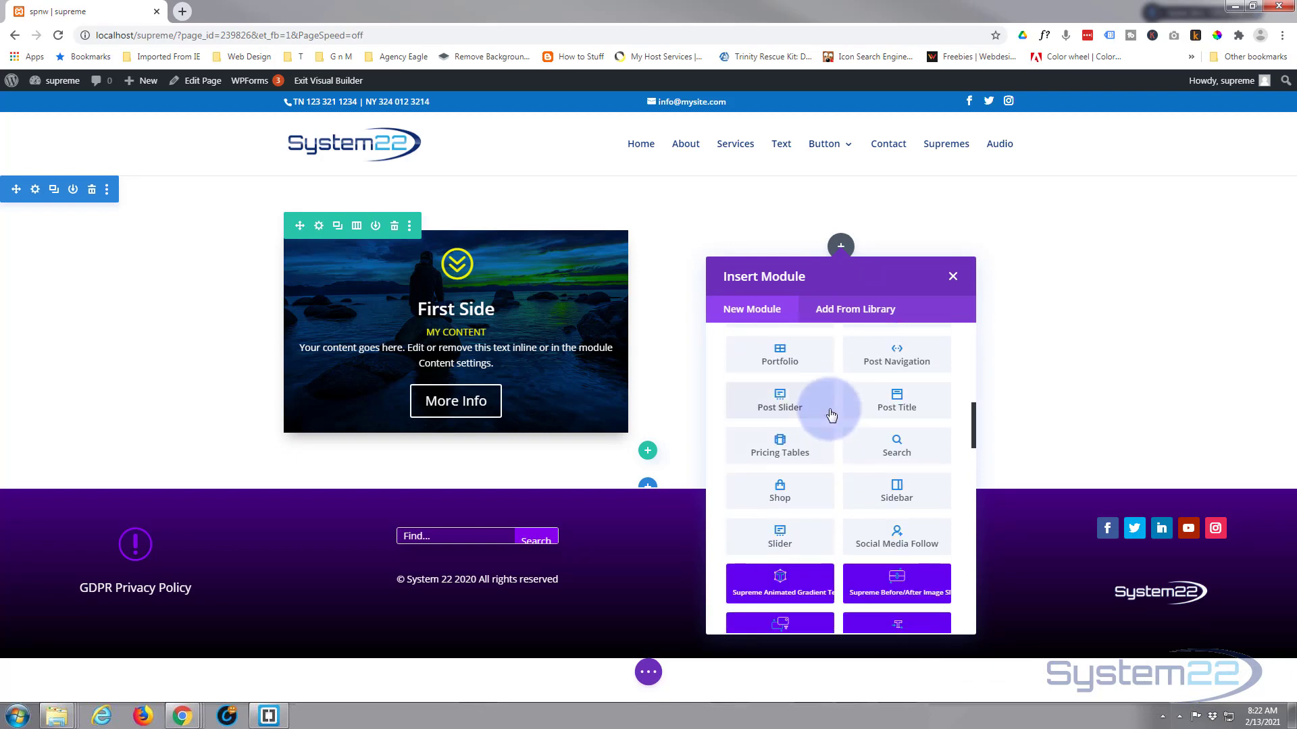
pyautogui.scroll(-3, 824, 437)
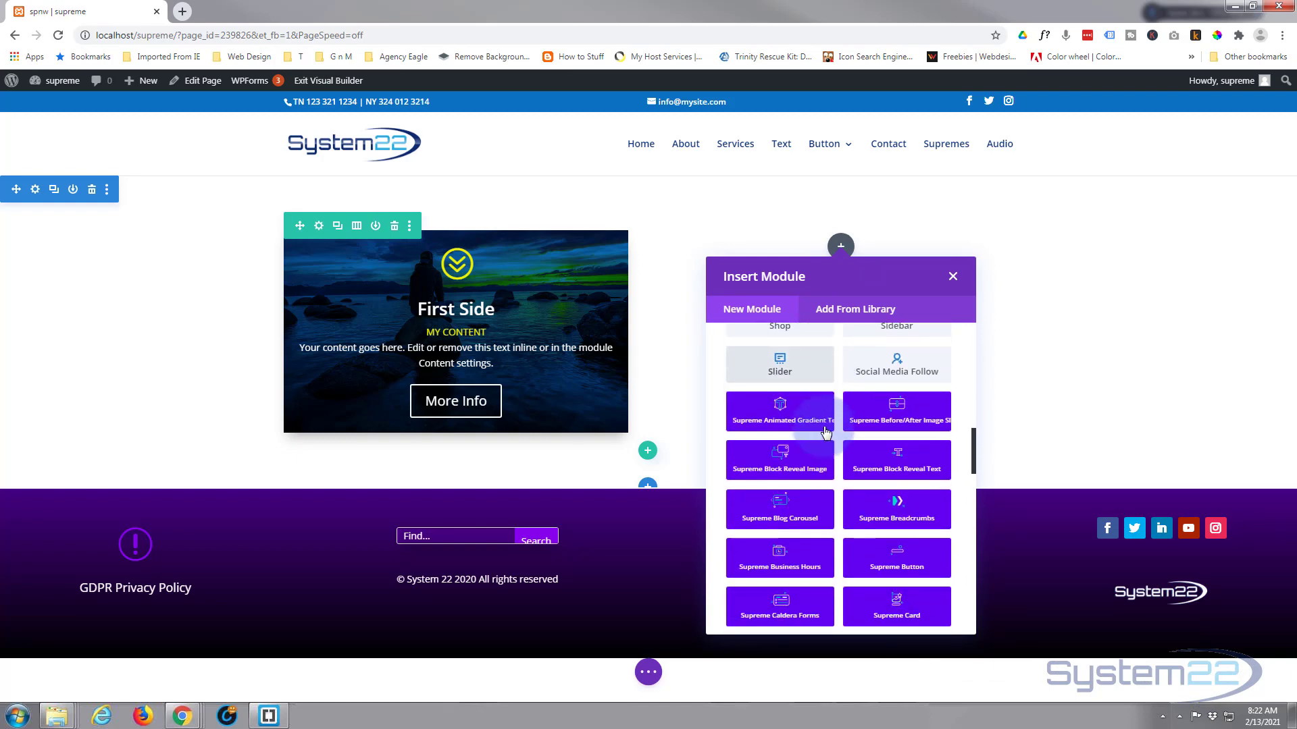
pyautogui.scroll(-5, 851, 451)
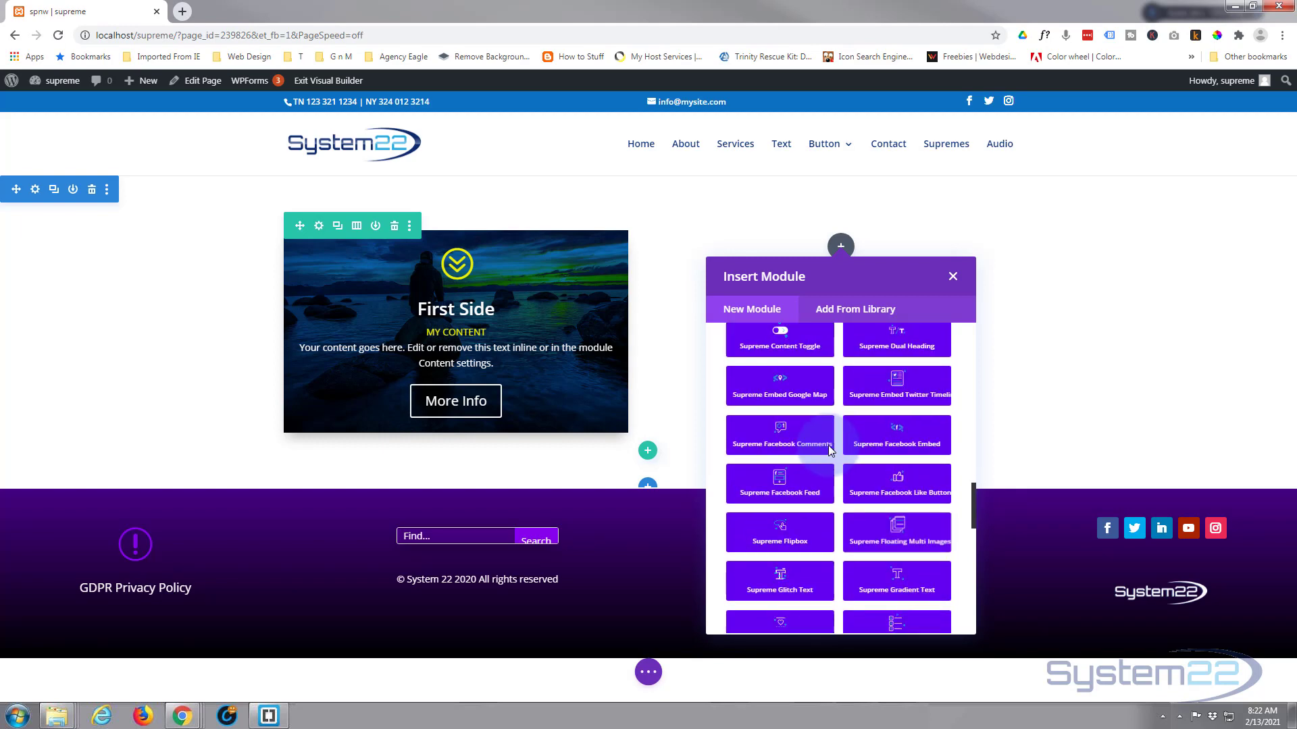
pyautogui.scroll(-4, 830, 450)
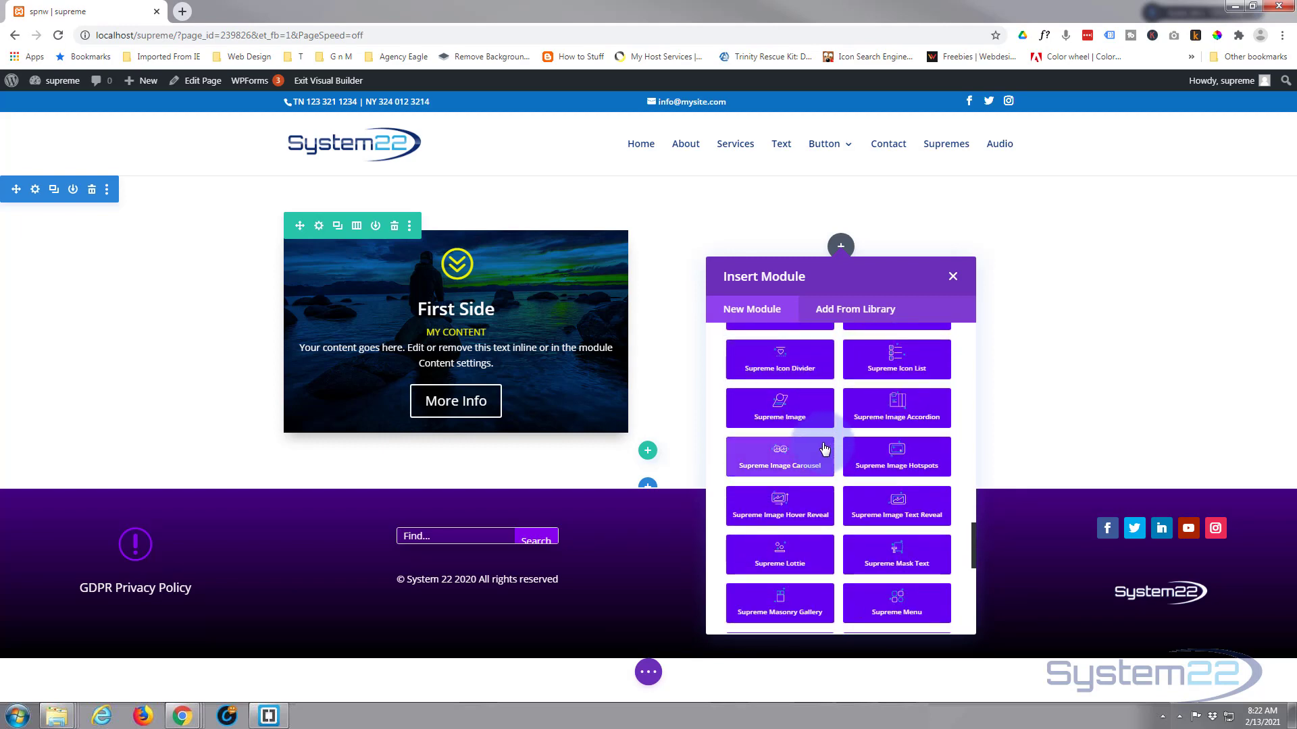
pyautogui.scroll(-8, 824, 449)
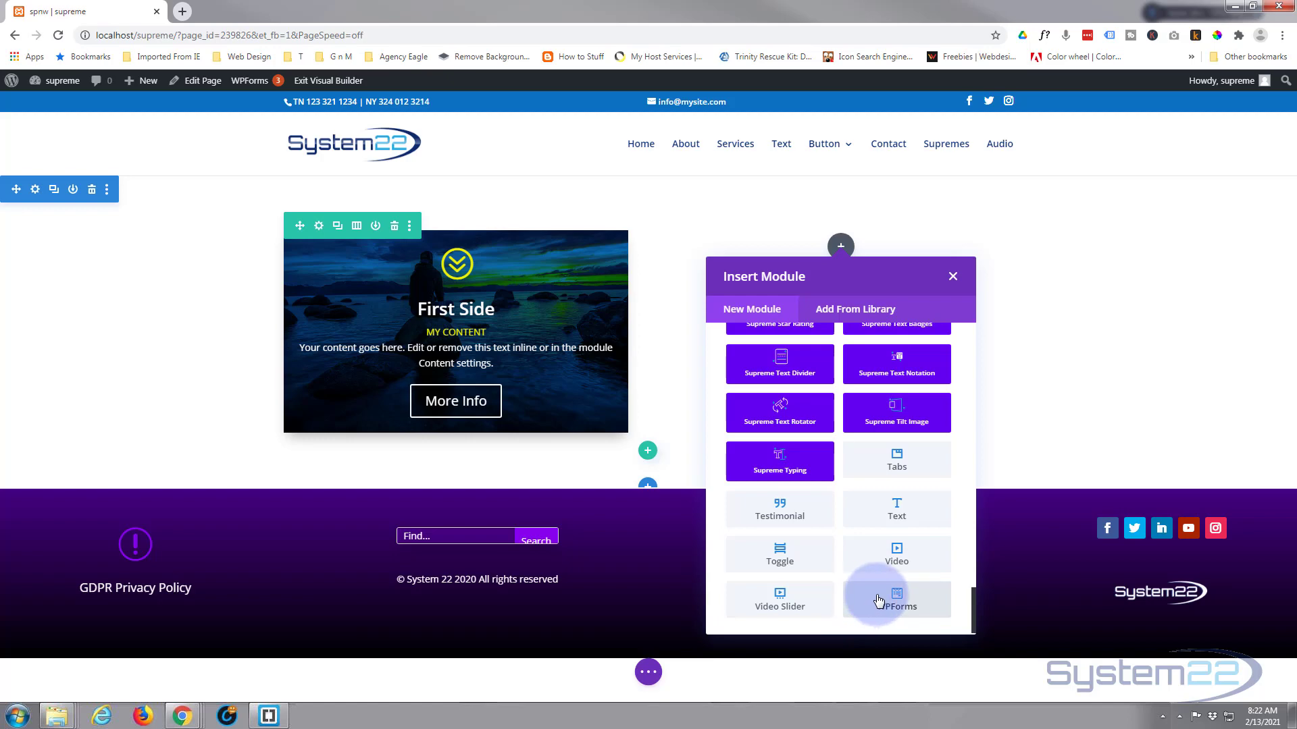
pyautogui.scroll(10, 879, 598)
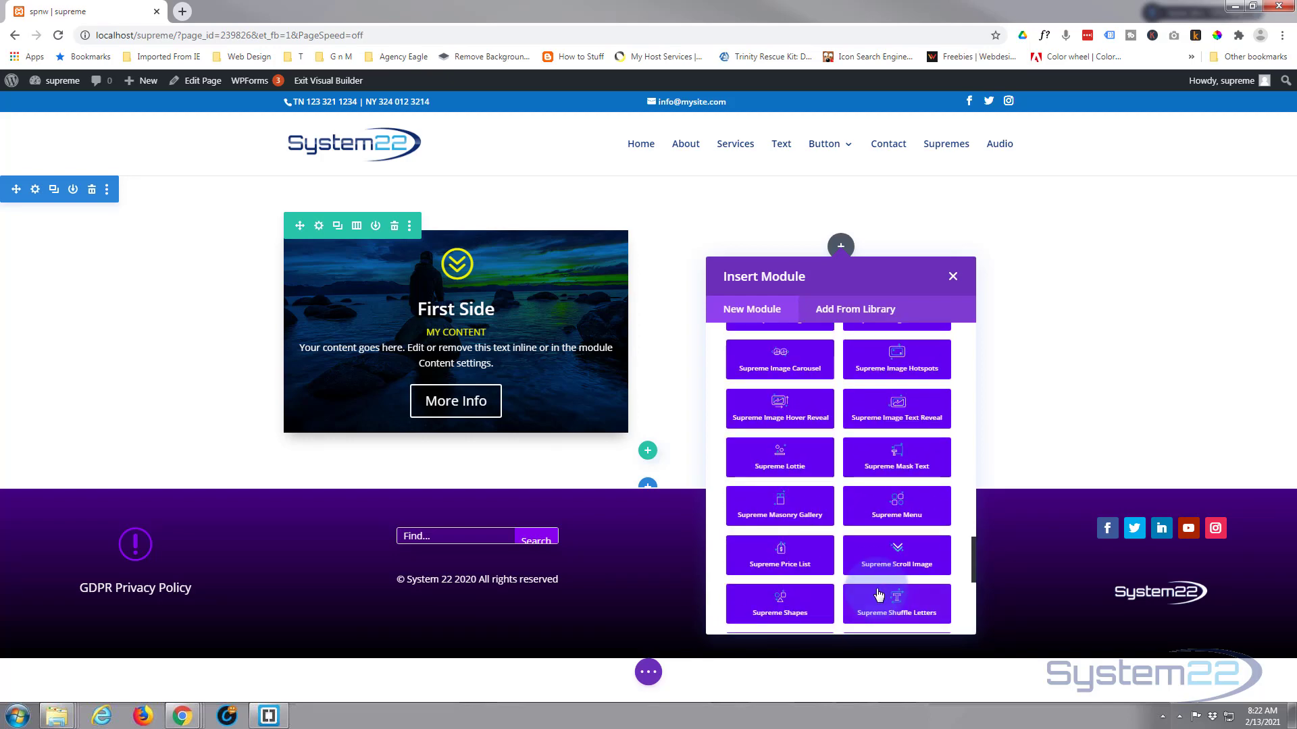
pyautogui.scroll(5, 878, 593)
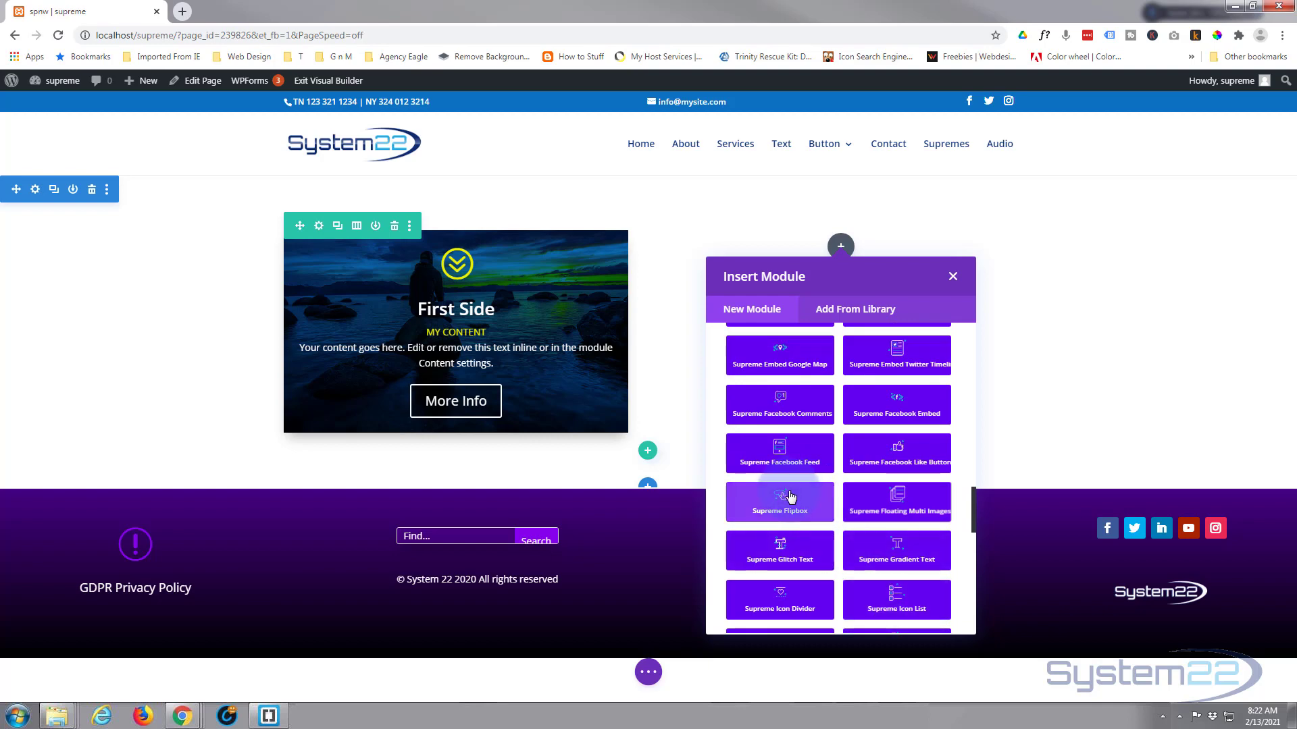
pyautogui.click(788, 503)
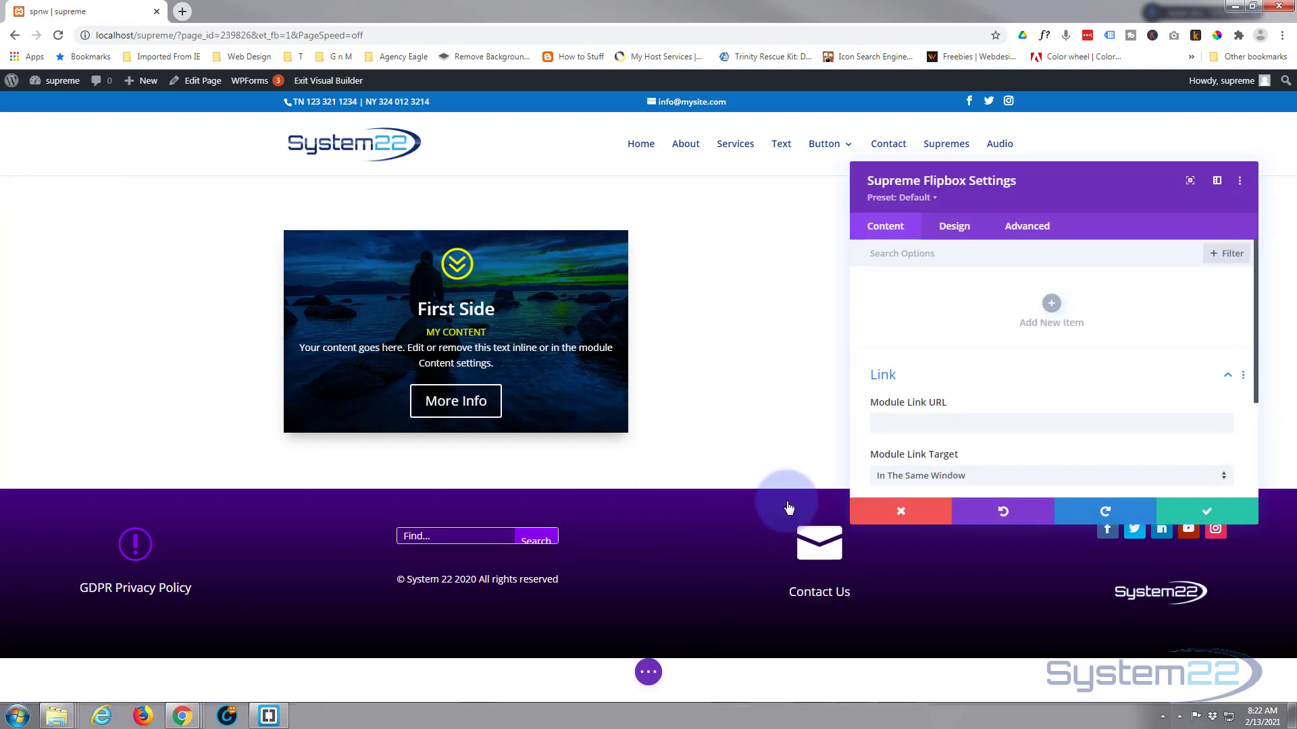
# Move the flipbox settings window away from the empty column and add a new flipbox item.
pyautogui.moveTo(1076, 191); pyautogui.dragTo(464, 169)
pyautogui.click(419, 294)
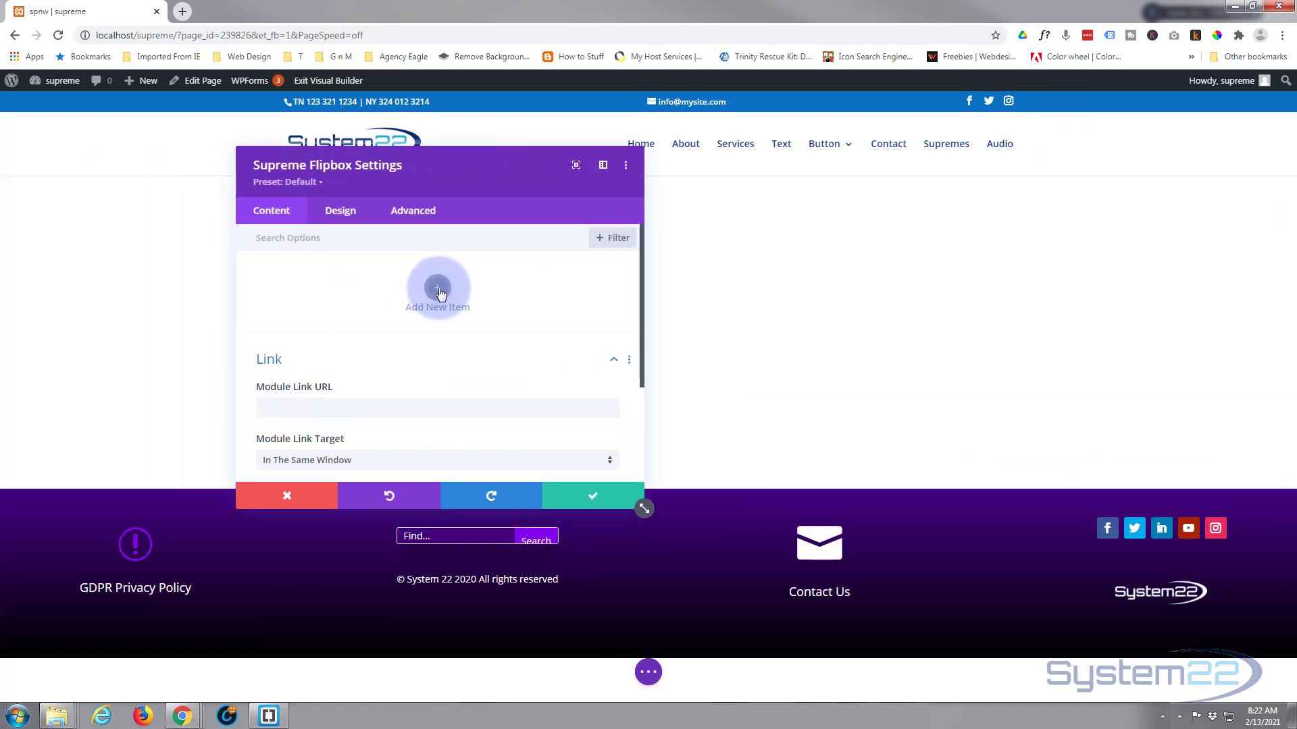
pyautogui.click(438, 290)
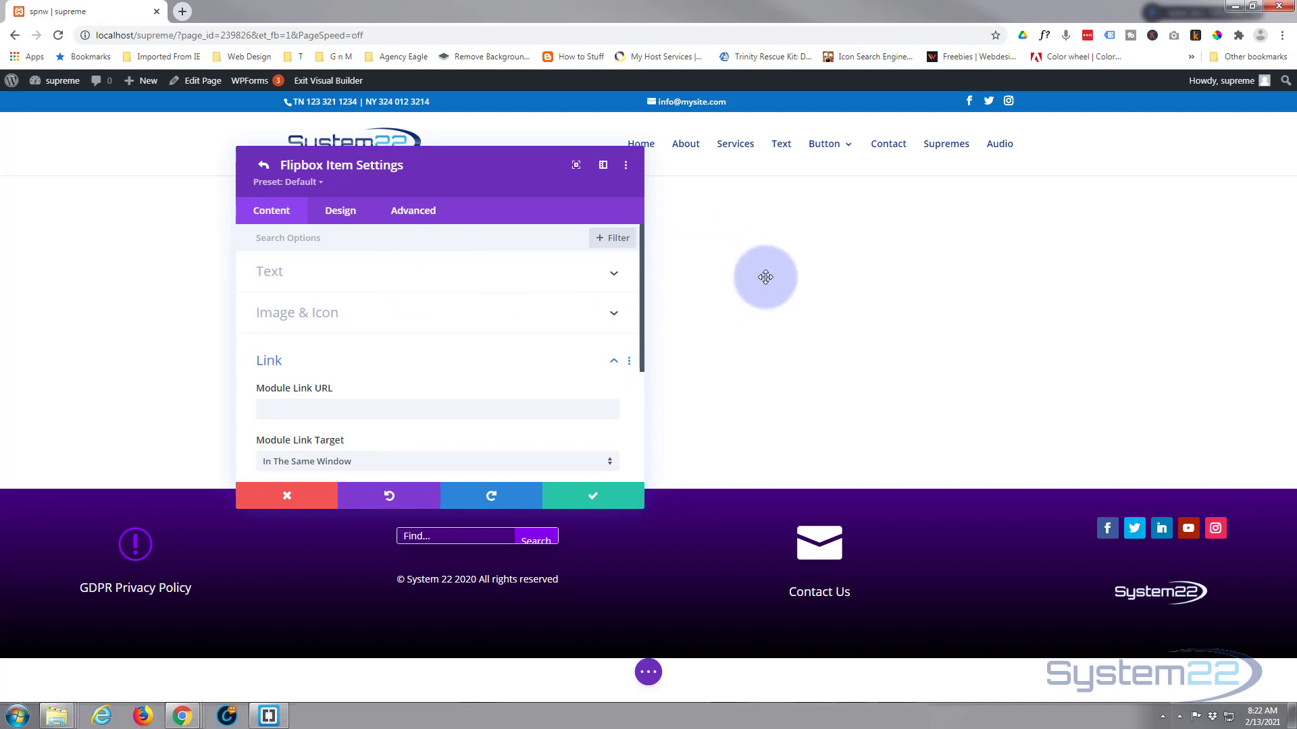
# Set the flipbox item's title to "Side 1" and its subtitle to "Subtitle".
pyautogui.click(337, 274)
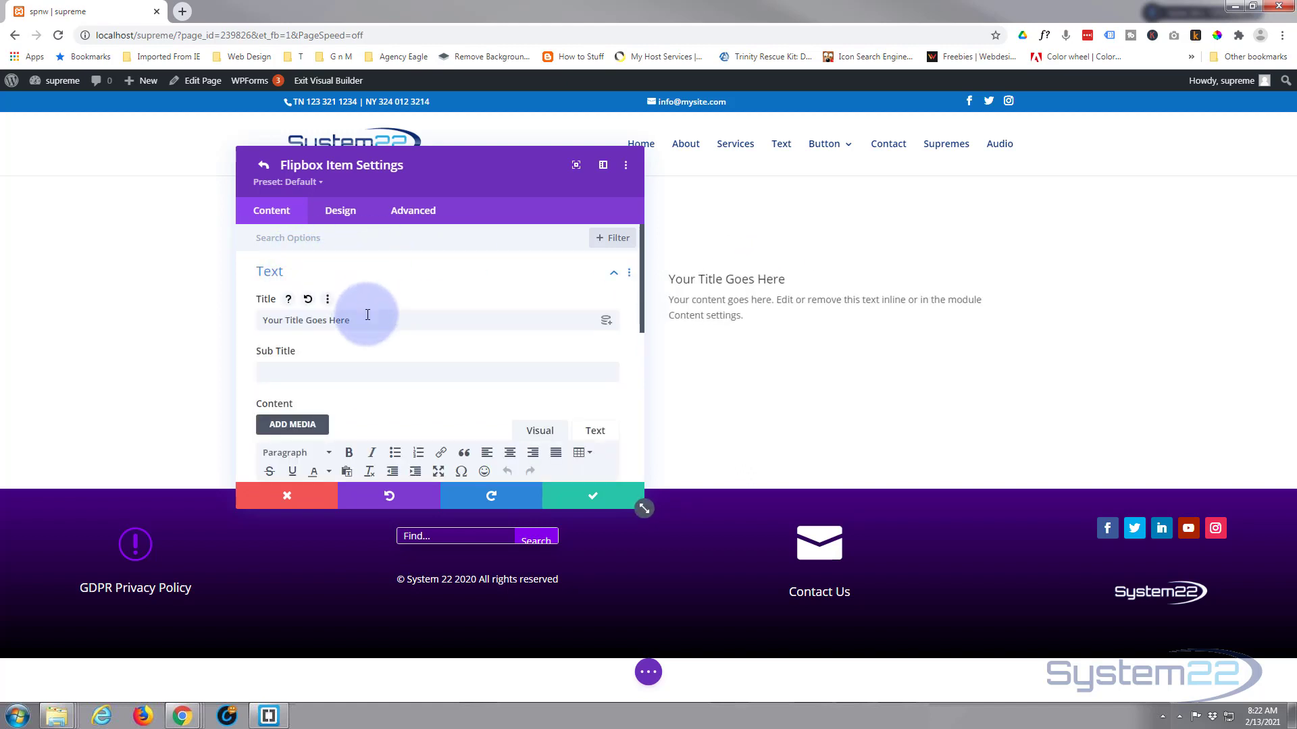
pyautogui.moveTo(368, 319); pyautogui.dragTo(258, 316)
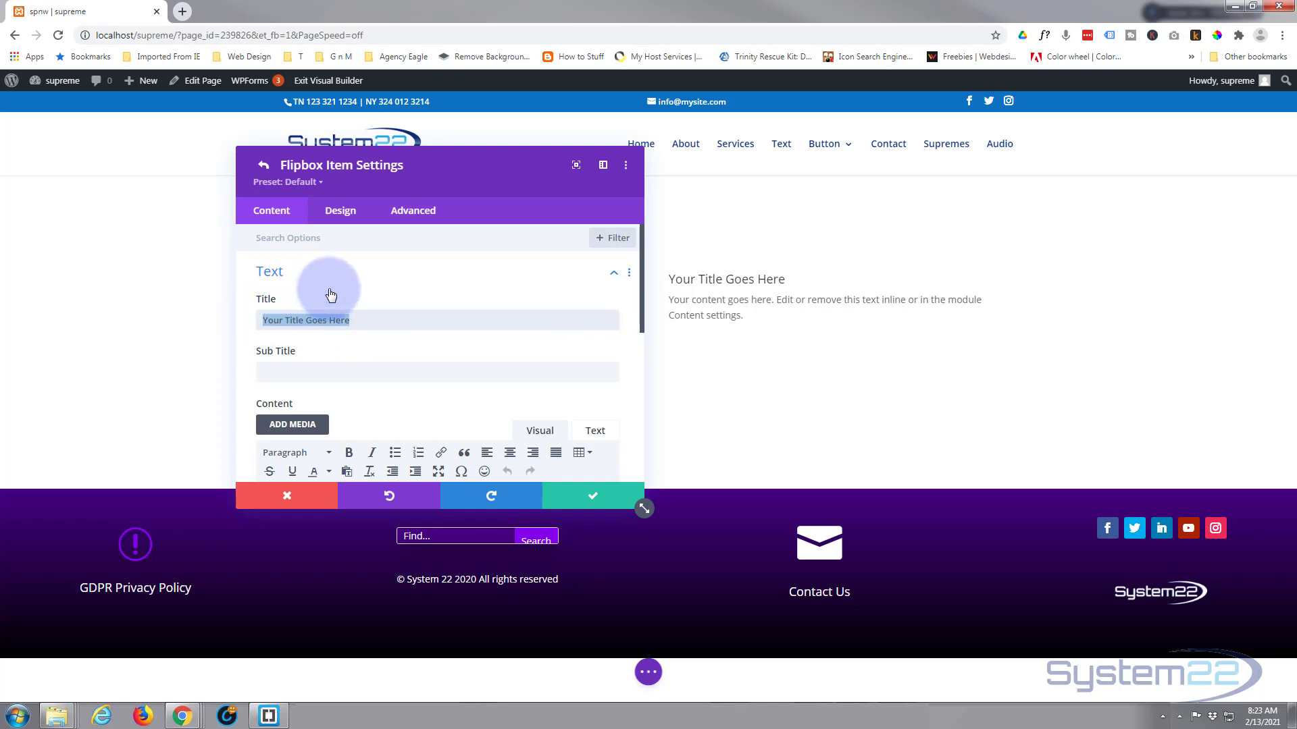
pyautogui.write('Side 1')
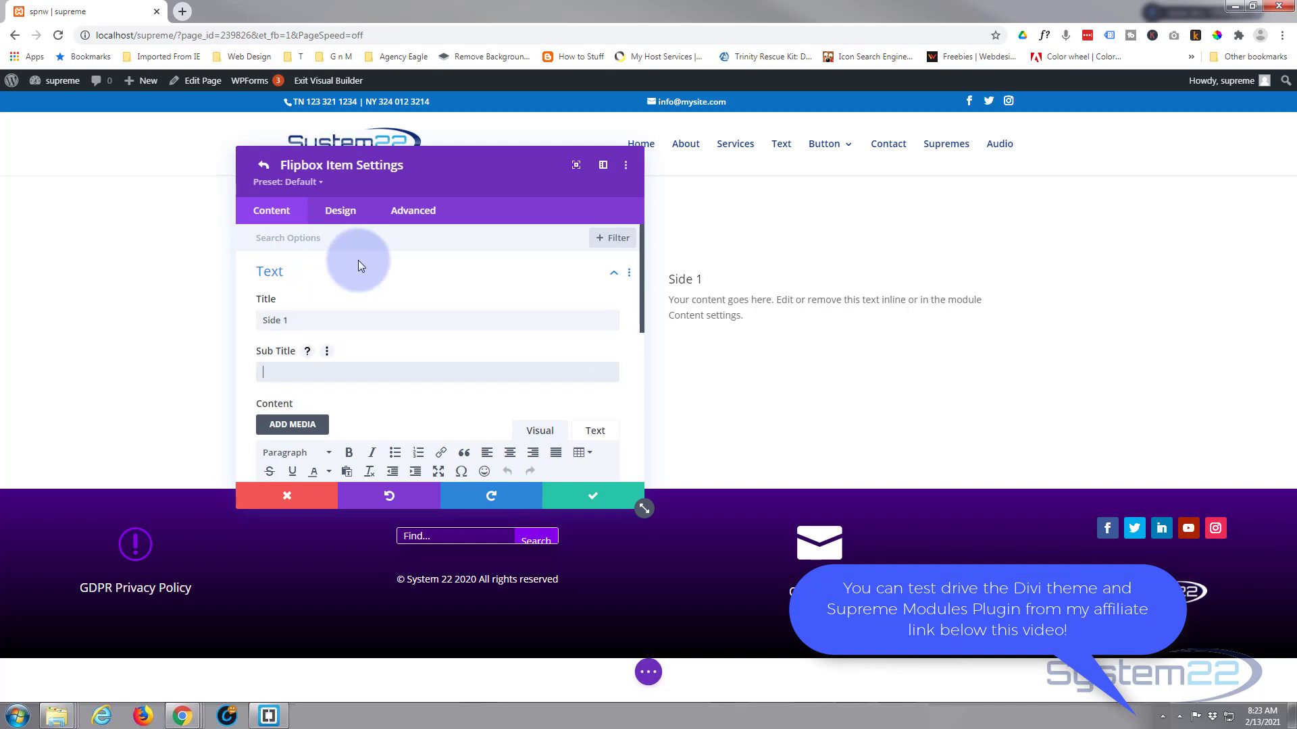
pyautogui.write('Subtit')
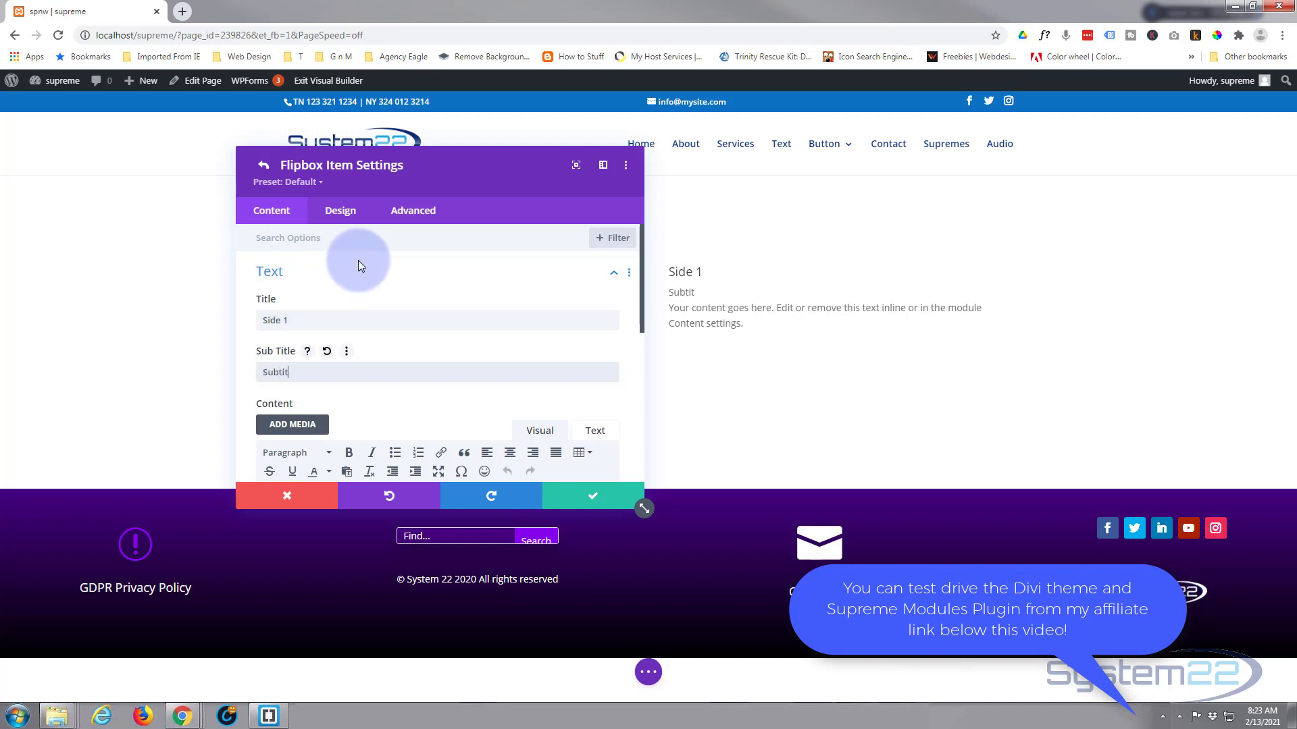
pyautogui.write('le')
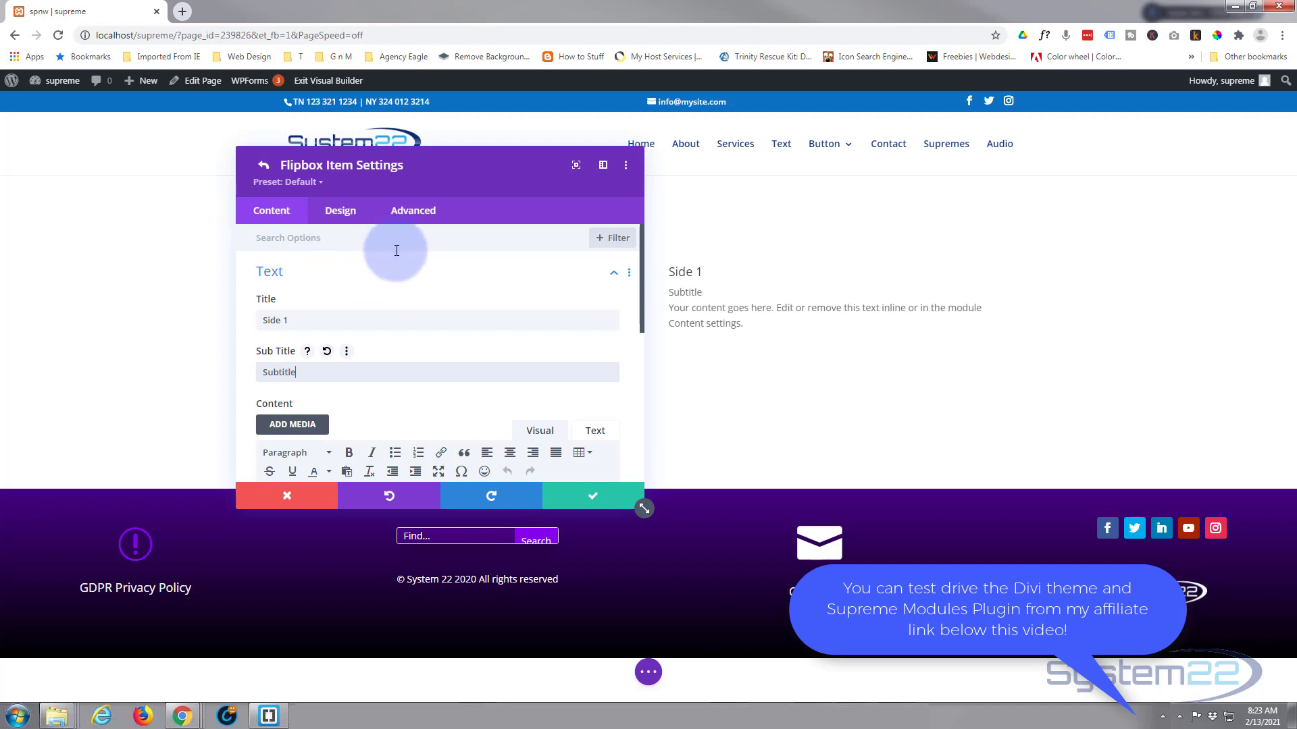
# Enable the icon for the flipbox item and choose the circled double right arrow.
pyautogui.scroll(-3, 397, 250)
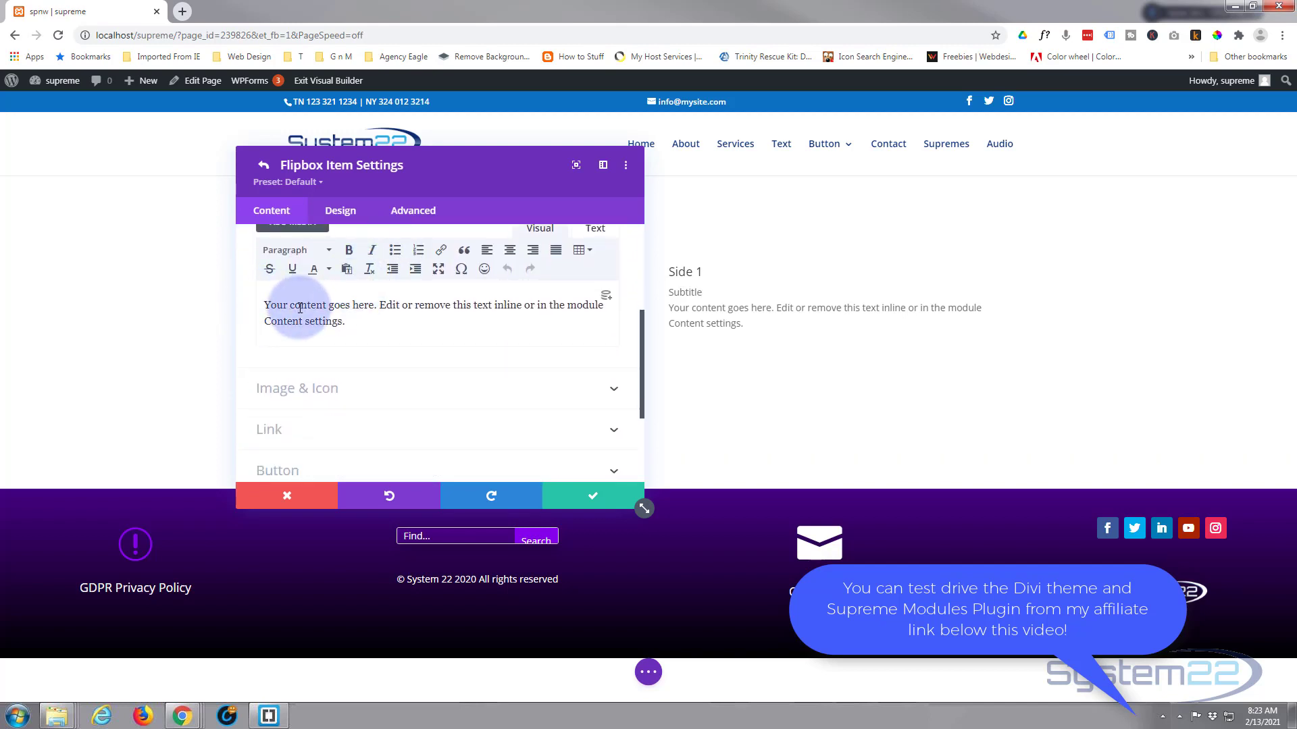
pyautogui.scroll(1, 297, 310)
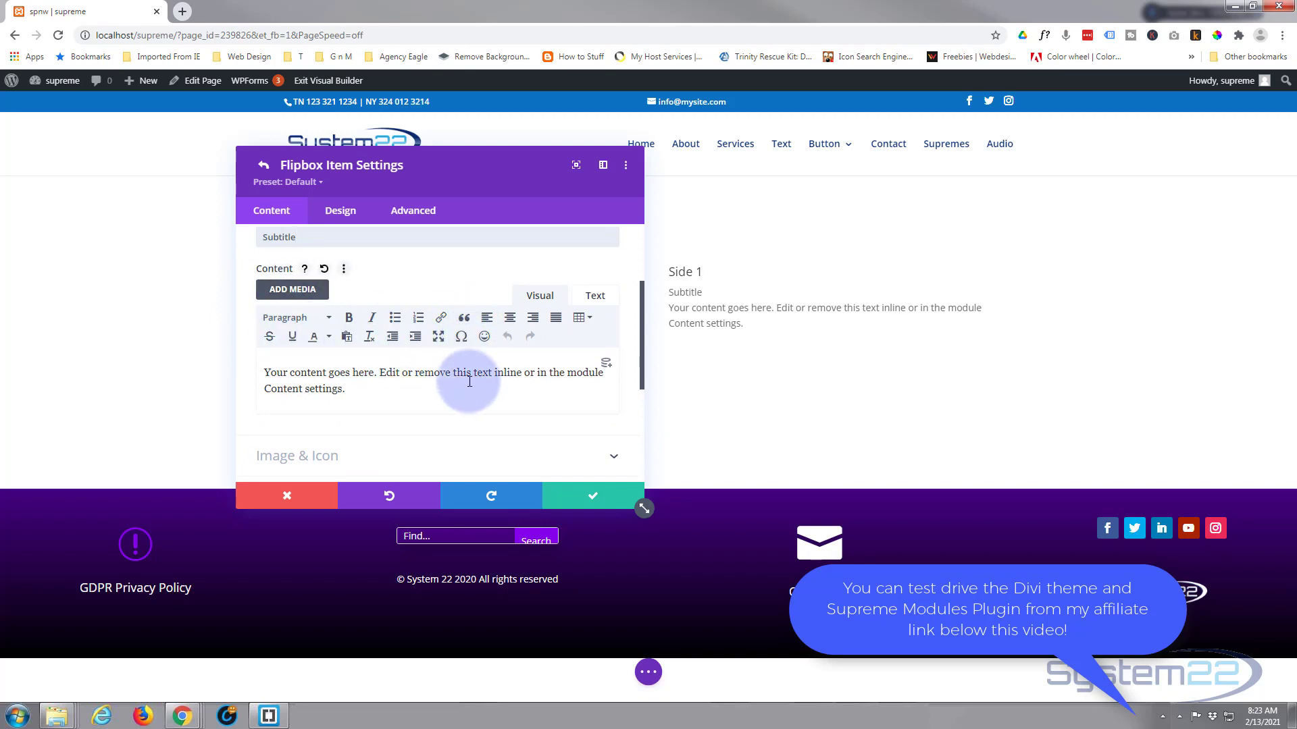
pyautogui.scroll(-1, 464, 377)
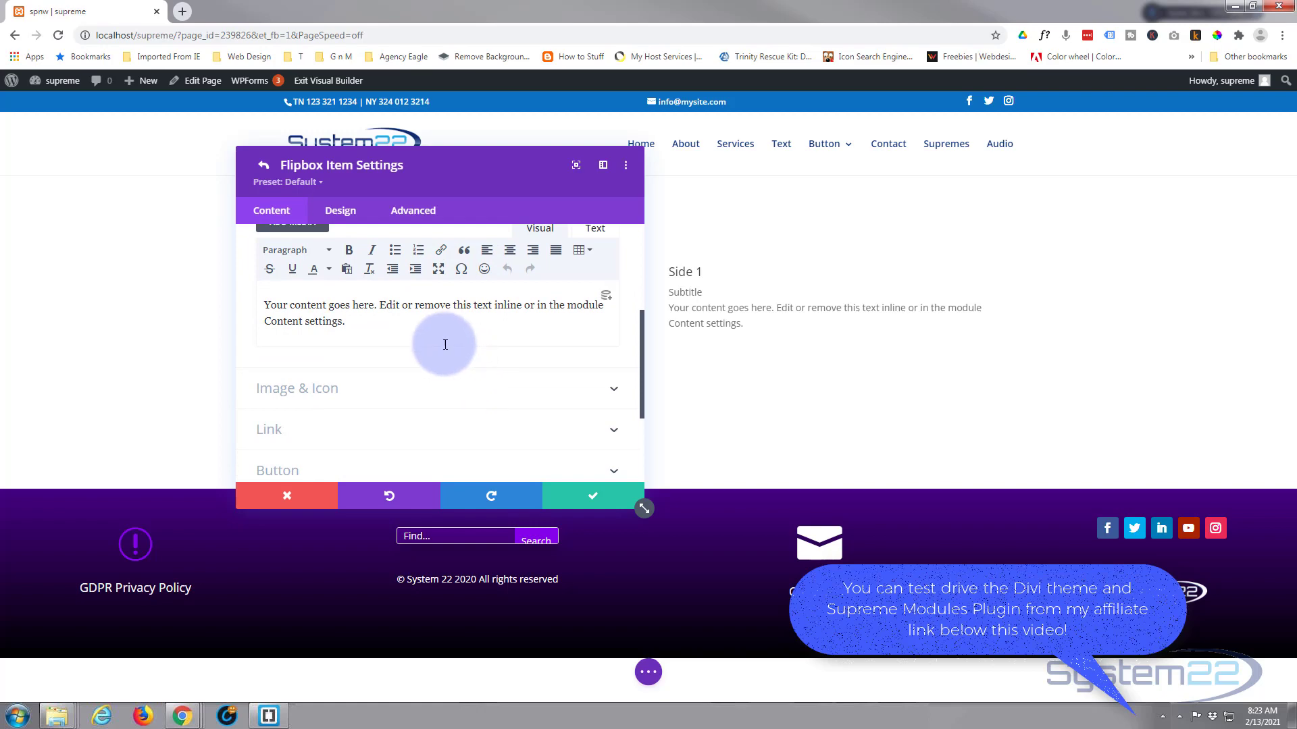
pyautogui.click(371, 398)
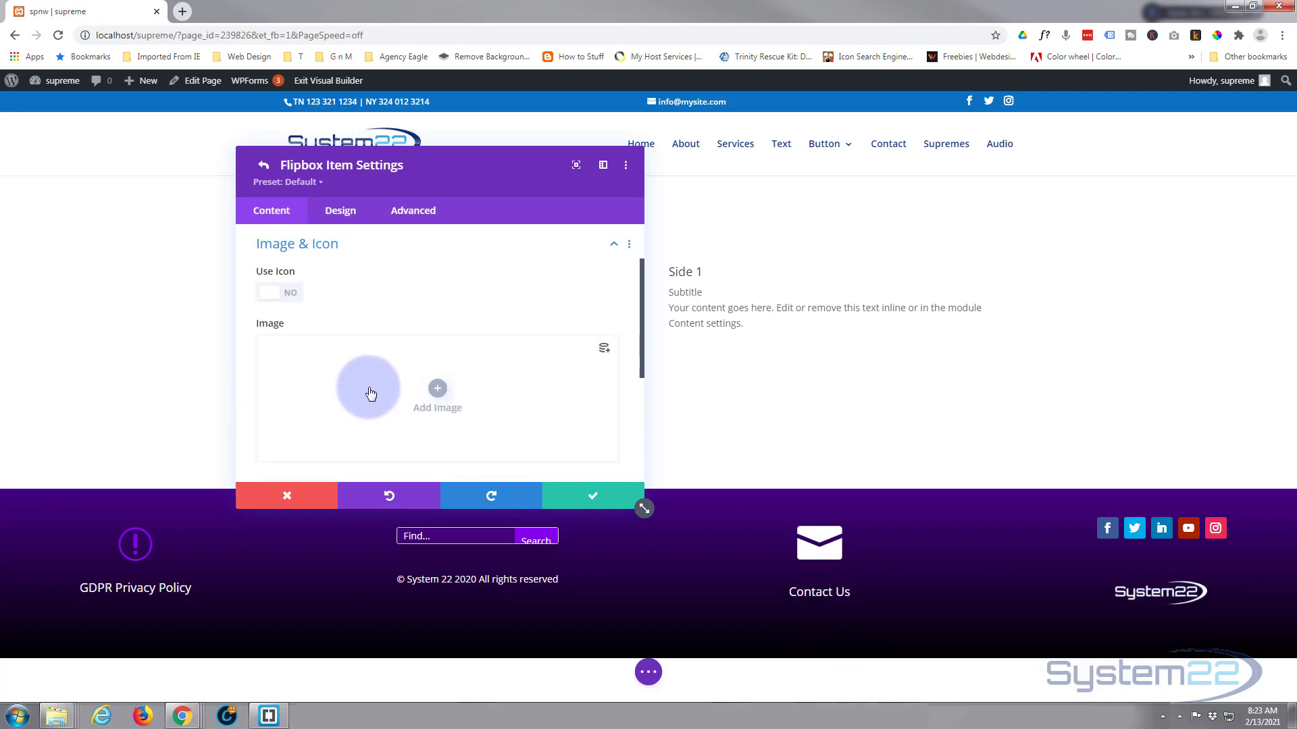
pyautogui.click(288, 294)
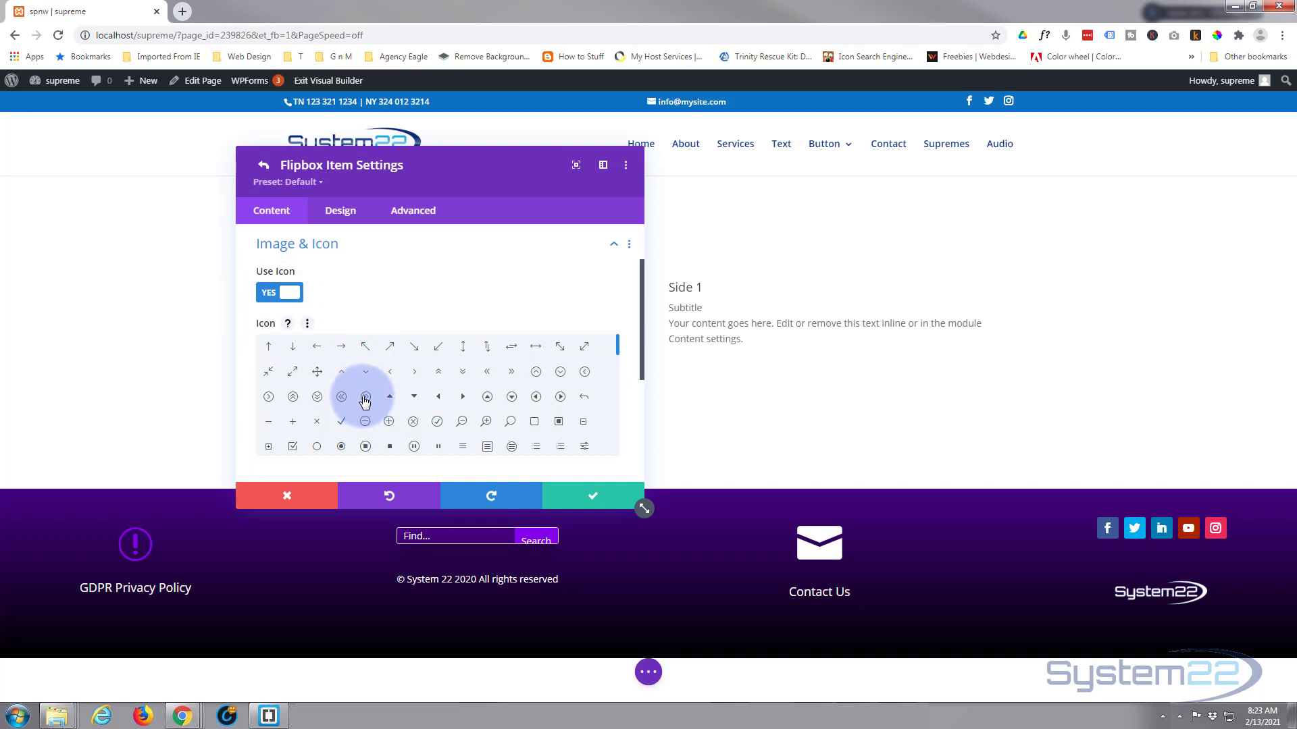
pyautogui.click(365, 400)
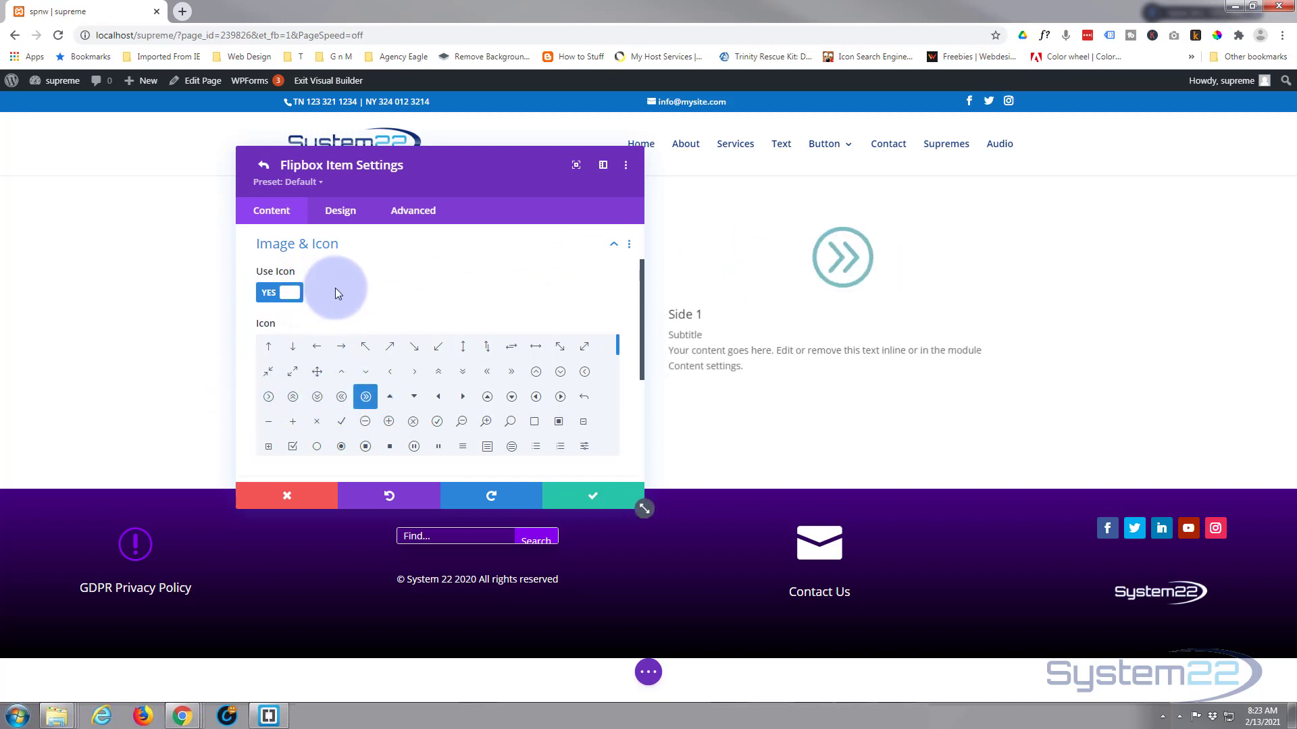
# Examine the flipbox item's link settings, including the available link target options.
pyautogui.scroll(-2, 345, 289)
pyautogui.scroll(-1, 347, 291)
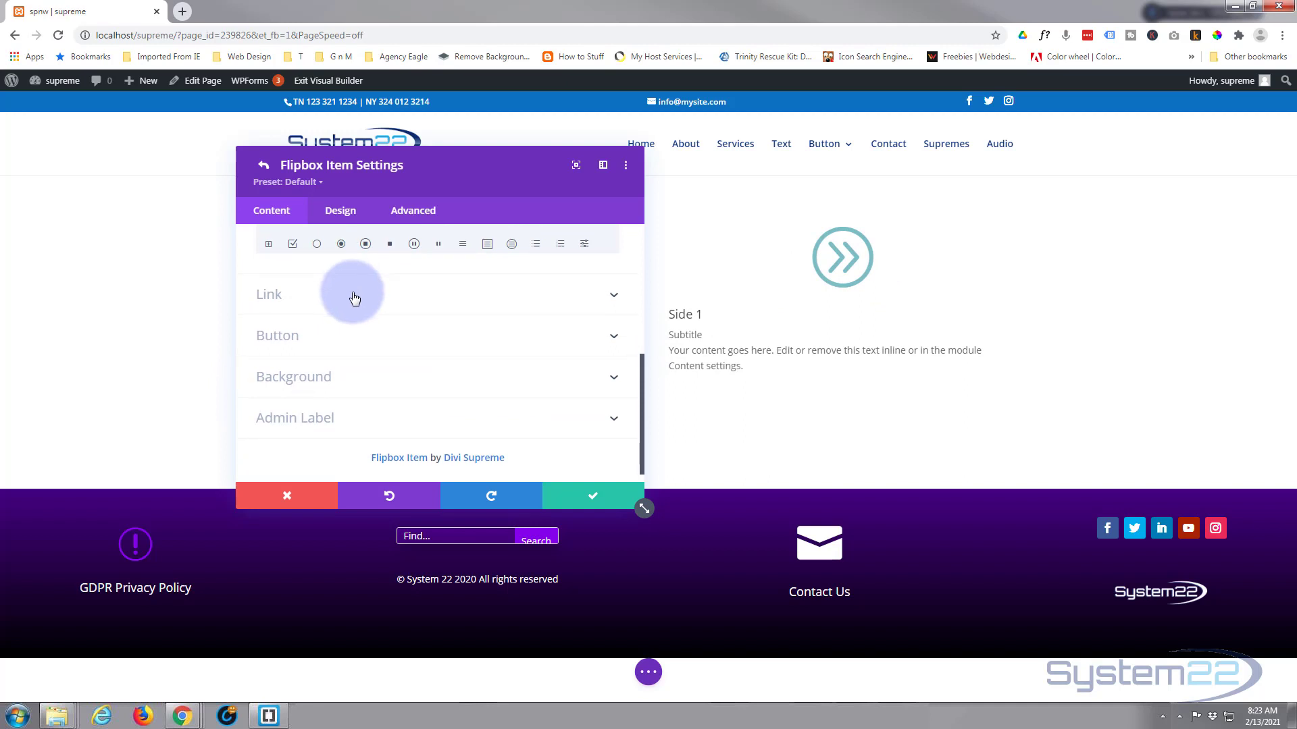
pyautogui.click(353, 295)
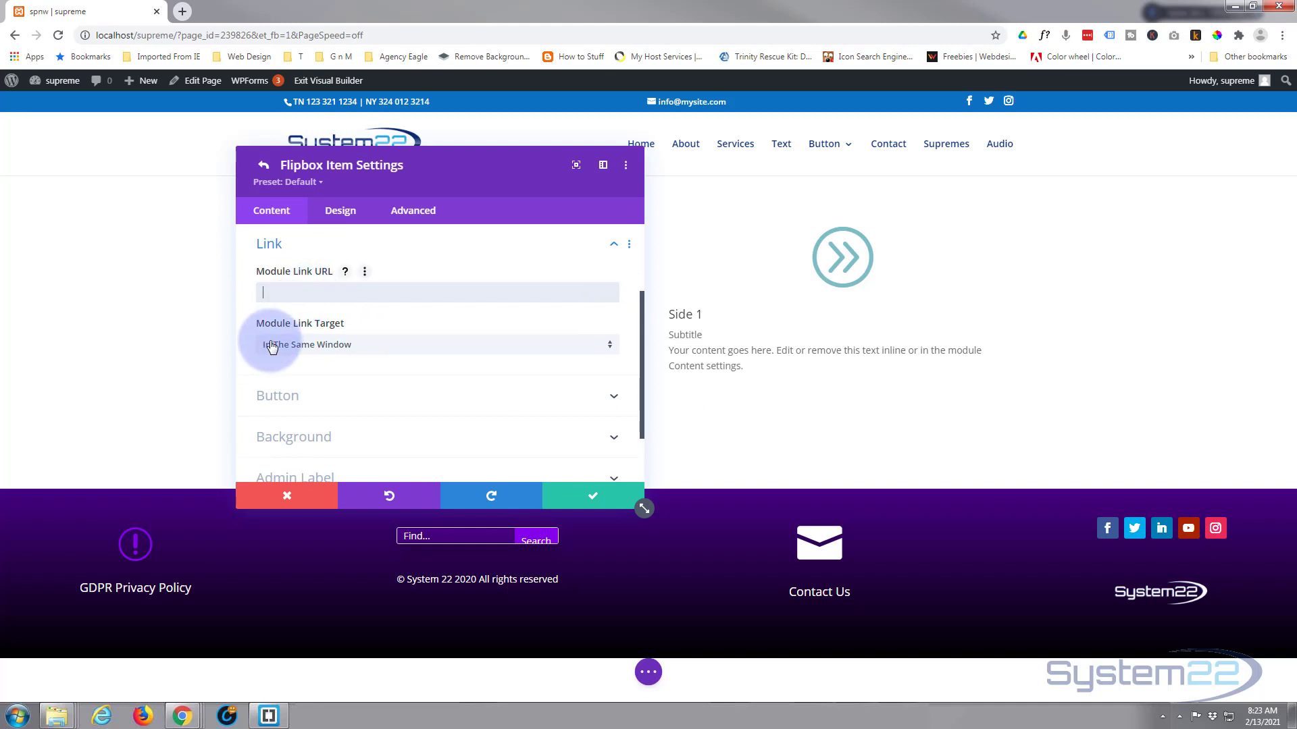
pyautogui.click(376, 346)
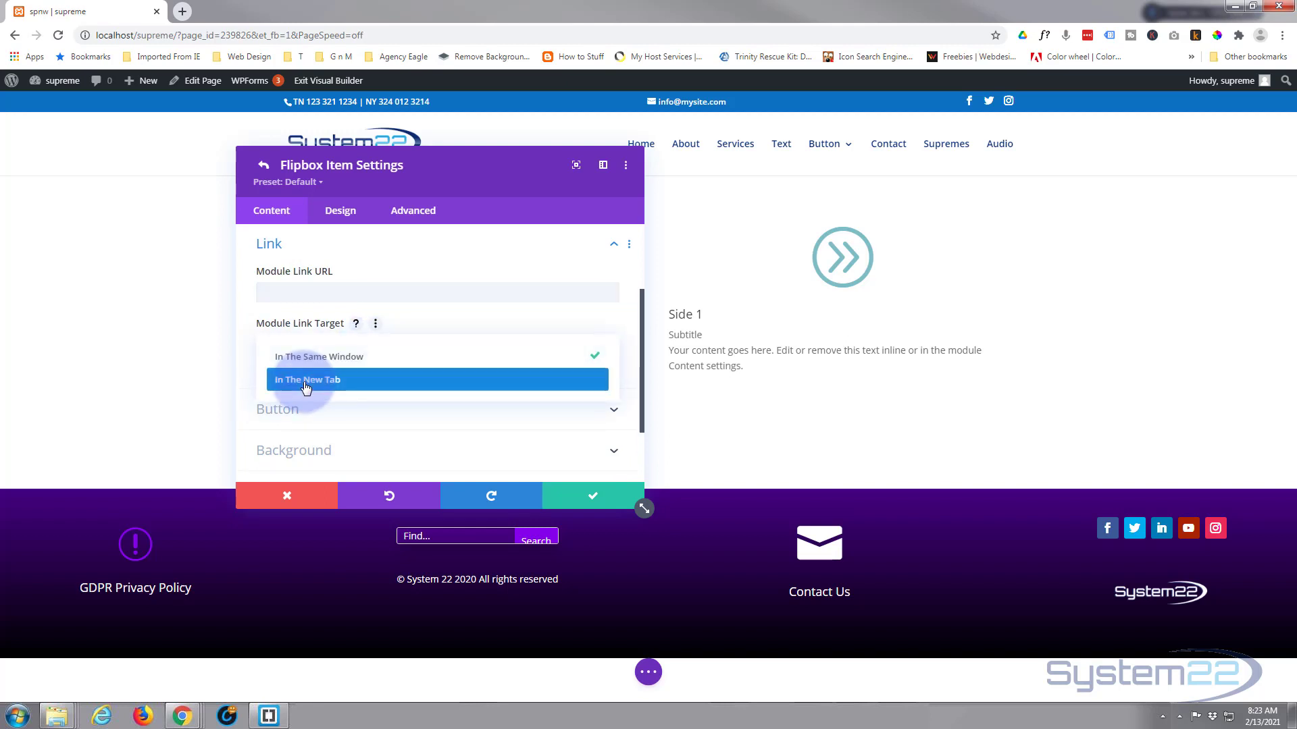
pyautogui.click(244, 375)
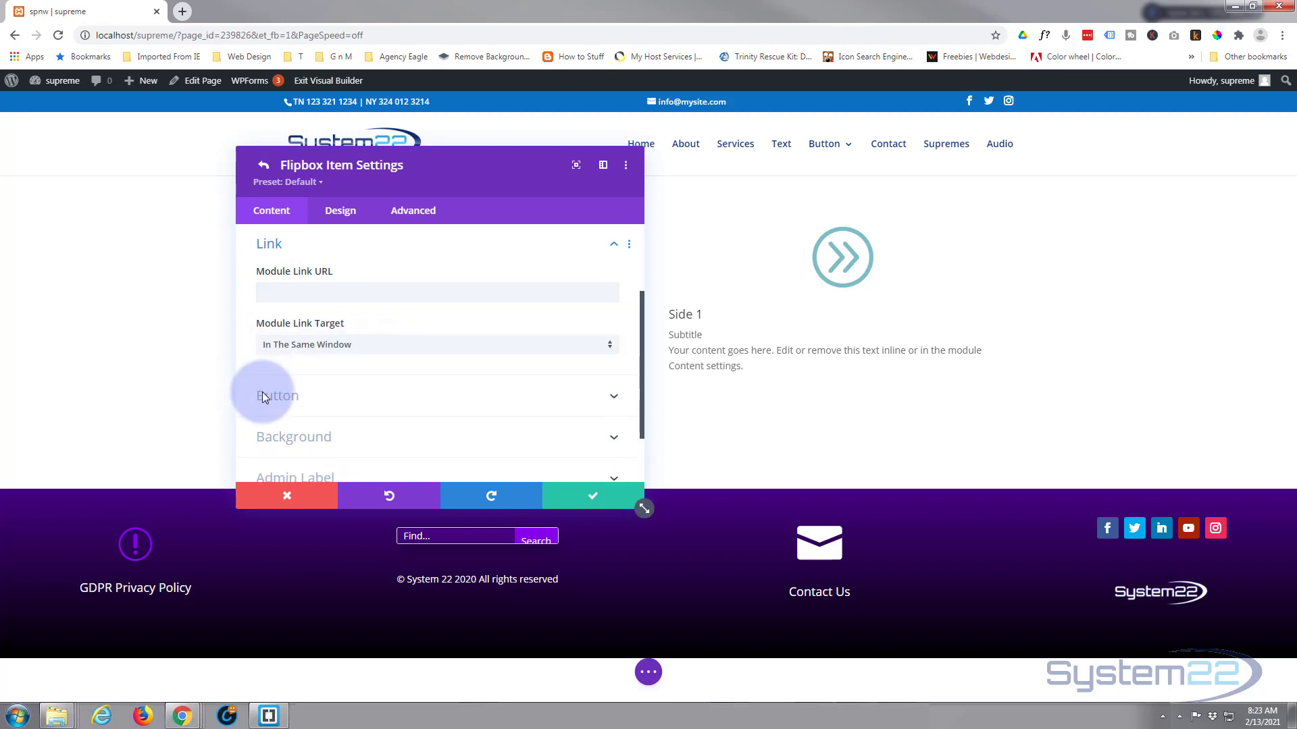
# Set the flipbox item's background color to the blue palette swatch.
pyautogui.scroll(-2, 375, 386)
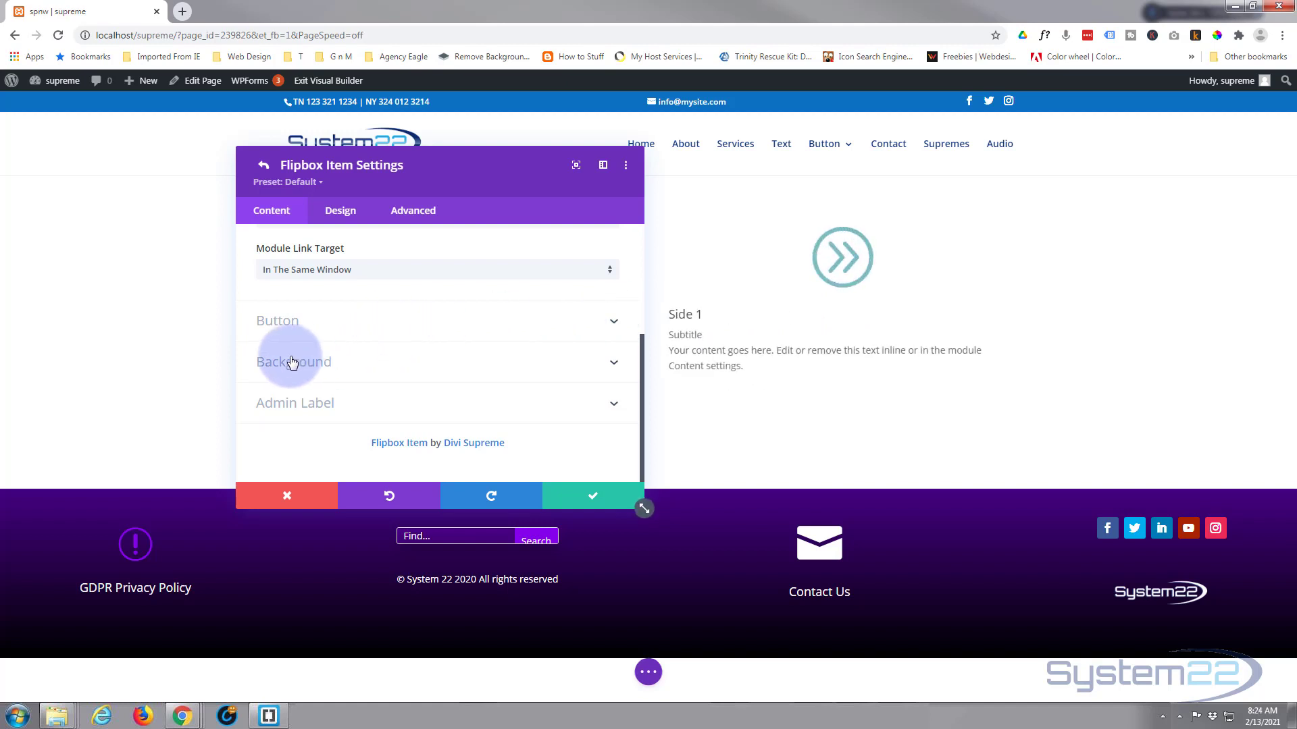
pyautogui.click(429, 364)
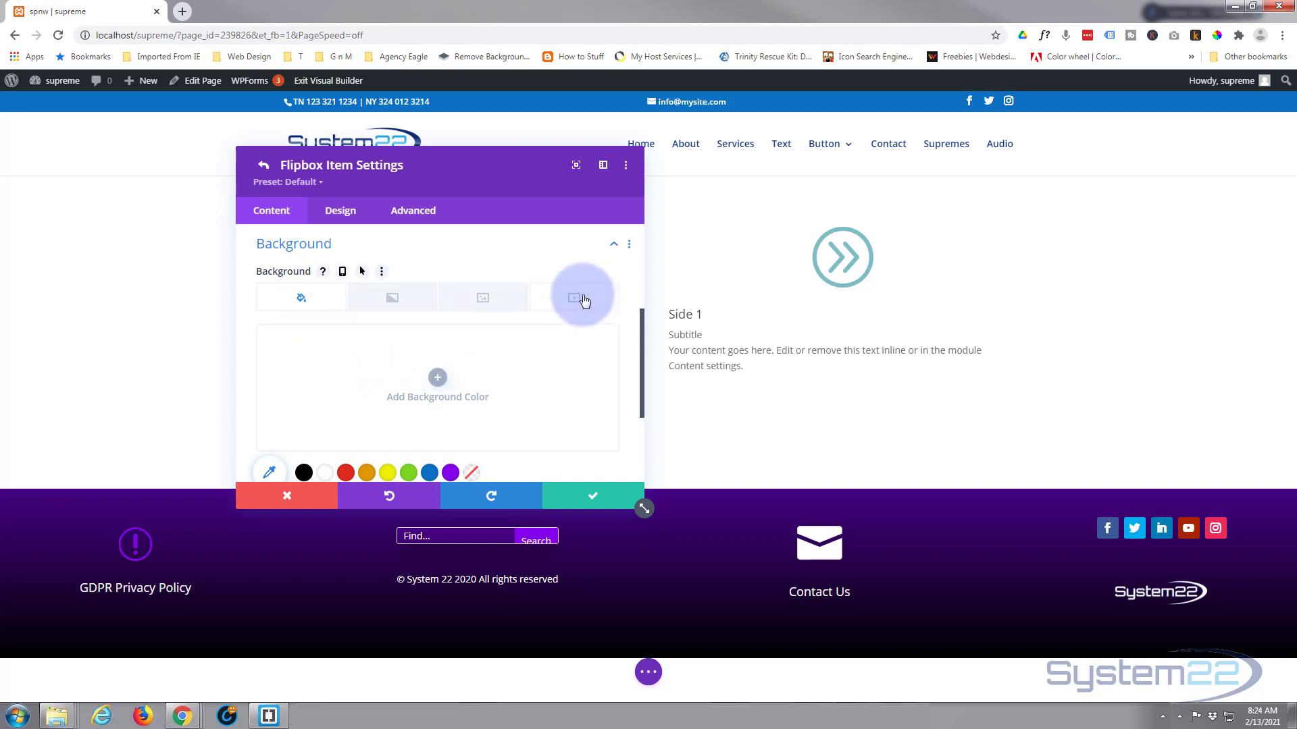
pyautogui.click(431, 473)
# Add the photo of a lake below forested mountains from the media library as the item's background image.
pyautogui.click(483, 298)
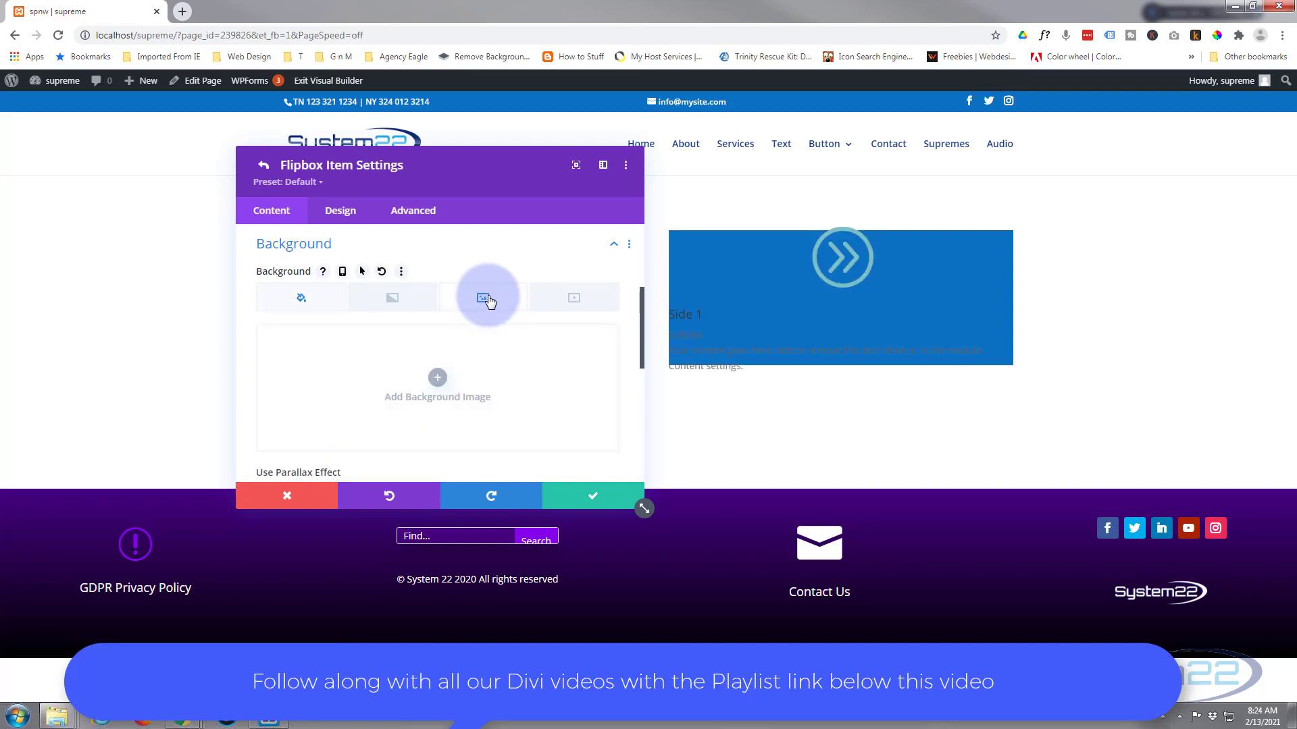
pyautogui.click(435, 391)
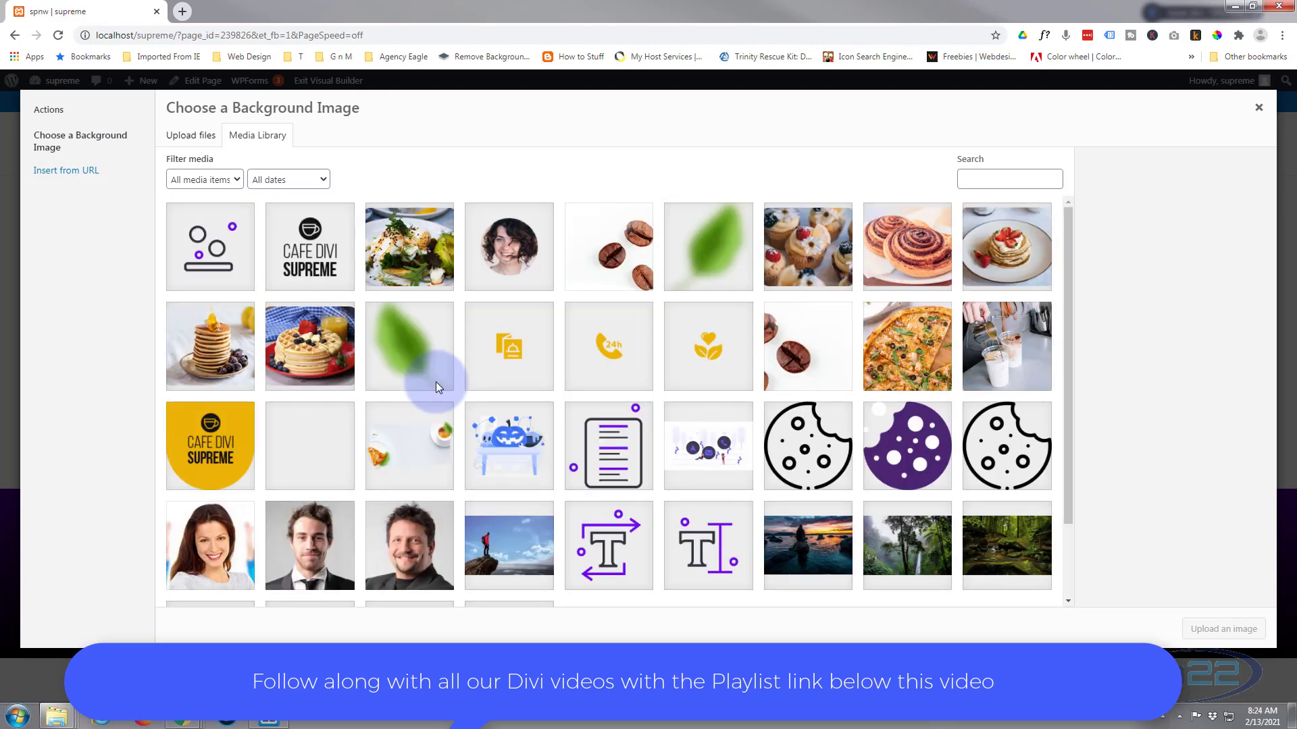
pyautogui.scroll(-1, 728, 390)
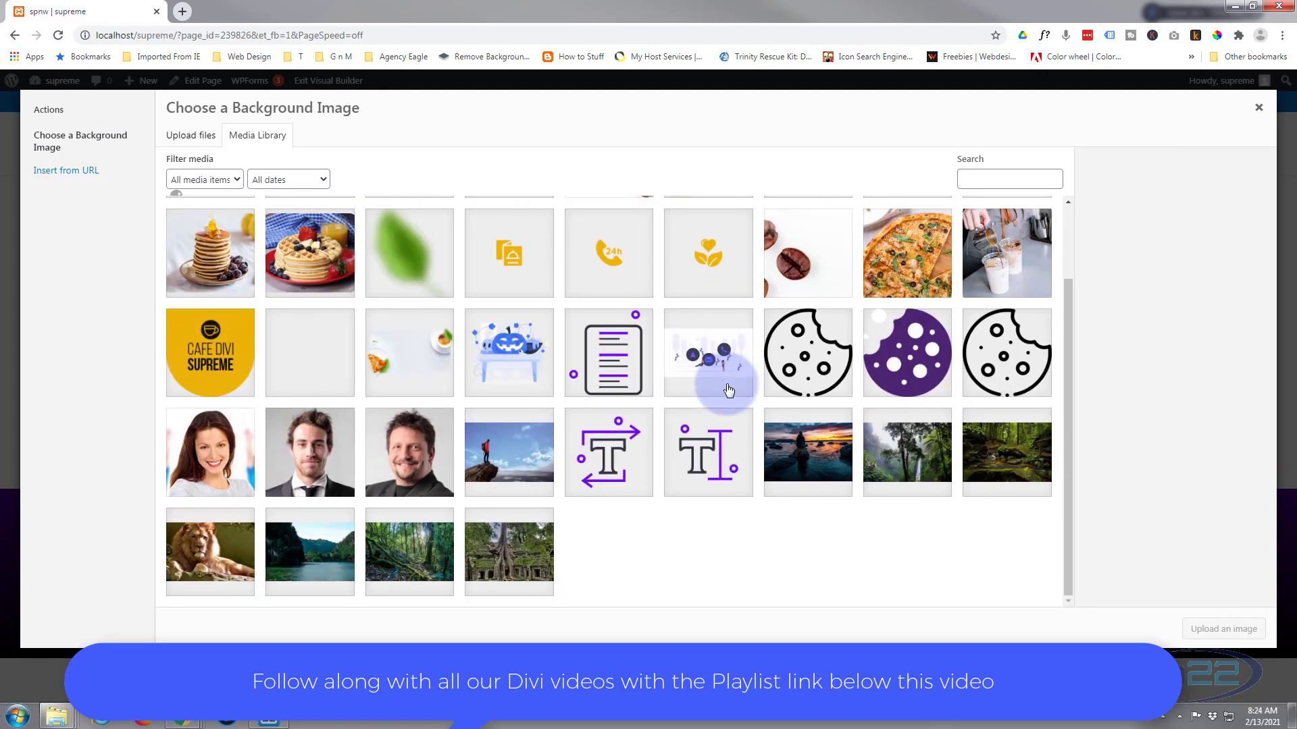
pyautogui.scroll(-1, 633, 419)
pyautogui.click(314, 482)
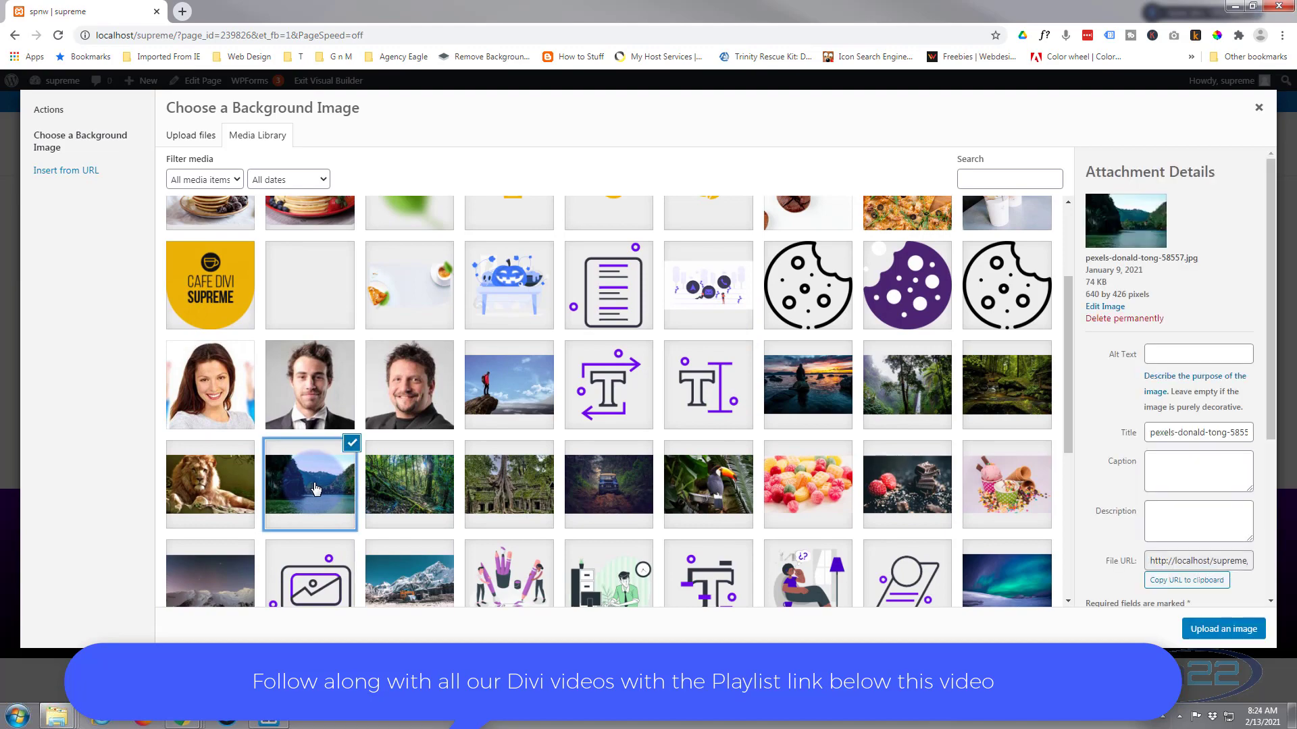
pyautogui.click(1192, 627)
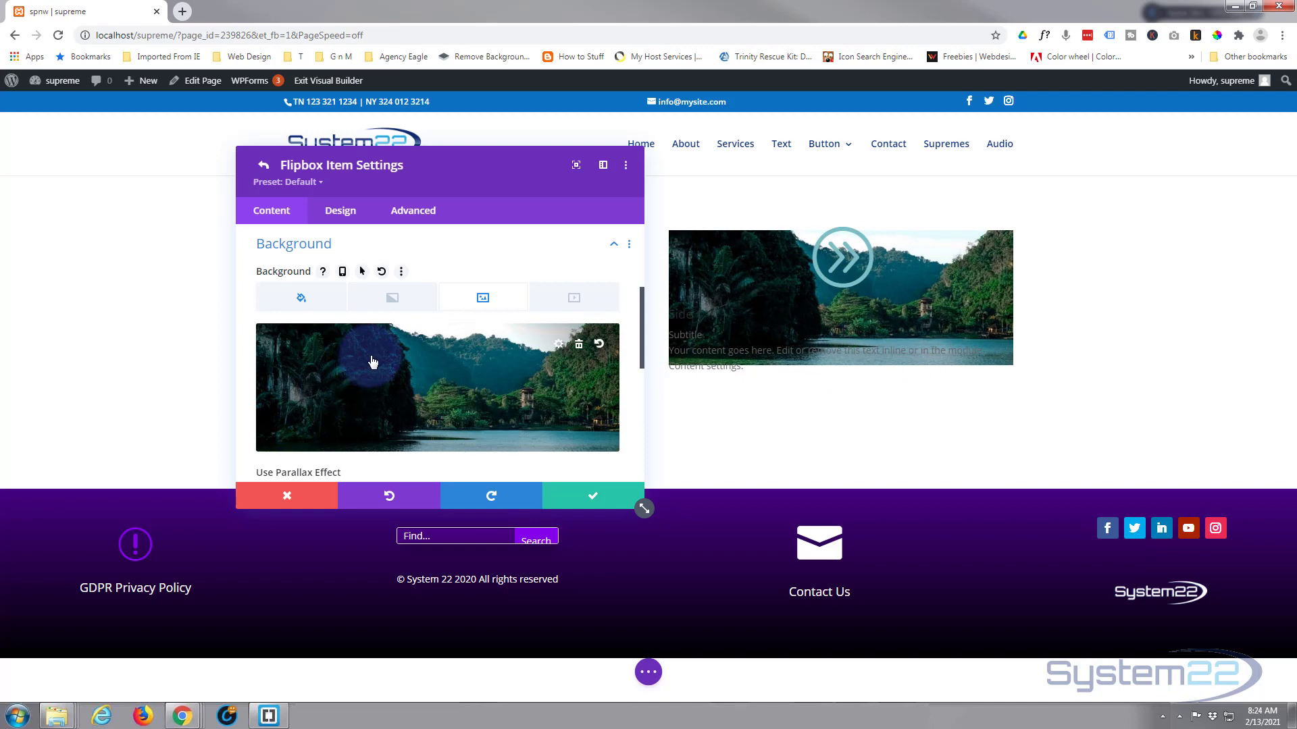
# Set the flipbox item's background image blend to Multiply.
pyautogui.scroll(-2, 512, 375)
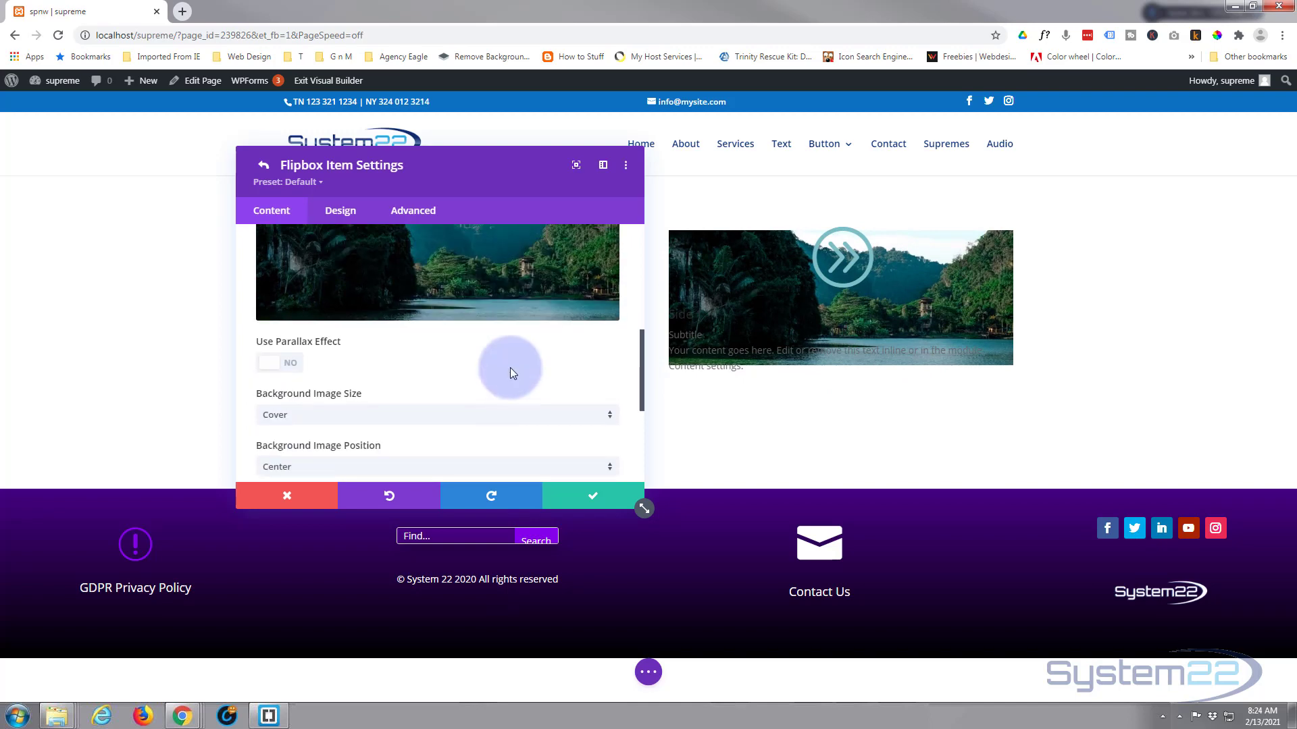
pyautogui.scroll(2, 511, 368)
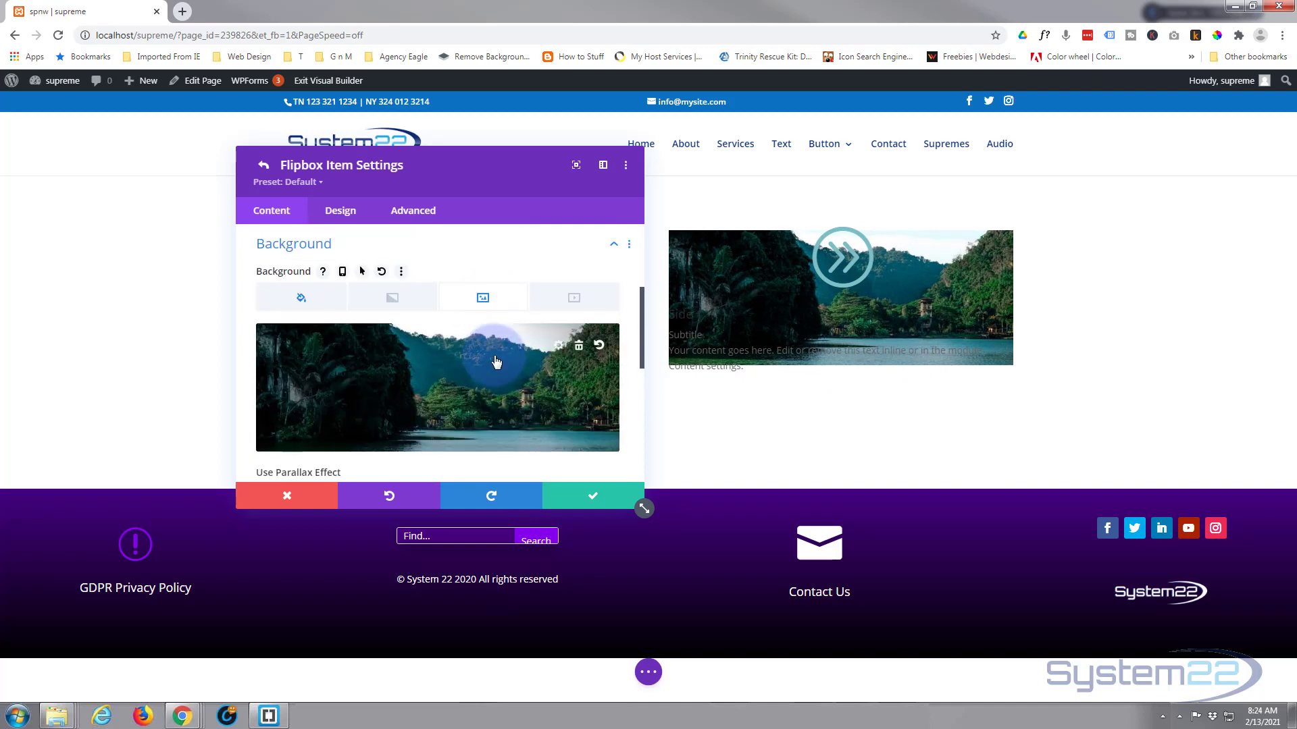
pyautogui.scroll(-2, 493, 358)
pyautogui.scroll(-2, 495, 358)
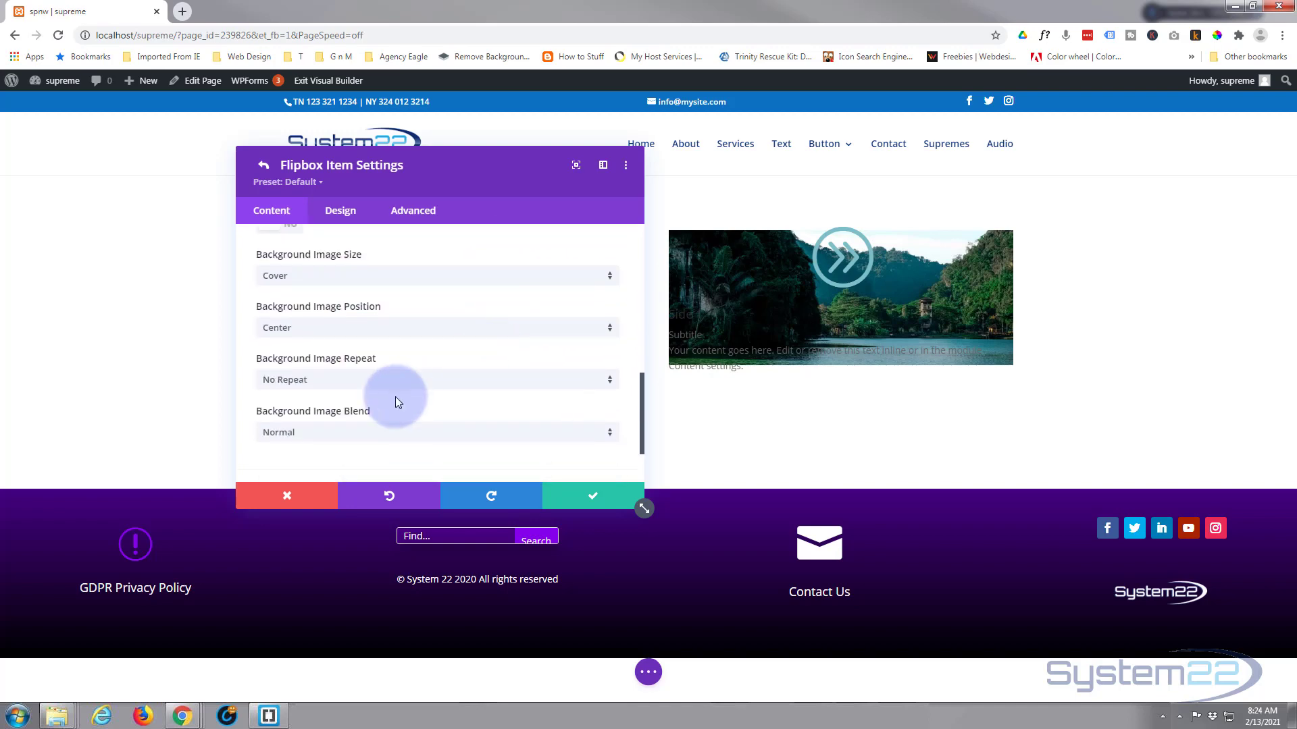
pyautogui.click(370, 432)
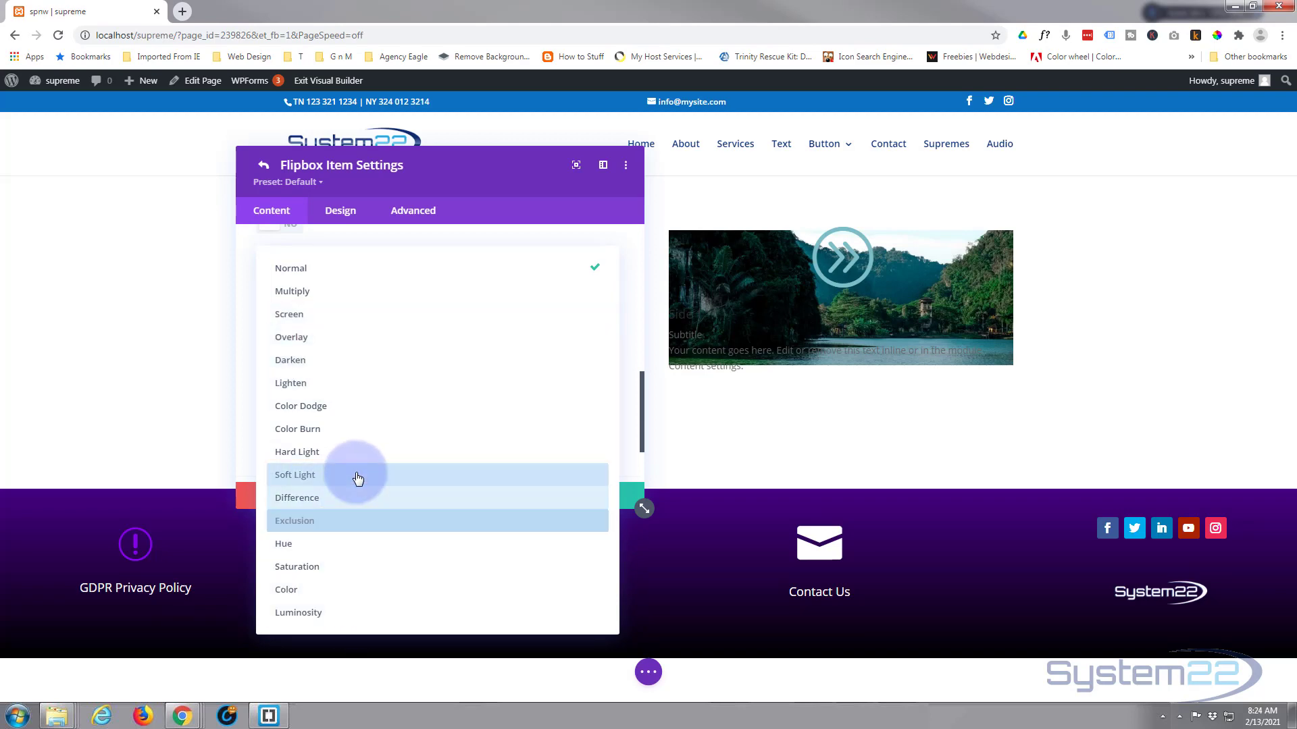
pyautogui.click(290, 297)
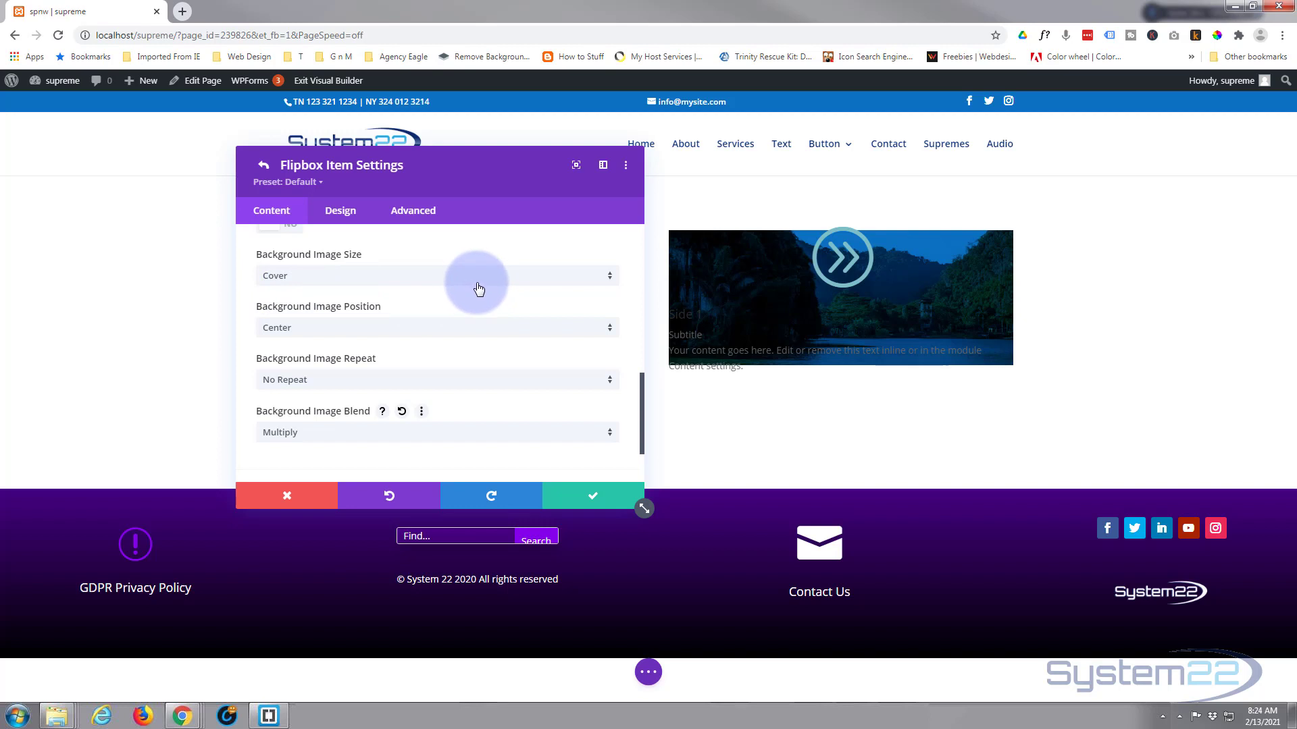
pyautogui.scroll(1, 478, 289)
pyautogui.scroll(-3, 477, 288)
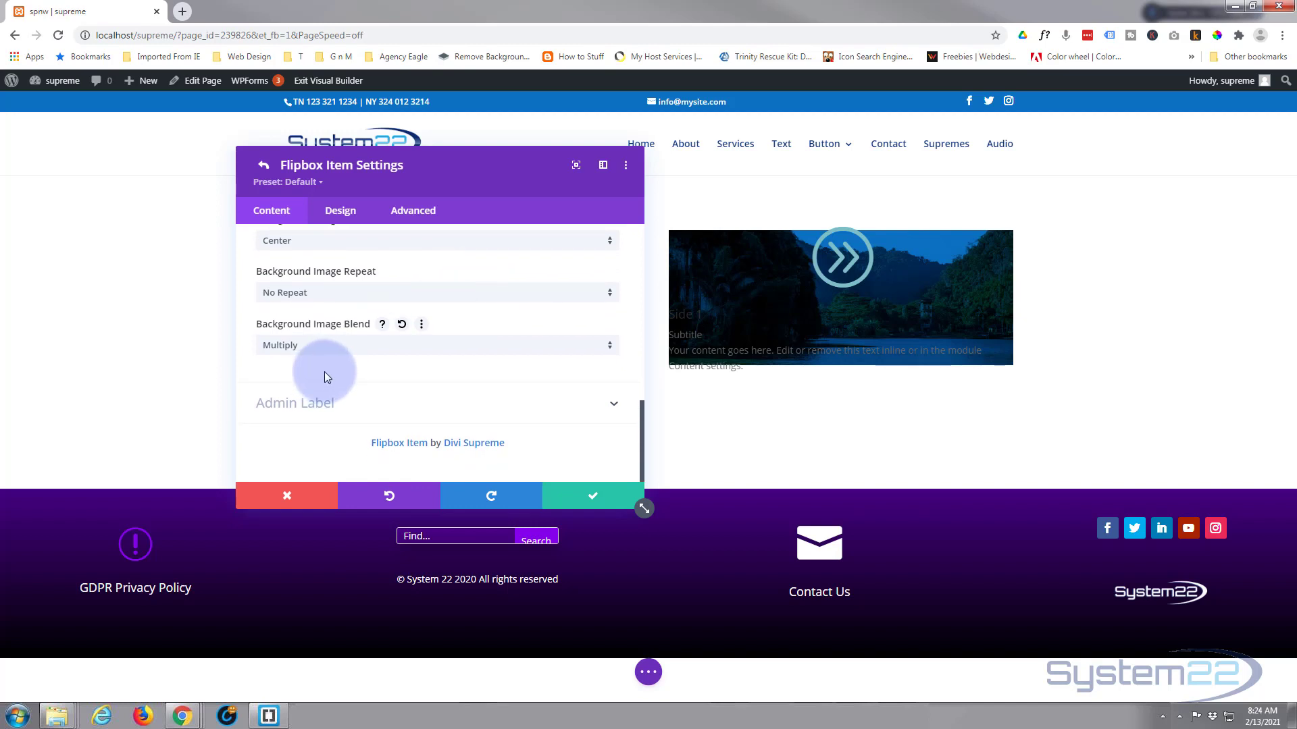
# Set the flipbox item's icon color to the yellow palette swatch, #edf000.
pyautogui.click(341, 212)
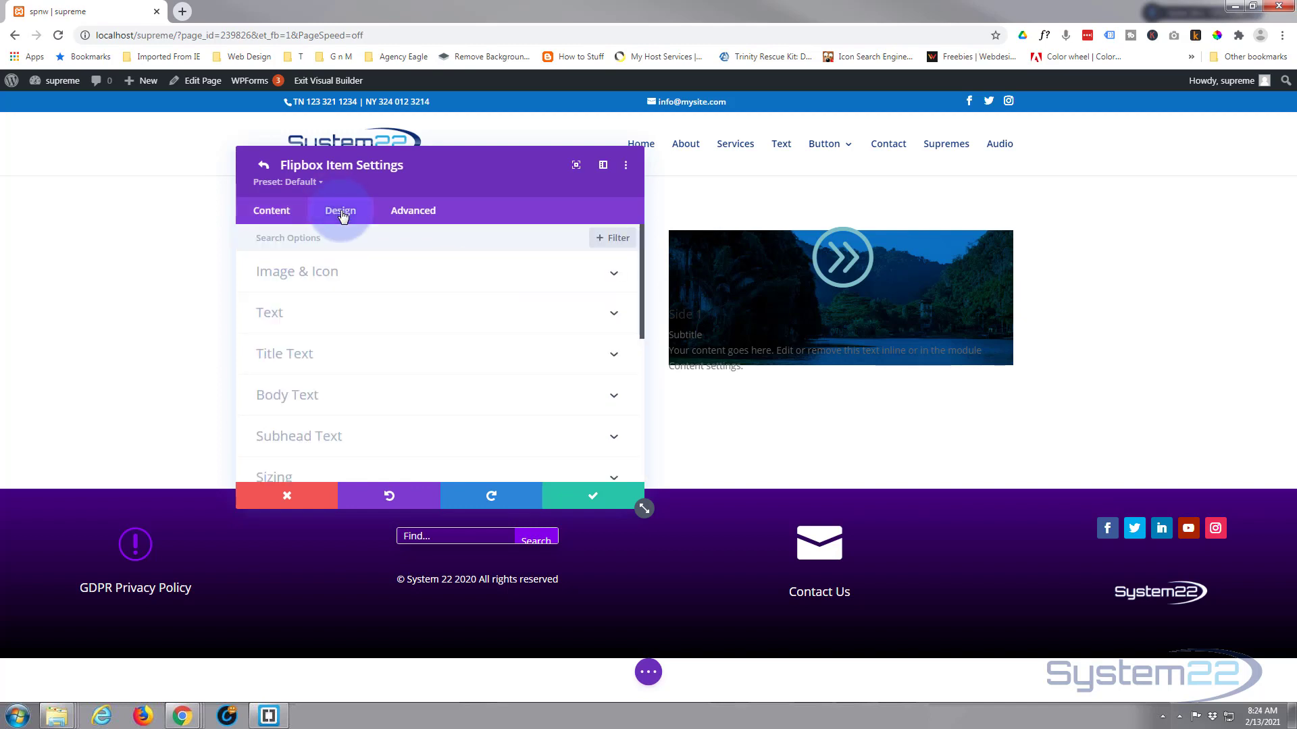
pyautogui.click(424, 277)
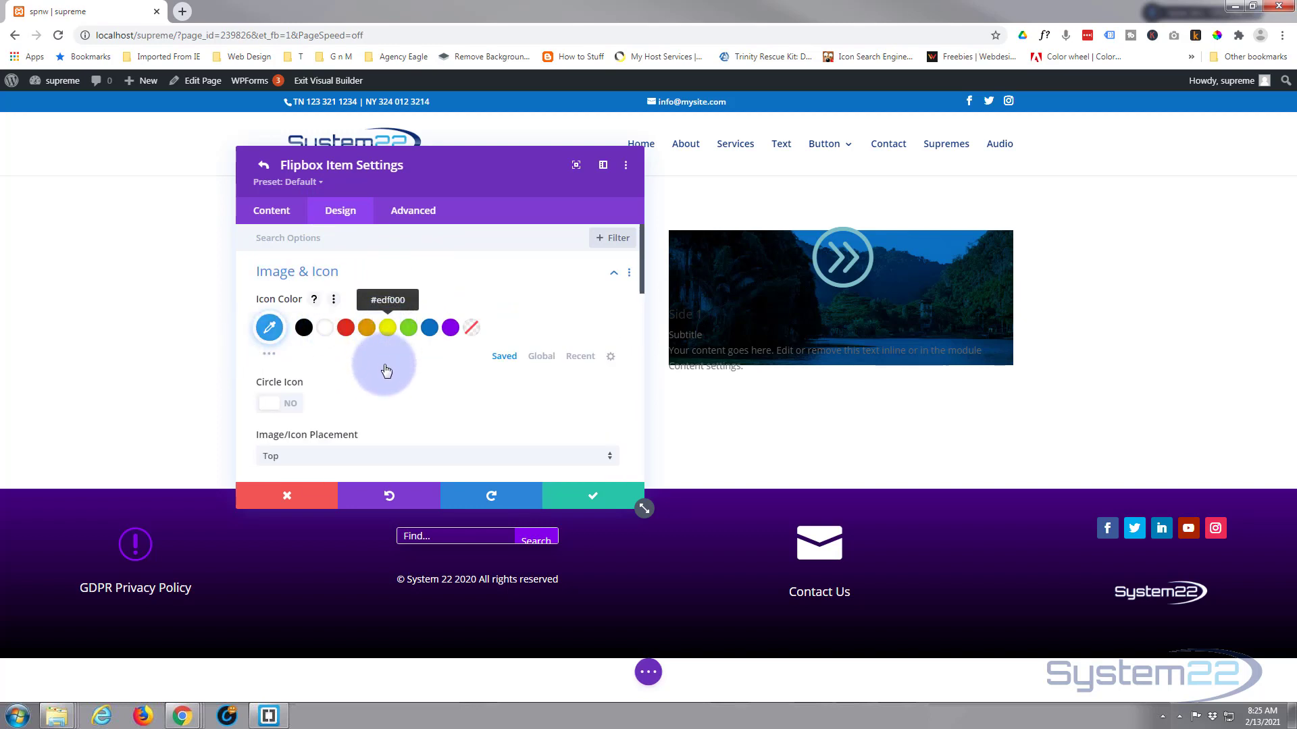
pyautogui.click(387, 329)
# Try the Circle Icon option on the flipbox item's icon and switch it back off.
pyautogui.scroll(-1, 399, 373)
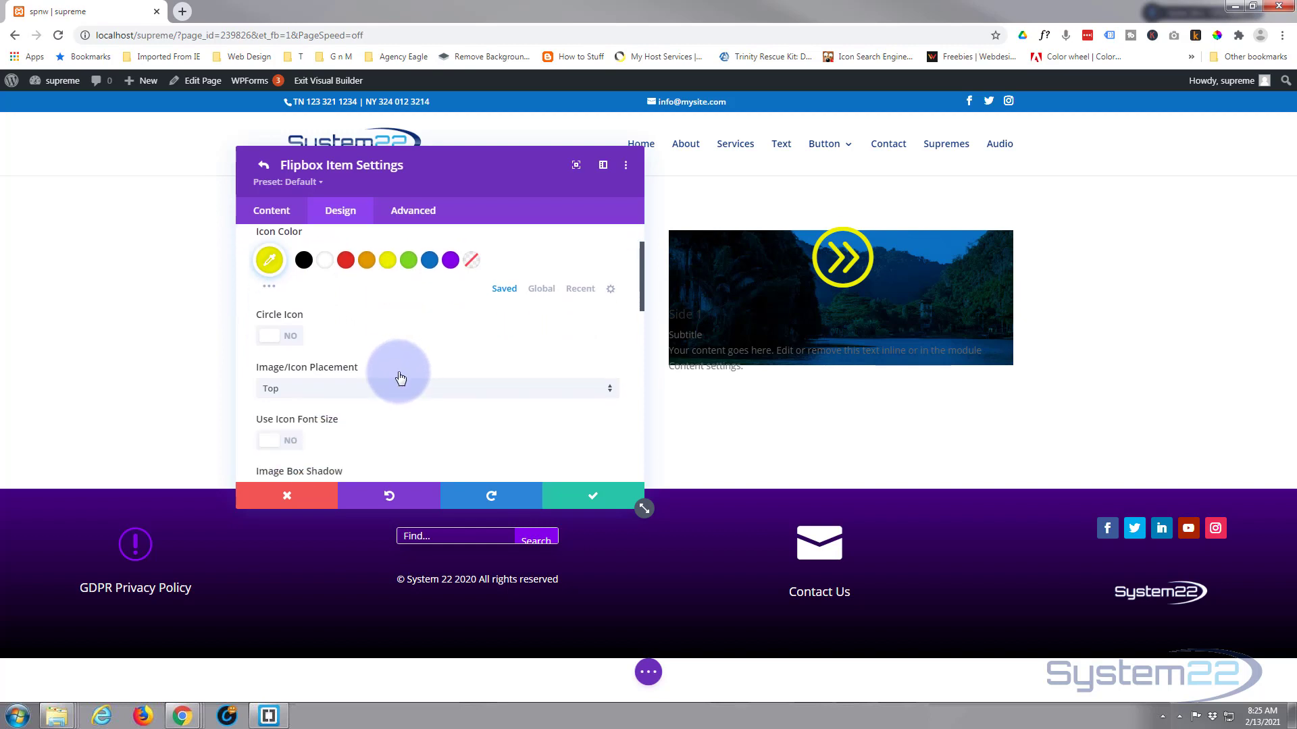
pyautogui.click(287, 334)
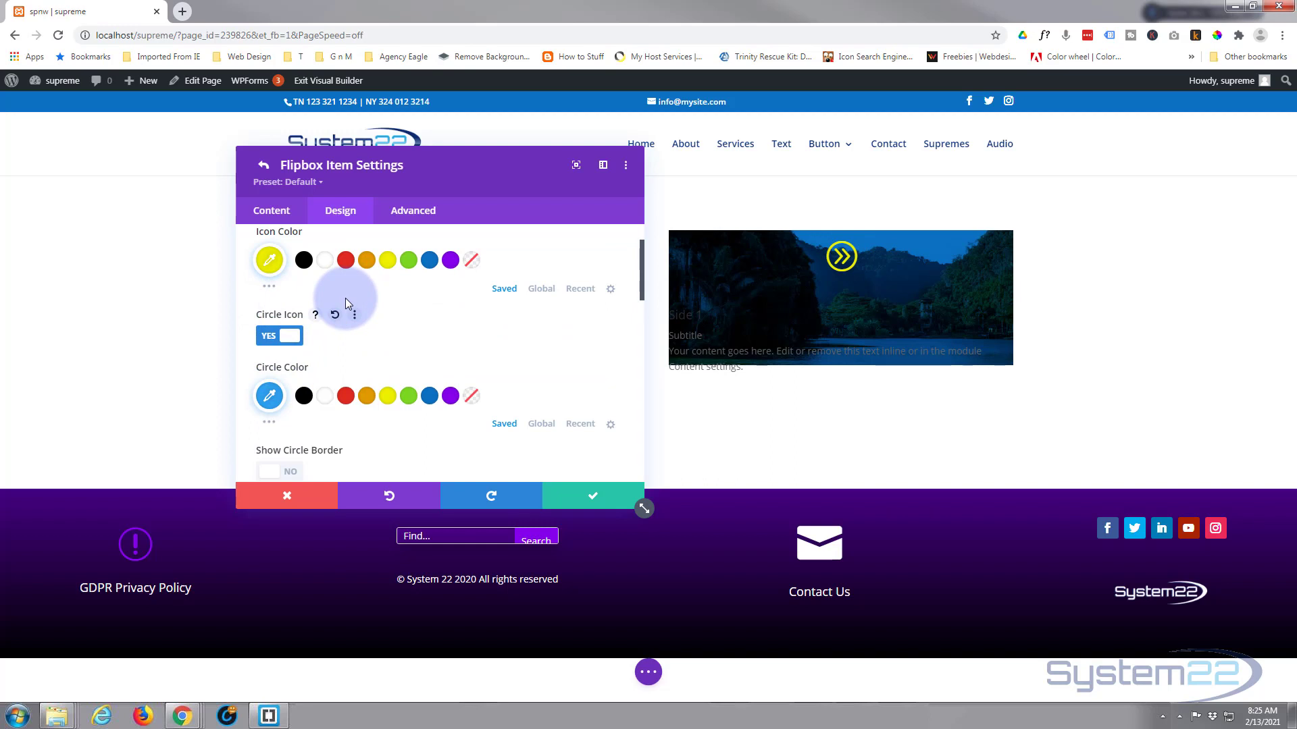
pyautogui.click(270, 338)
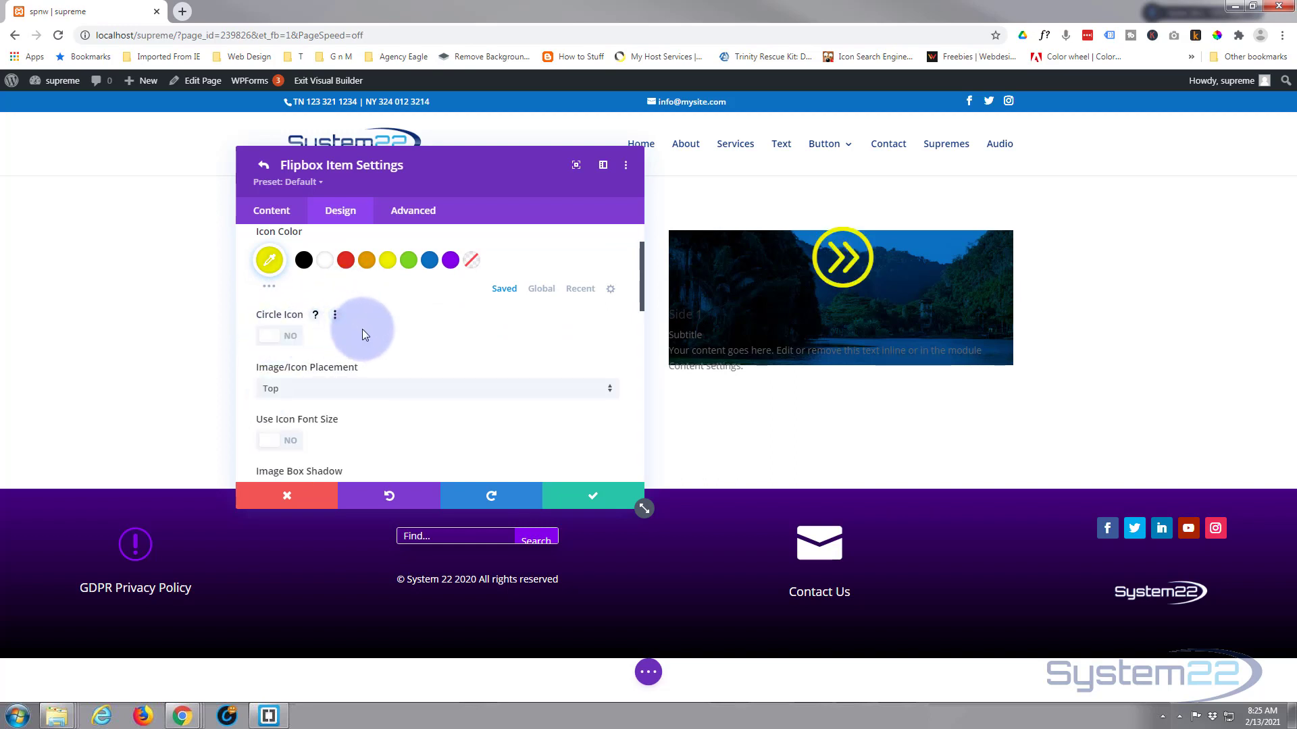
# Set the icon placement to Left and enable a custom icon font size of 54px.
pyautogui.scroll(-2, 331, 310)
pyautogui.click(308, 264)
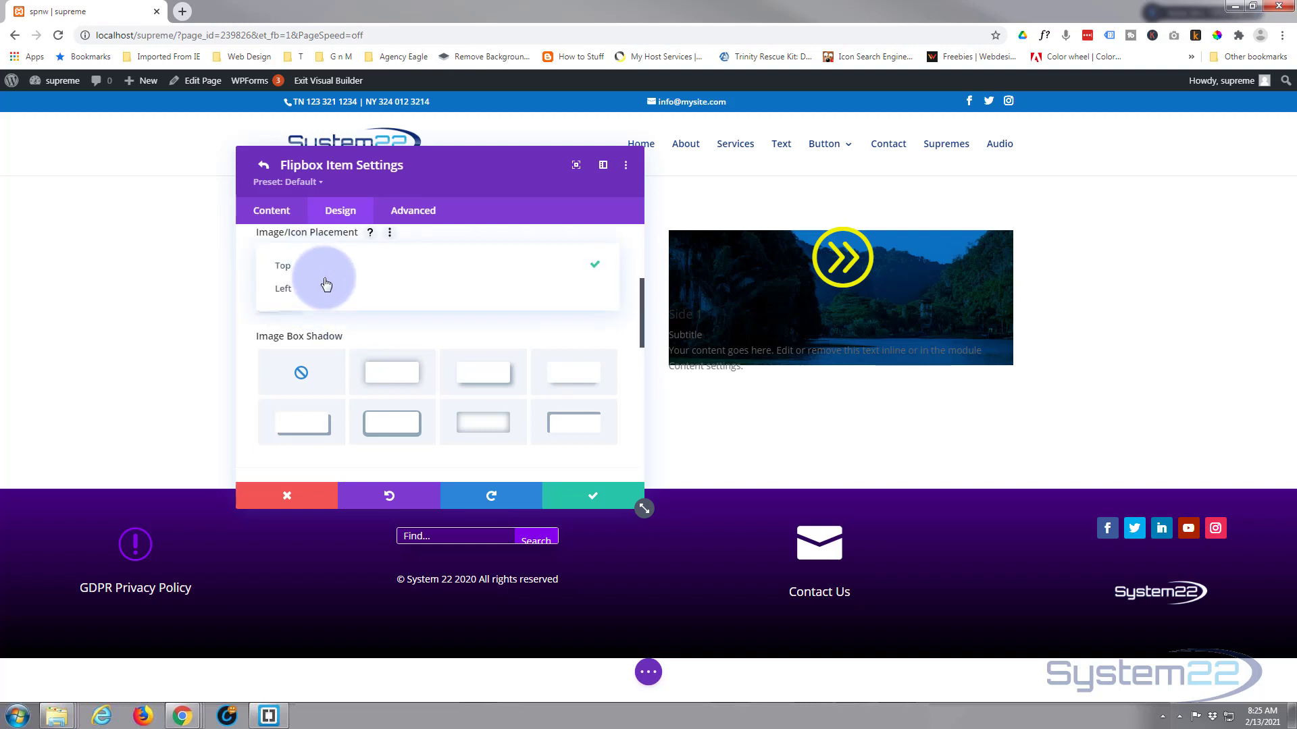
pyautogui.click(279, 290)
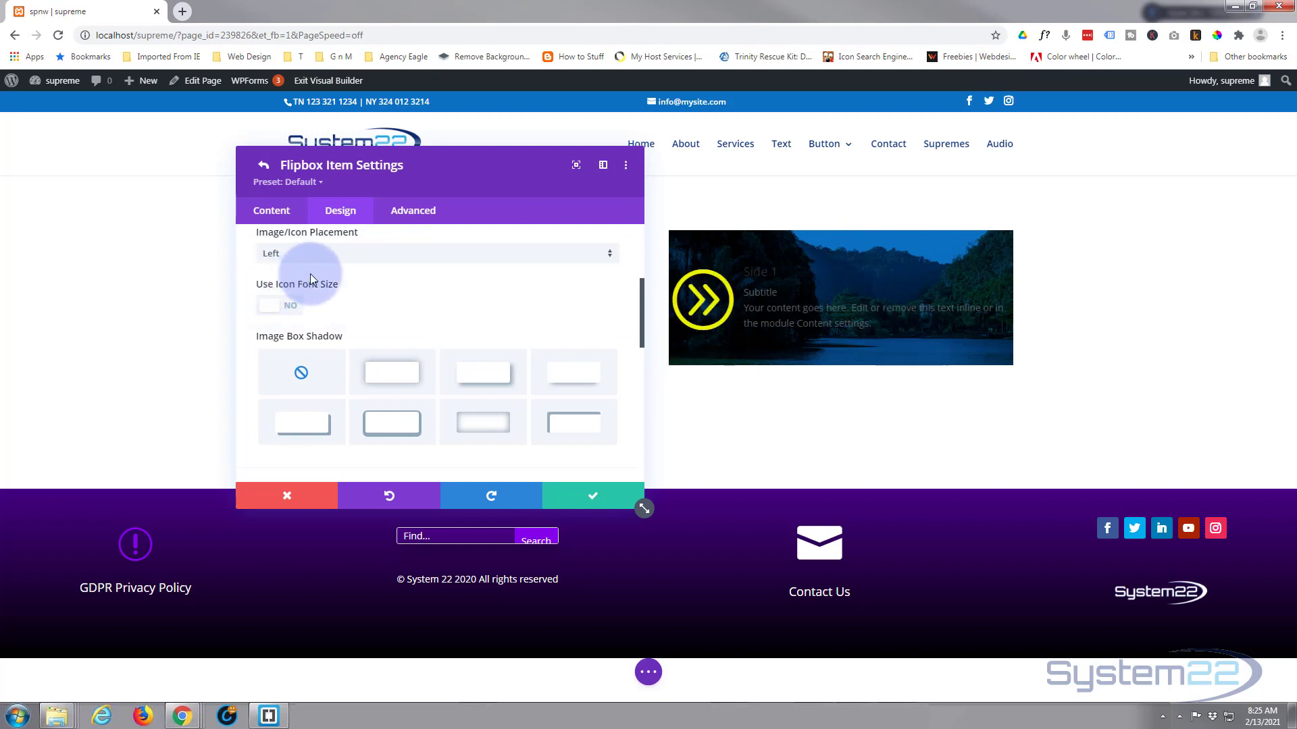
pyautogui.scroll(-1, 301, 275)
pyautogui.click(292, 243)
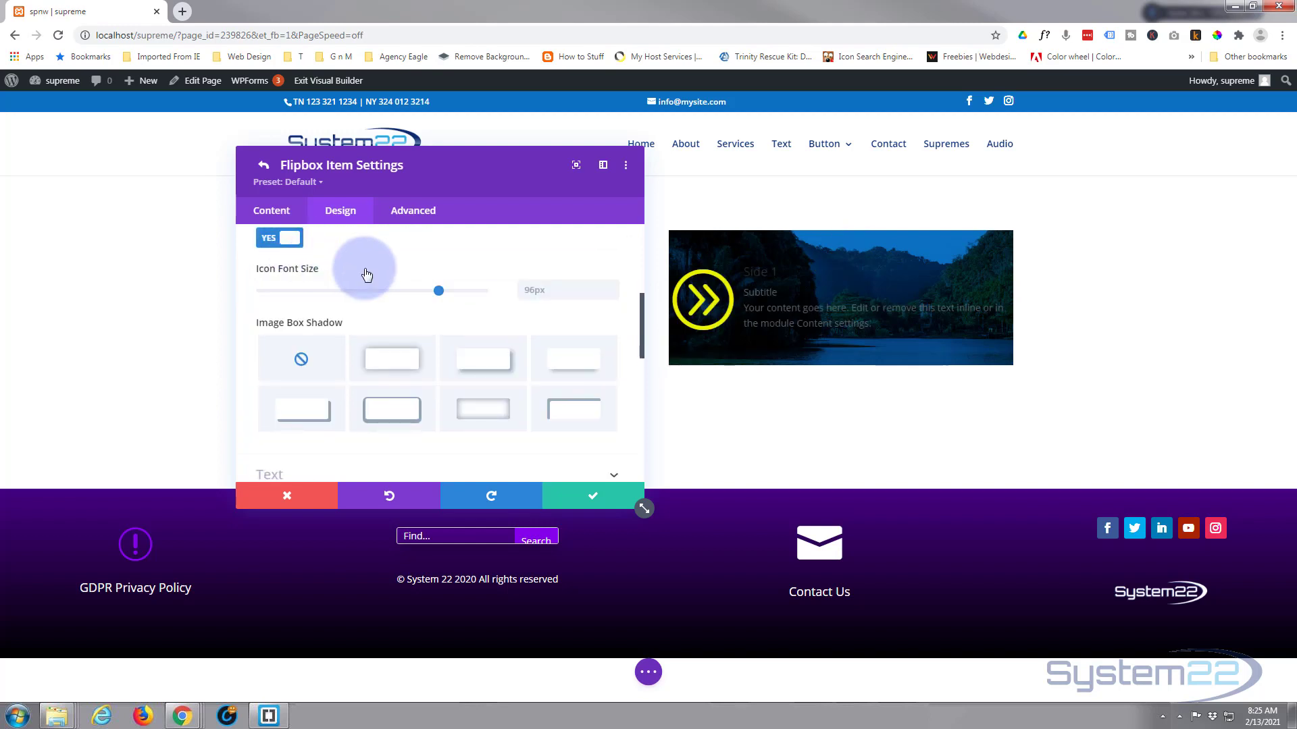
pyautogui.moveTo(424, 290); pyautogui.dragTo(360, 286)
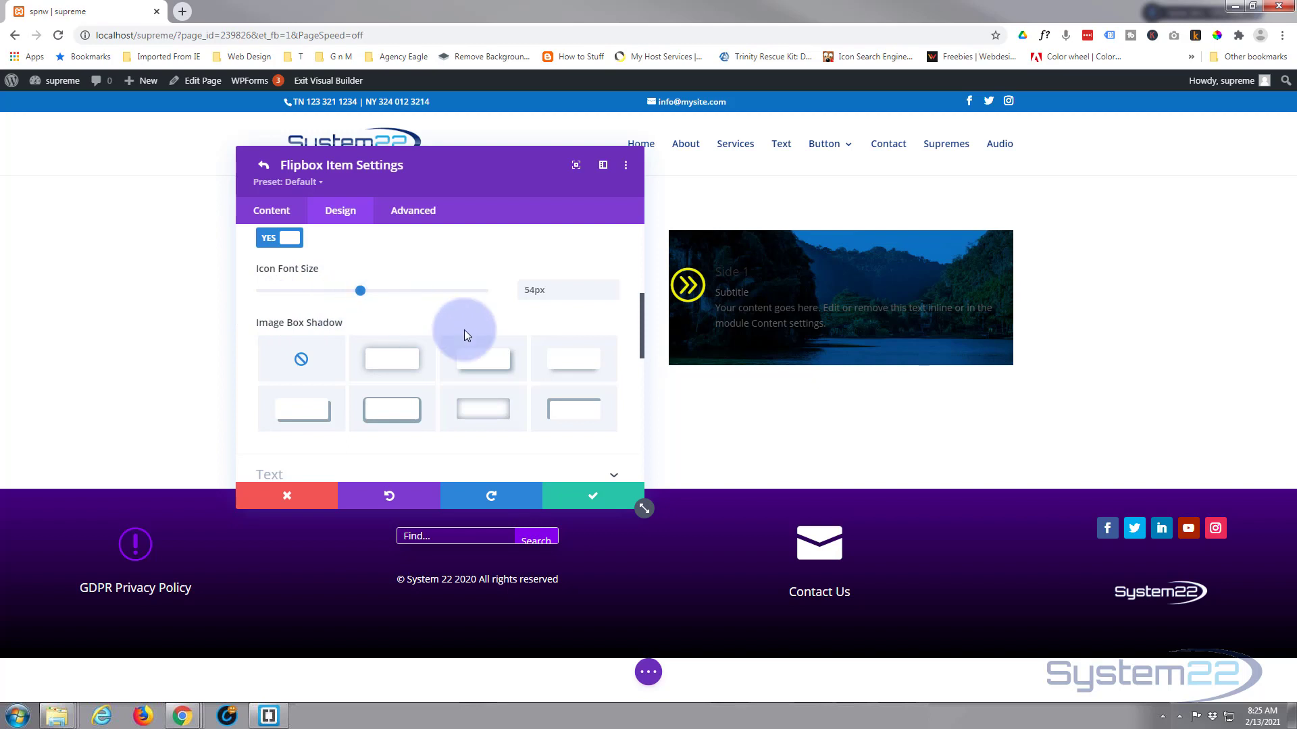
# Set the flipbox item's general text color to Light.
pyautogui.scroll(-3, 435, 338)
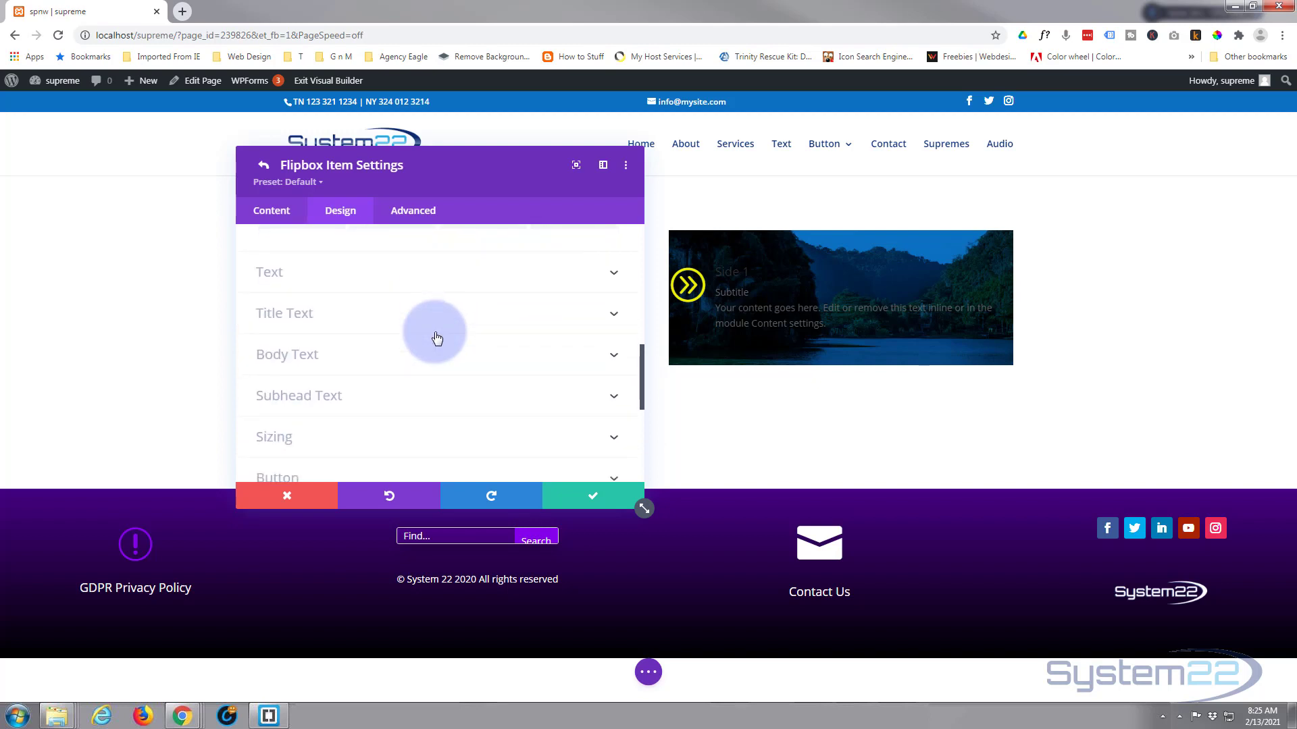
pyautogui.click(403, 274)
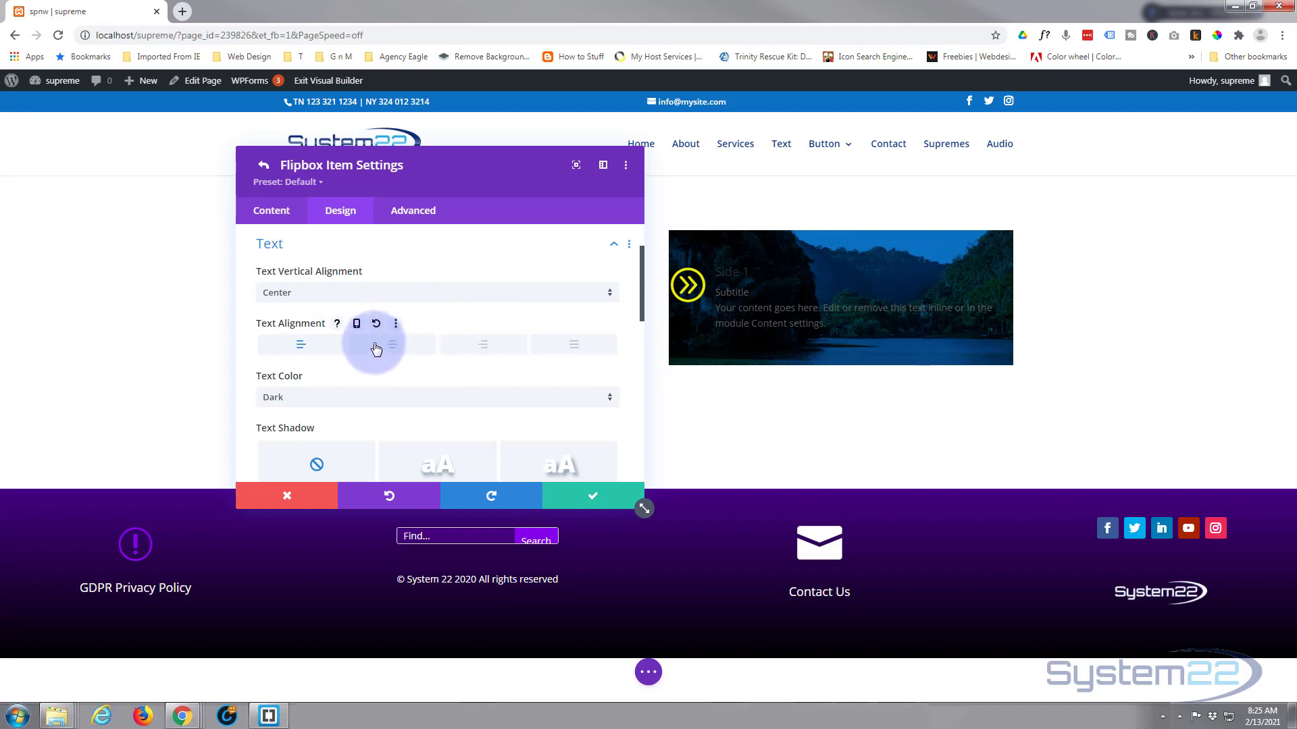
pyautogui.scroll(-1, 352, 352)
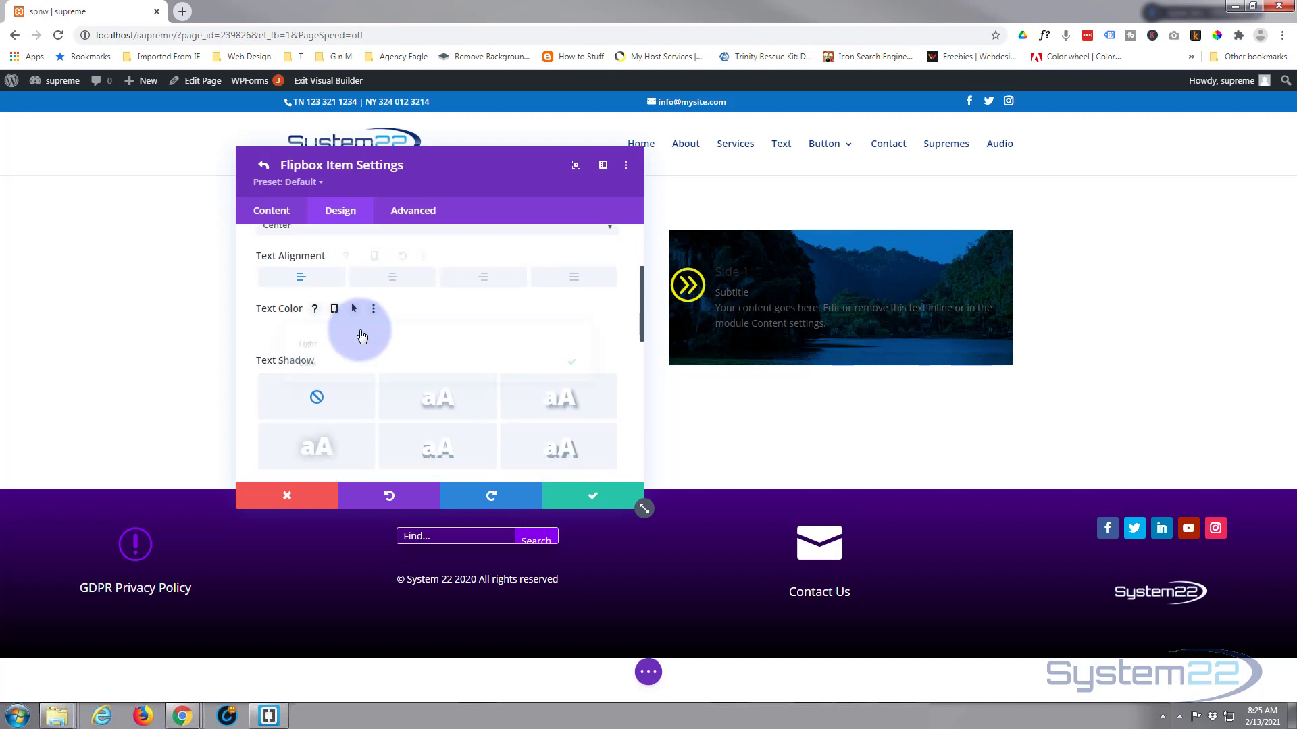
pyautogui.click(358, 331)
pyautogui.click(352, 343)
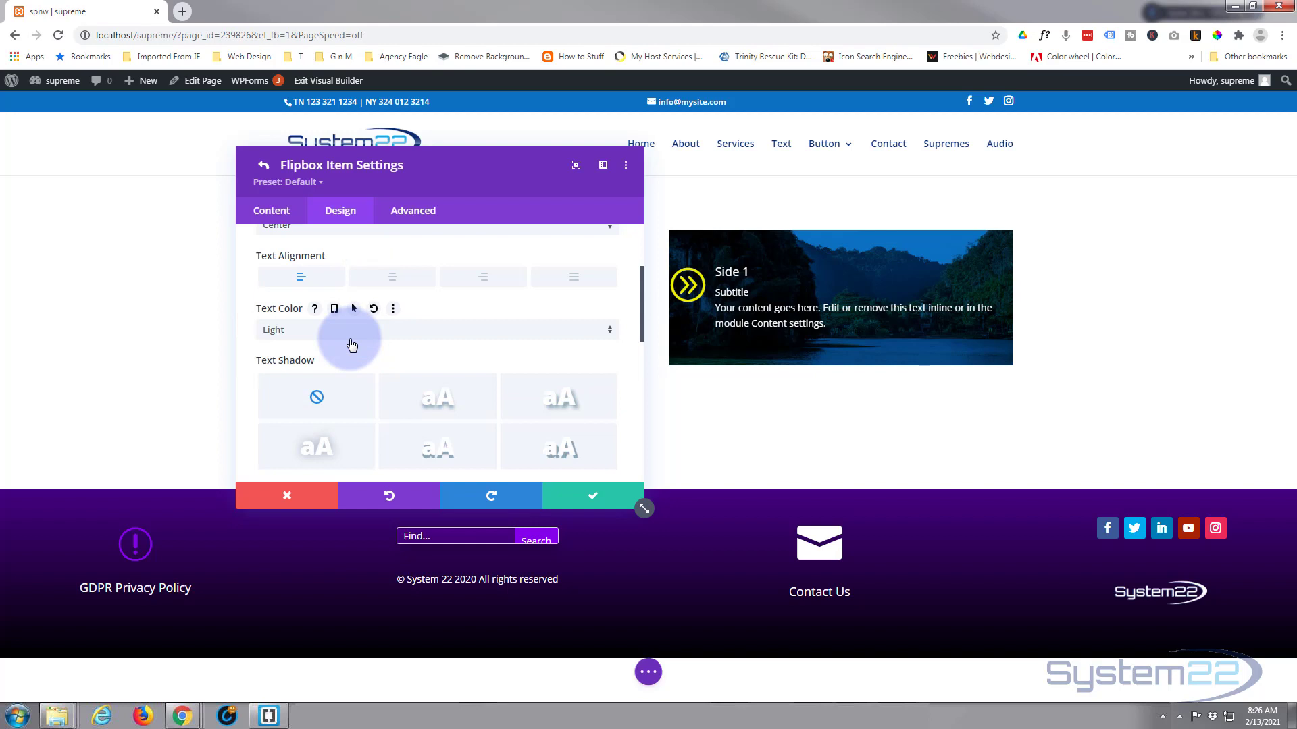
# Format the flipbox item's title text as uppercase, Semi Bold and 29px in size.
pyautogui.scroll(-3, 365, 339)
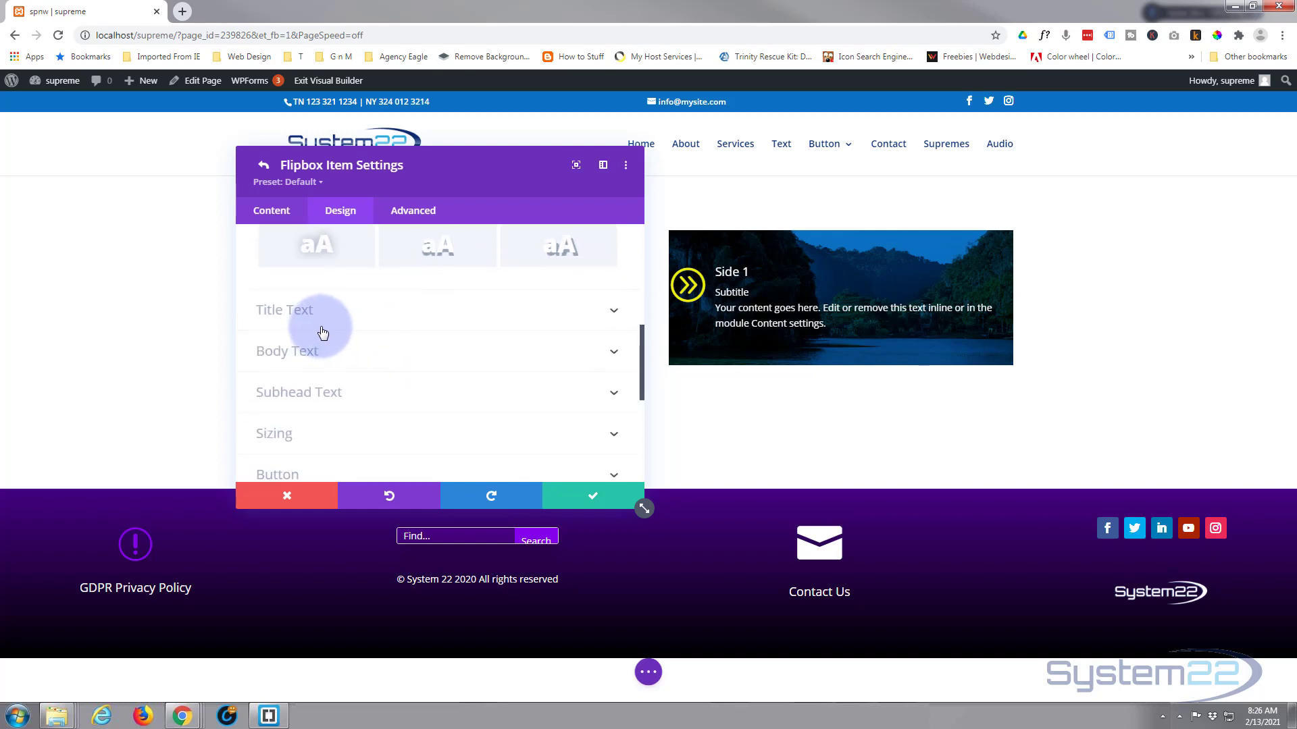
pyautogui.click(355, 312)
pyautogui.scroll(-1, 382, 351)
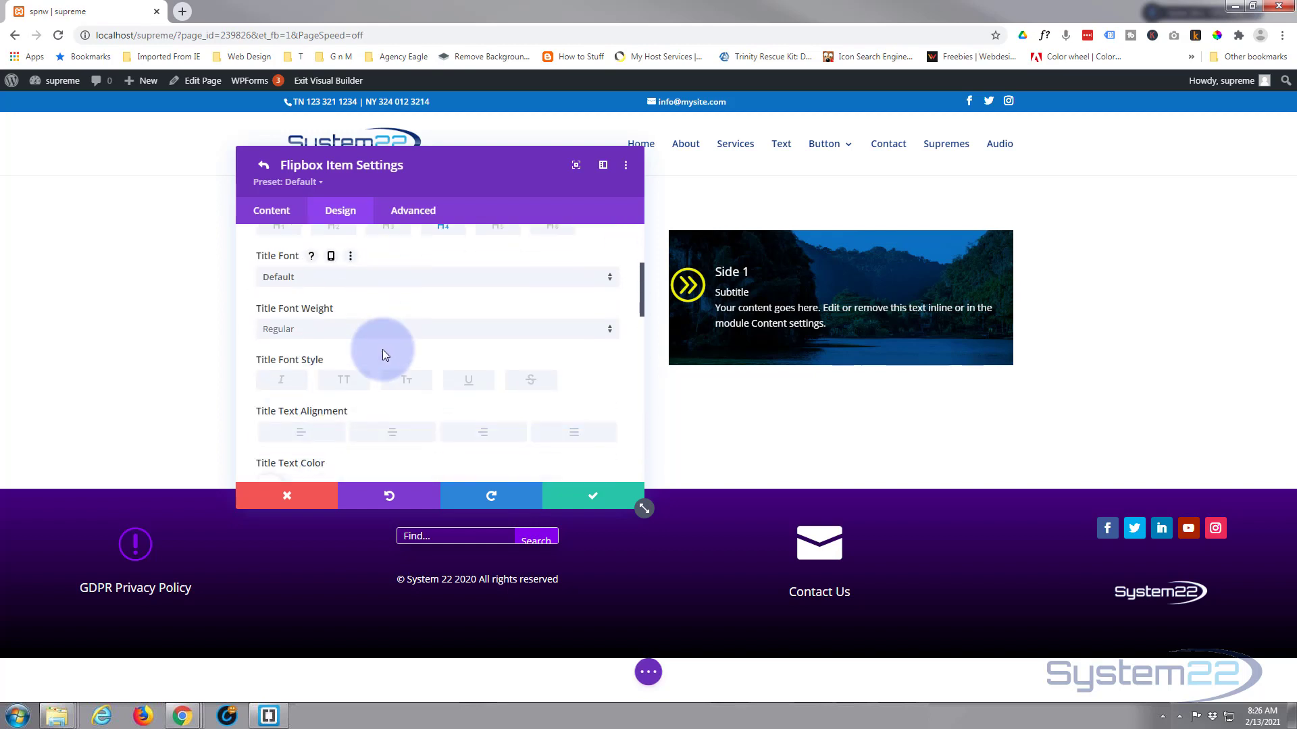
pyautogui.scroll(-2, 383, 348)
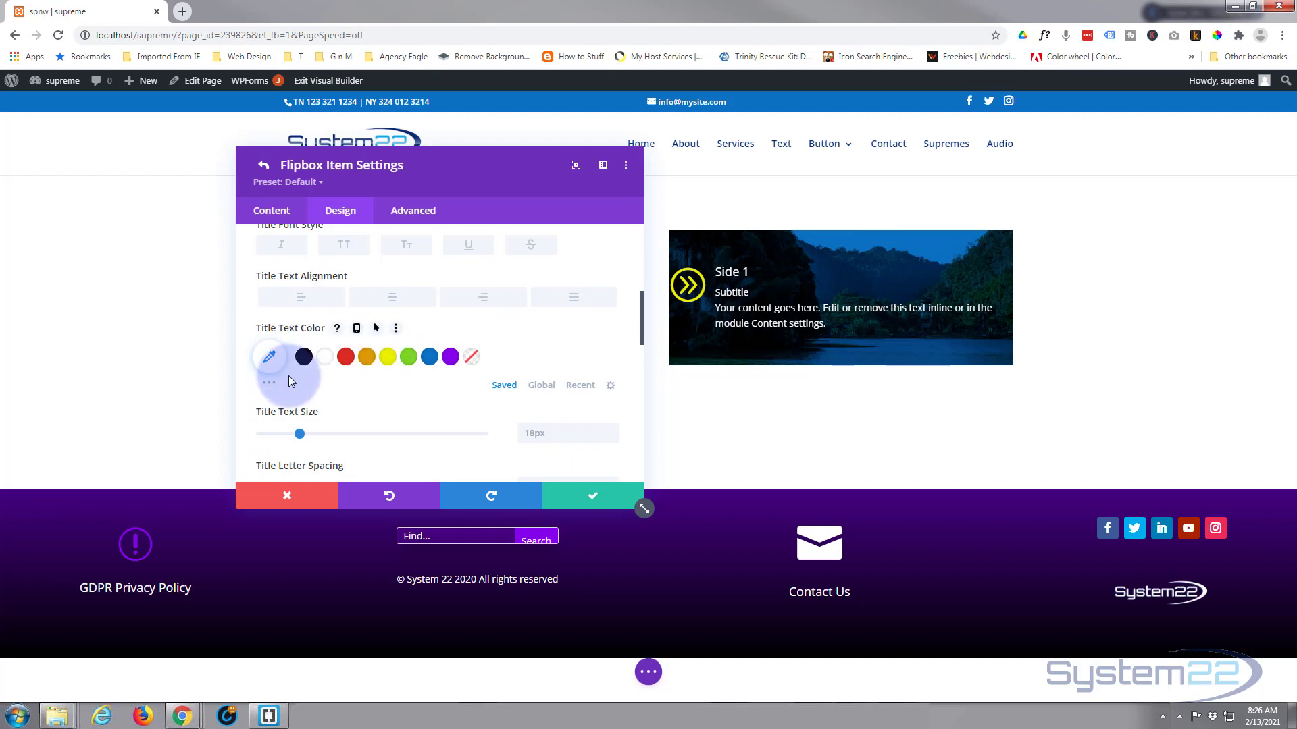
pyautogui.scroll(1, 351, 326)
pyautogui.click(350, 320)
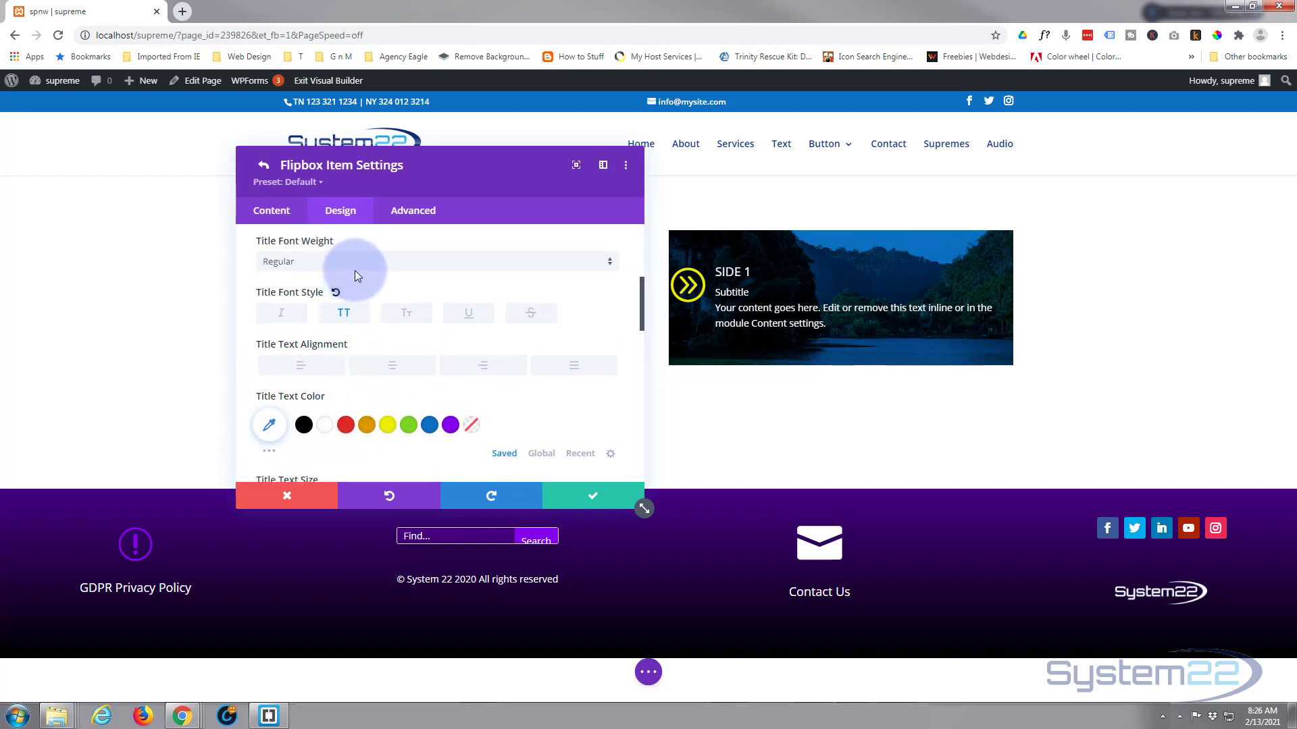
pyautogui.click(364, 263)
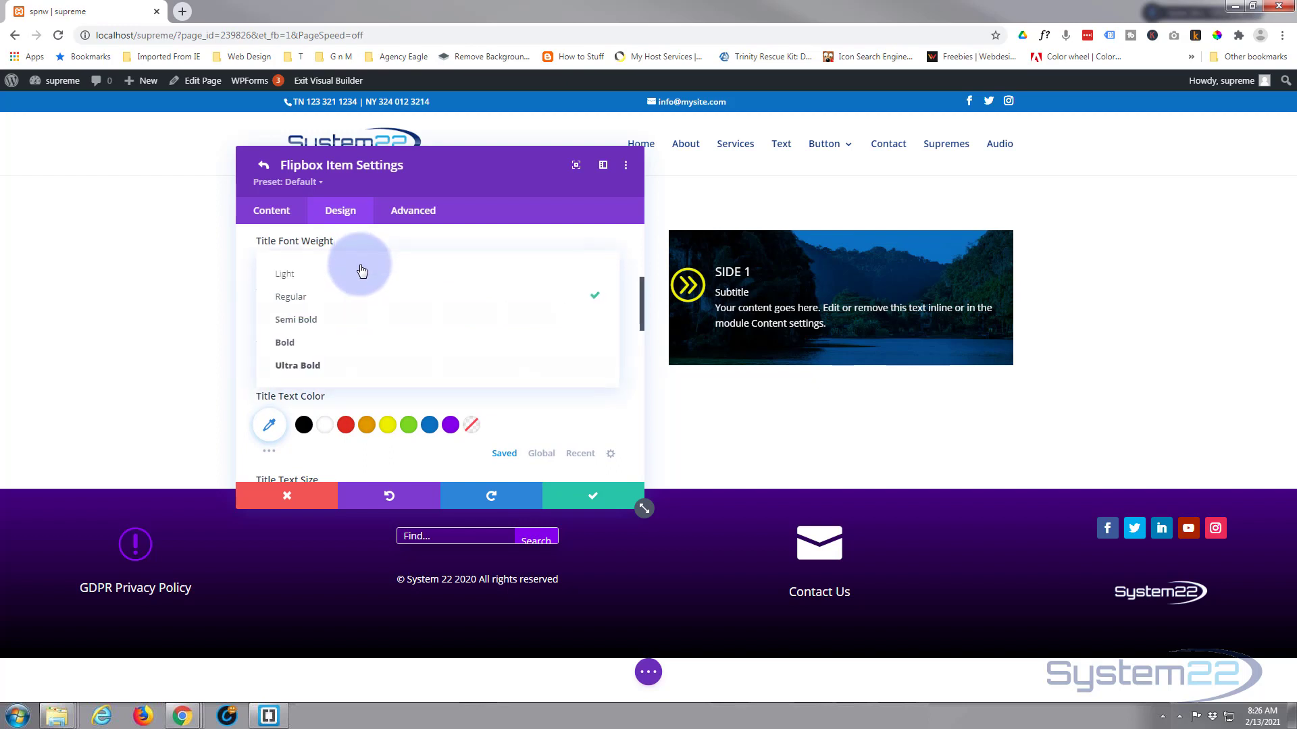
pyautogui.click(352, 320)
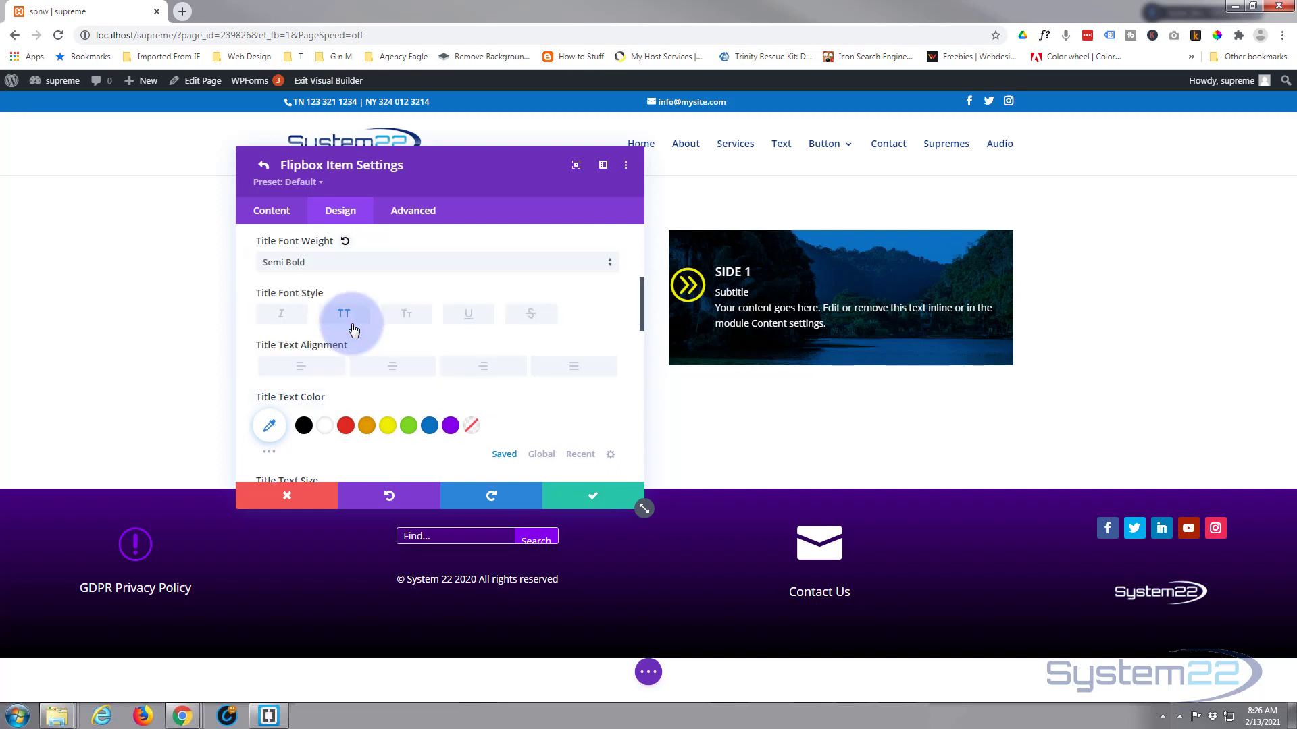
pyautogui.scroll(-2, 348, 327)
pyautogui.moveTo(298, 367); pyautogui.dragTo(323, 367)
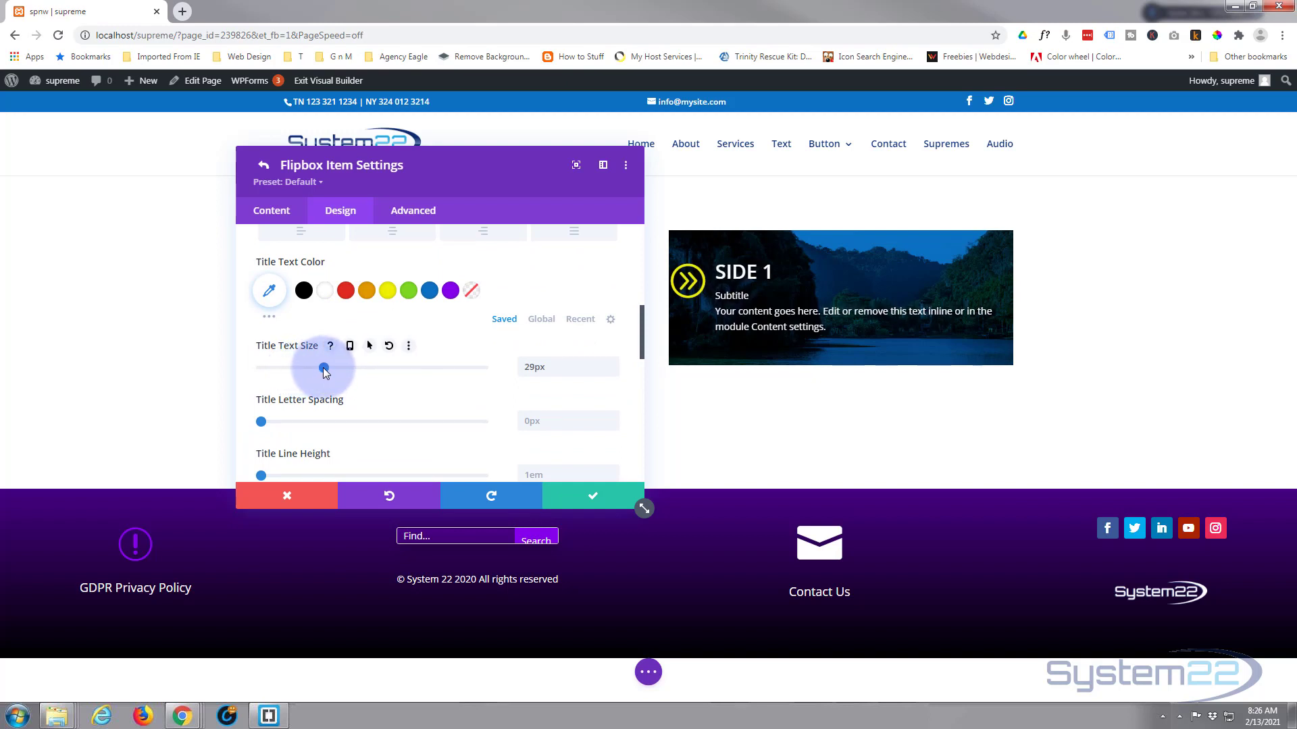
# Make the flipbox item's subhead text uppercase and color it with the yellow palette swatch.
pyautogui.scroll(-6, 356, 360)
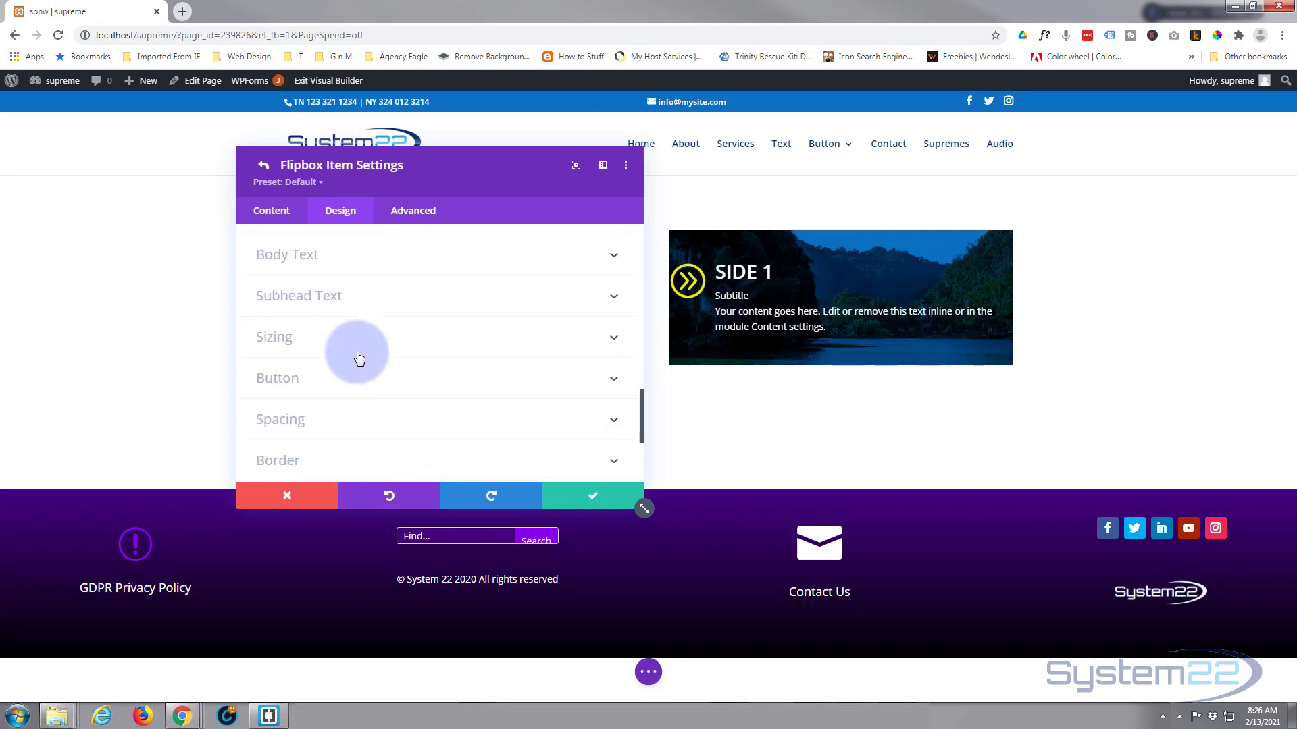
pyautogui.click(385, 301)
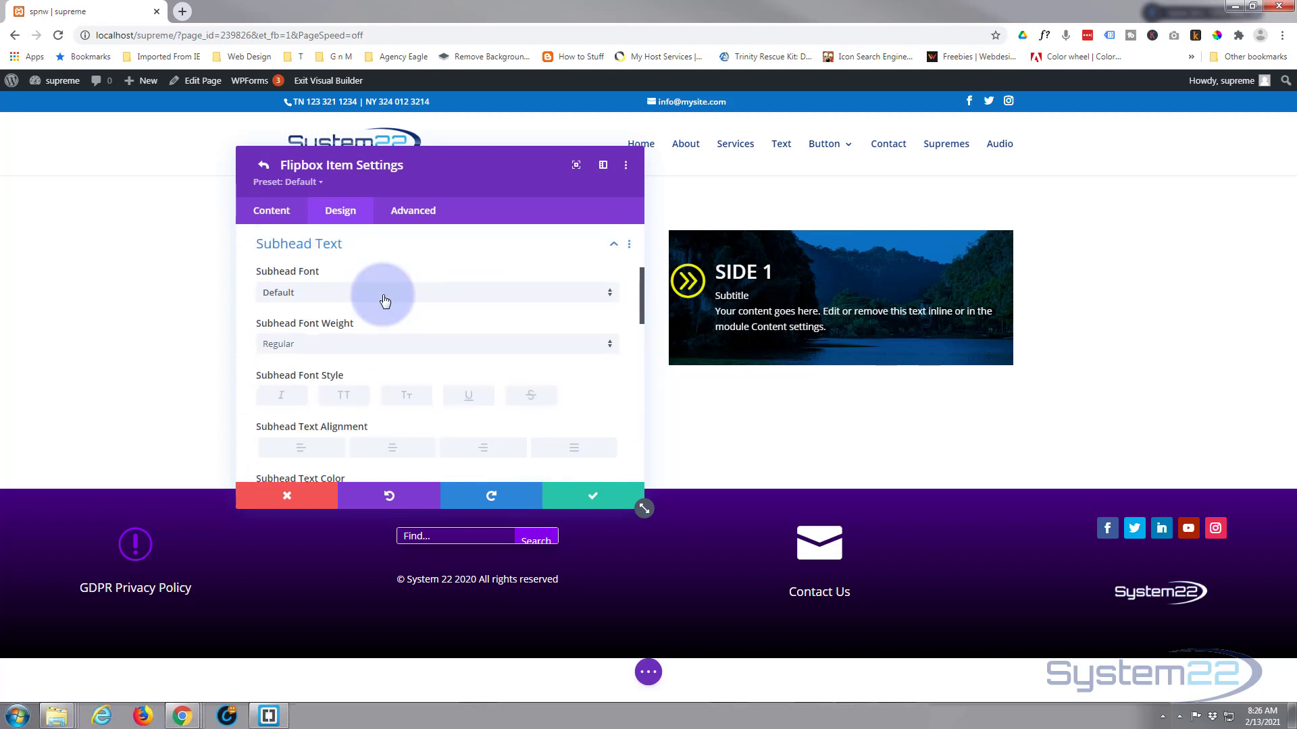
pyautogui.click(337, 399)
pyautogui.scroll(-1, 341, 385)
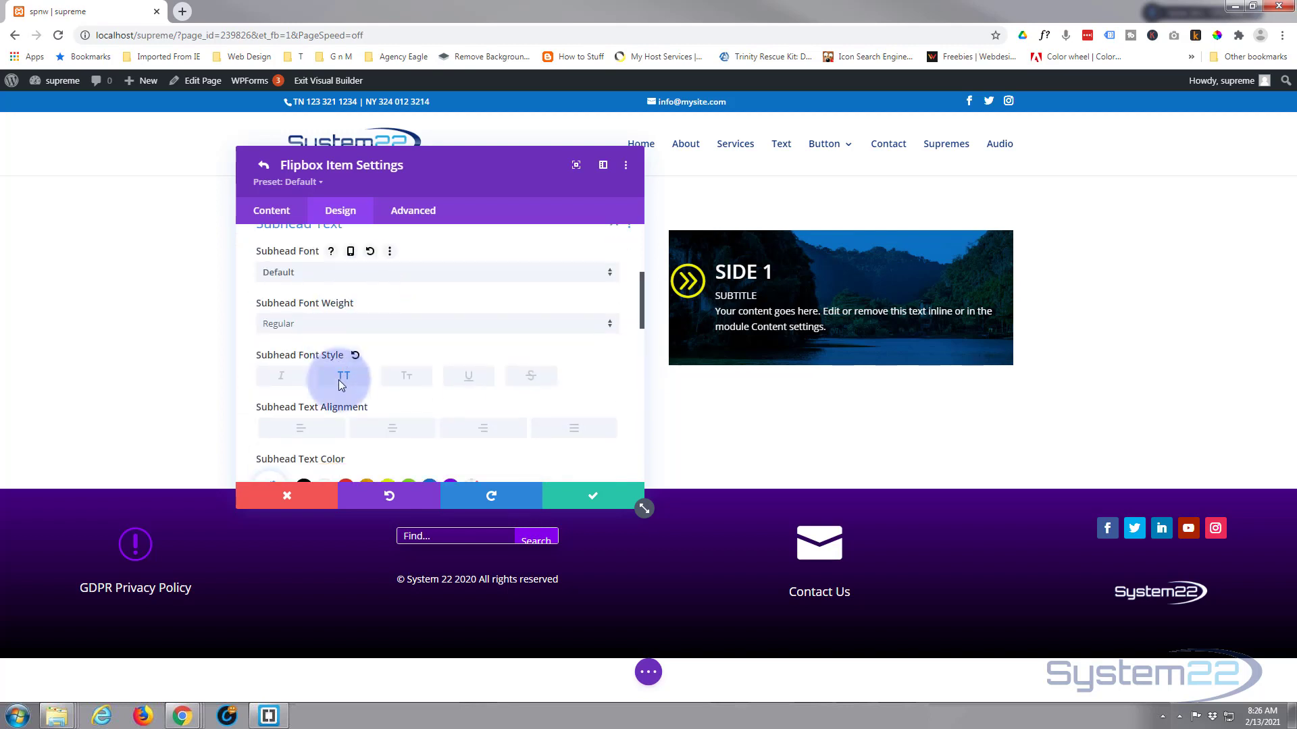
pyautogui.scroll(-2, 341, 384)
pyautogui.click(387, 376)
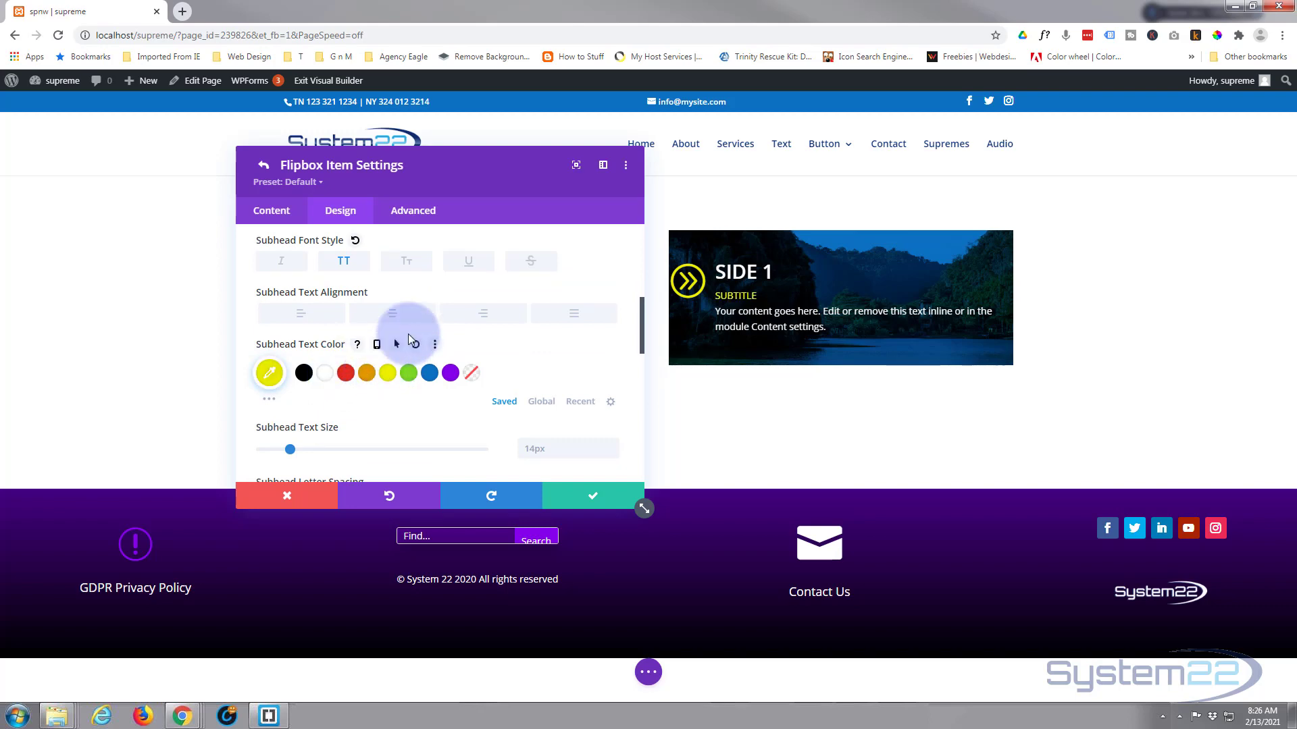
# Try a 70% width on the flipbox item, align the module to the right, and set the width to 100%.
pyautogui.scroll(-3, 408, 335)
pyautogui.scroll(-4, 409, 341)
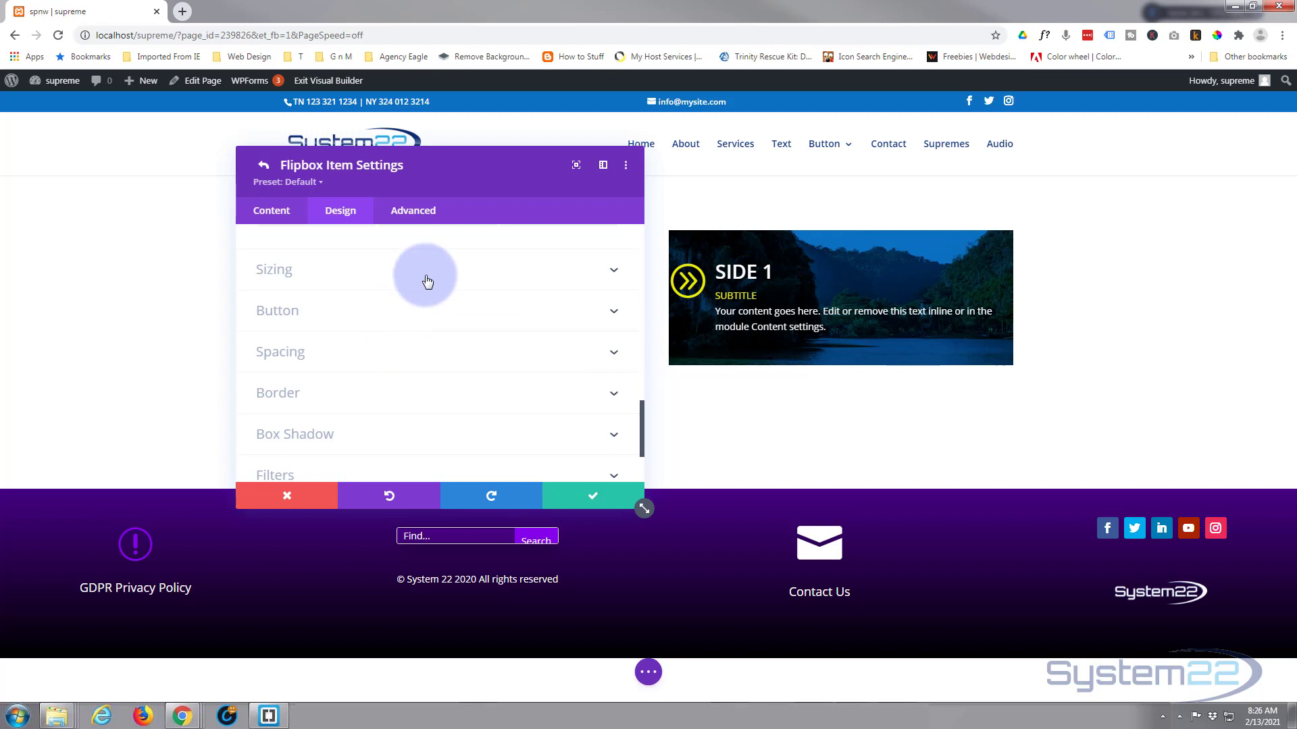
pyautogui.click(397, 281)
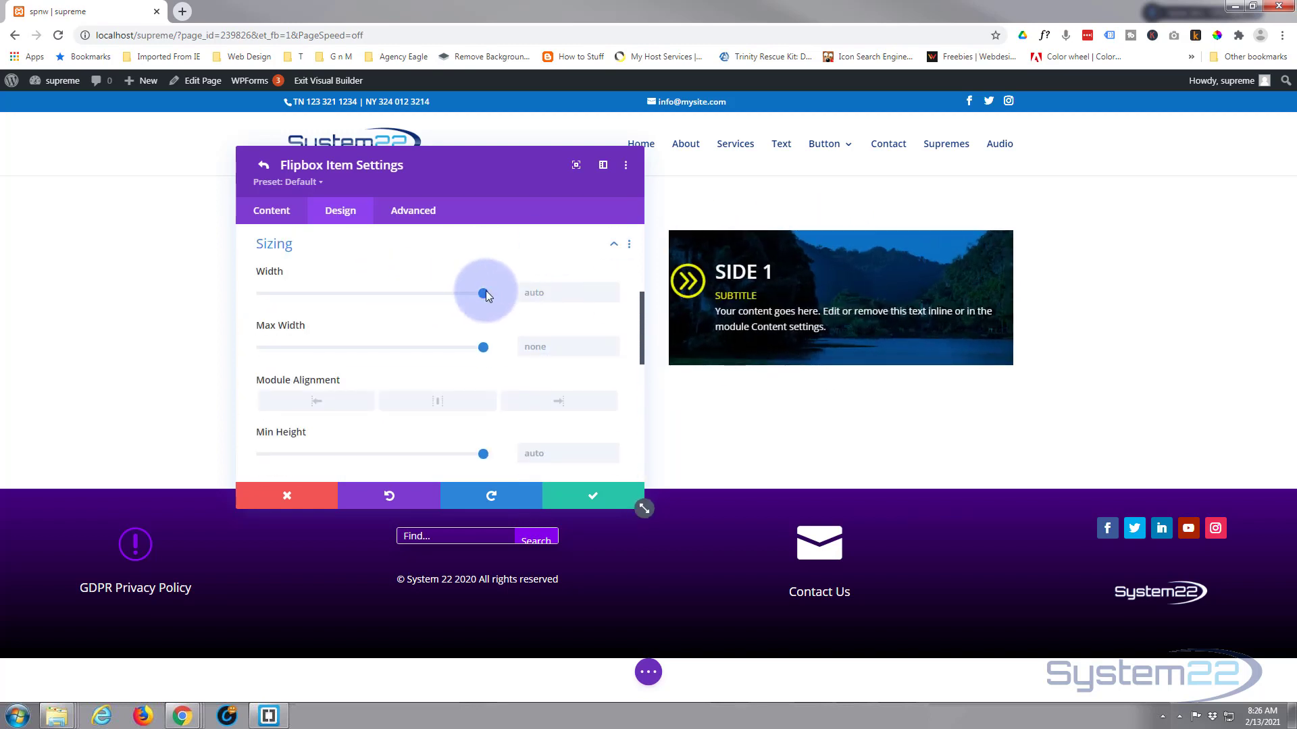
pyautogui.moveTo(483, 293); pyautogui.dragTo(418, 294)
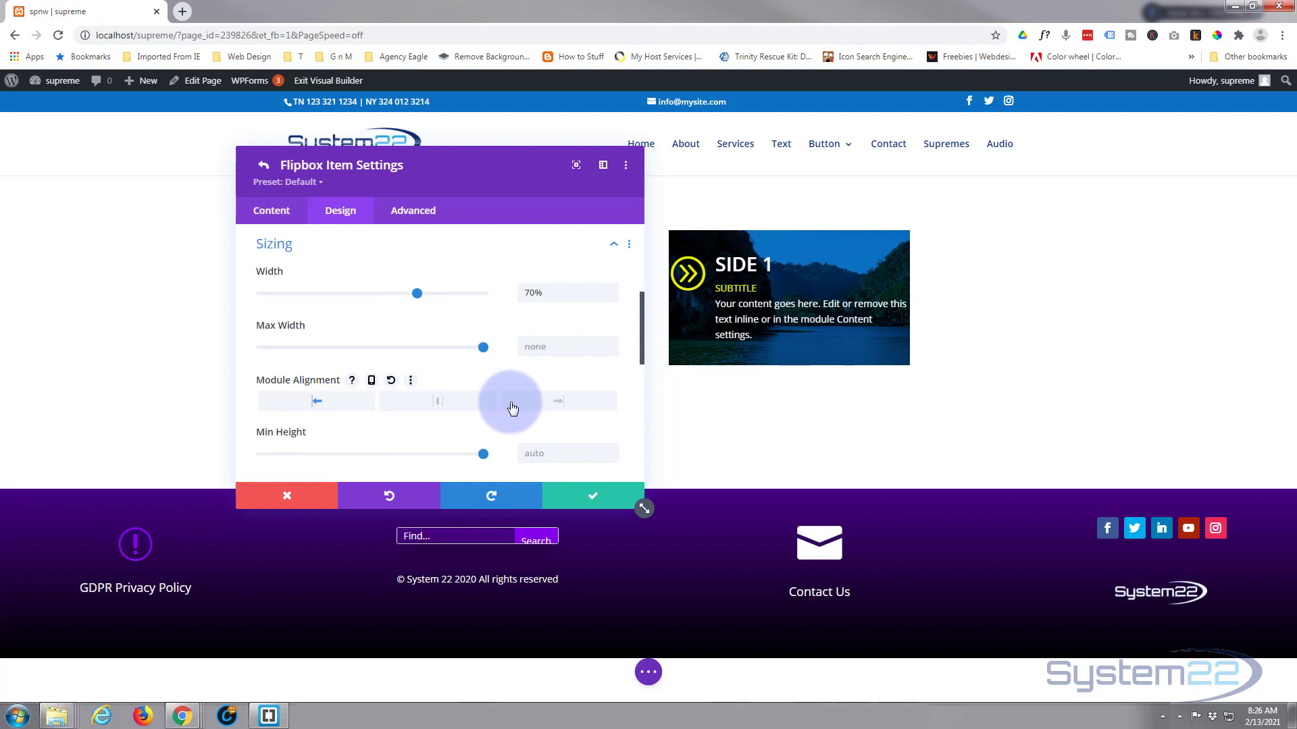
pyautogui.click(528, 404)
pyautogui.moveTo(443, 293); pyautogui.dragTo(490, 294)
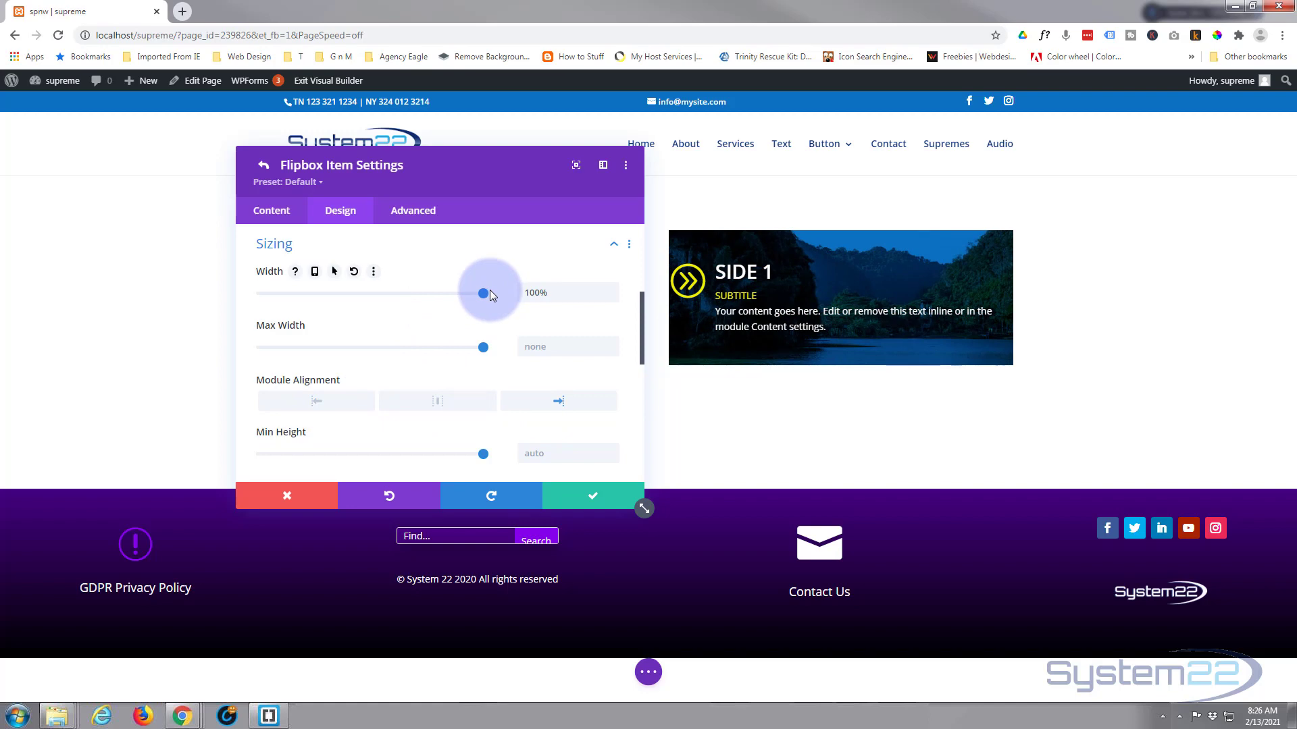
pyautogui.scroll(-5, 435, 333)
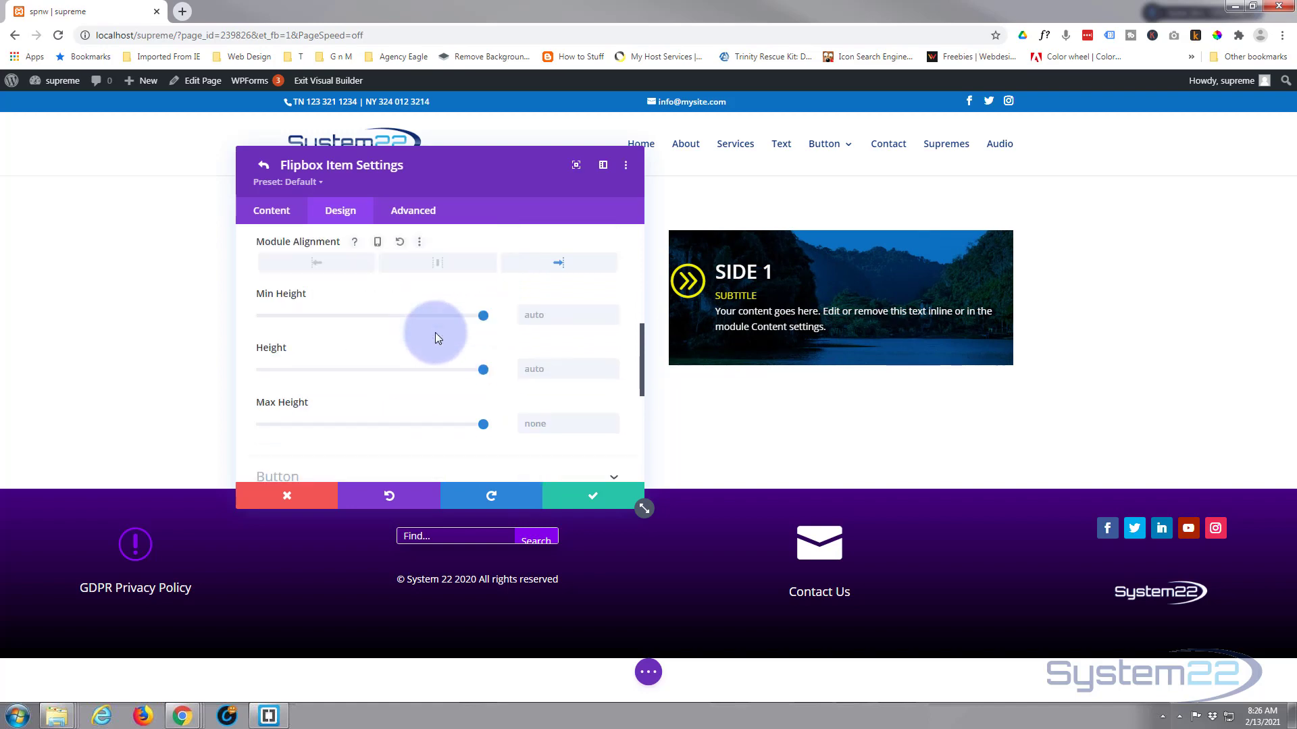
# Give the flipbox item linked left and right padding of 30px and save the item.
pyautogui.scroll(-1, 435, 332)
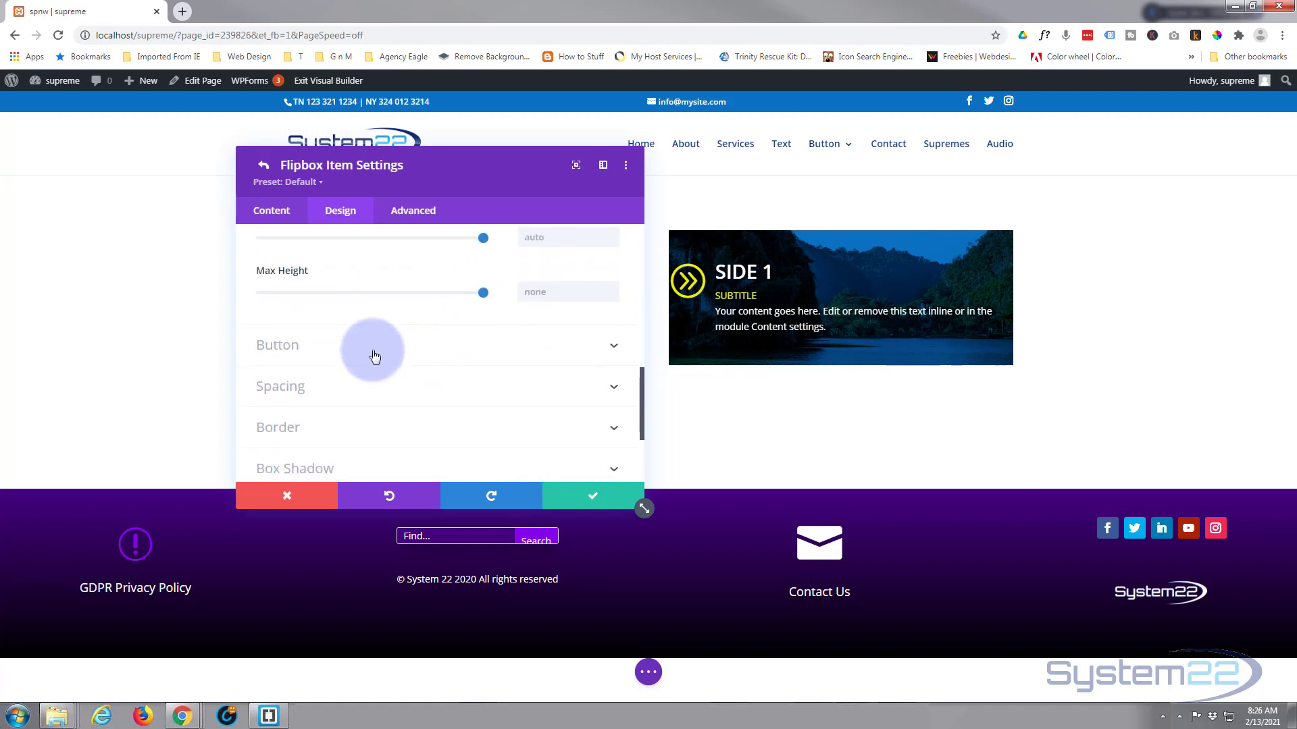
pyautogui.click(392, 385)
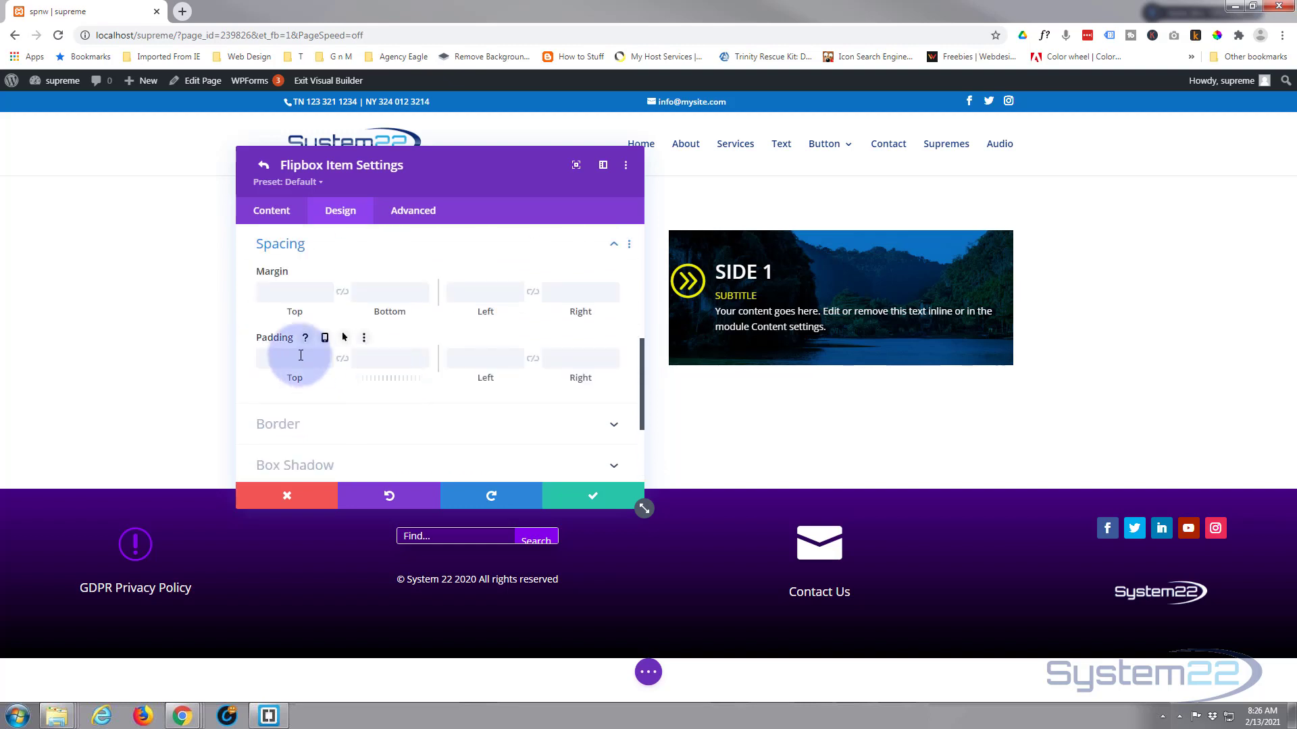
pyautogui.click(469, 363)
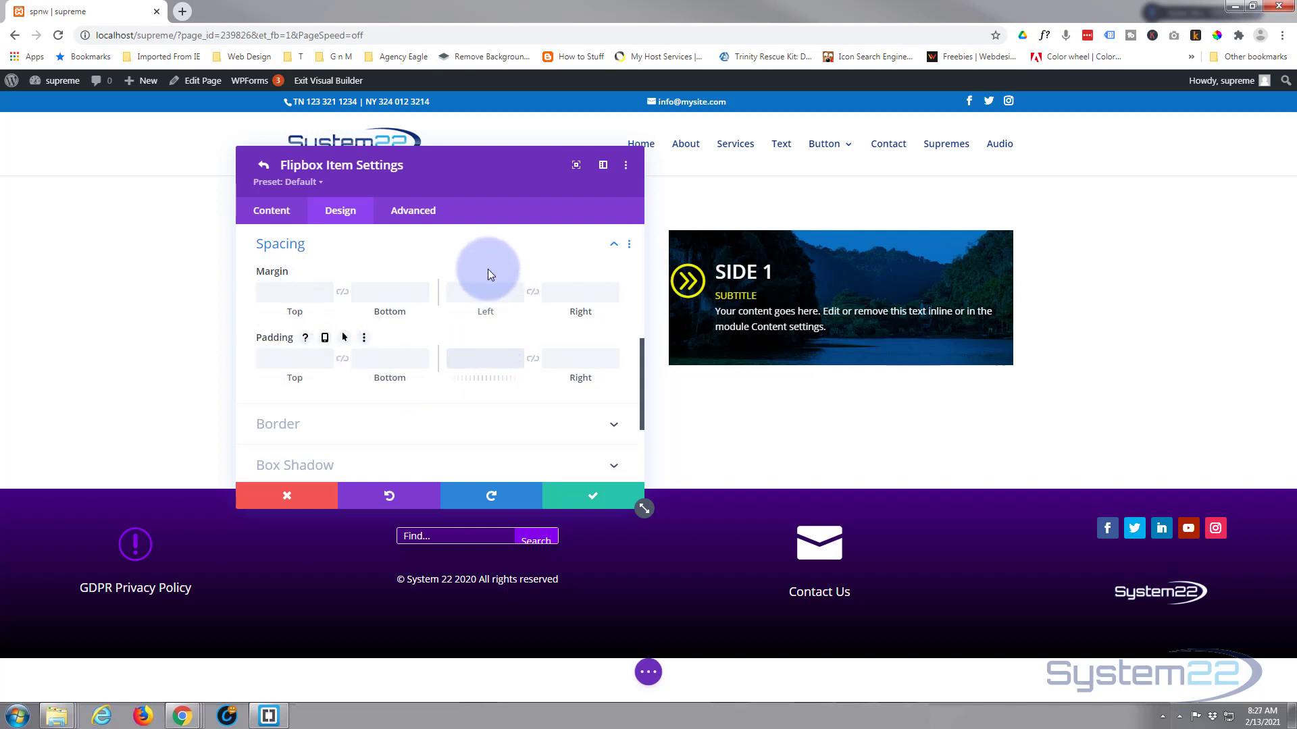
pyautogui.write('30')
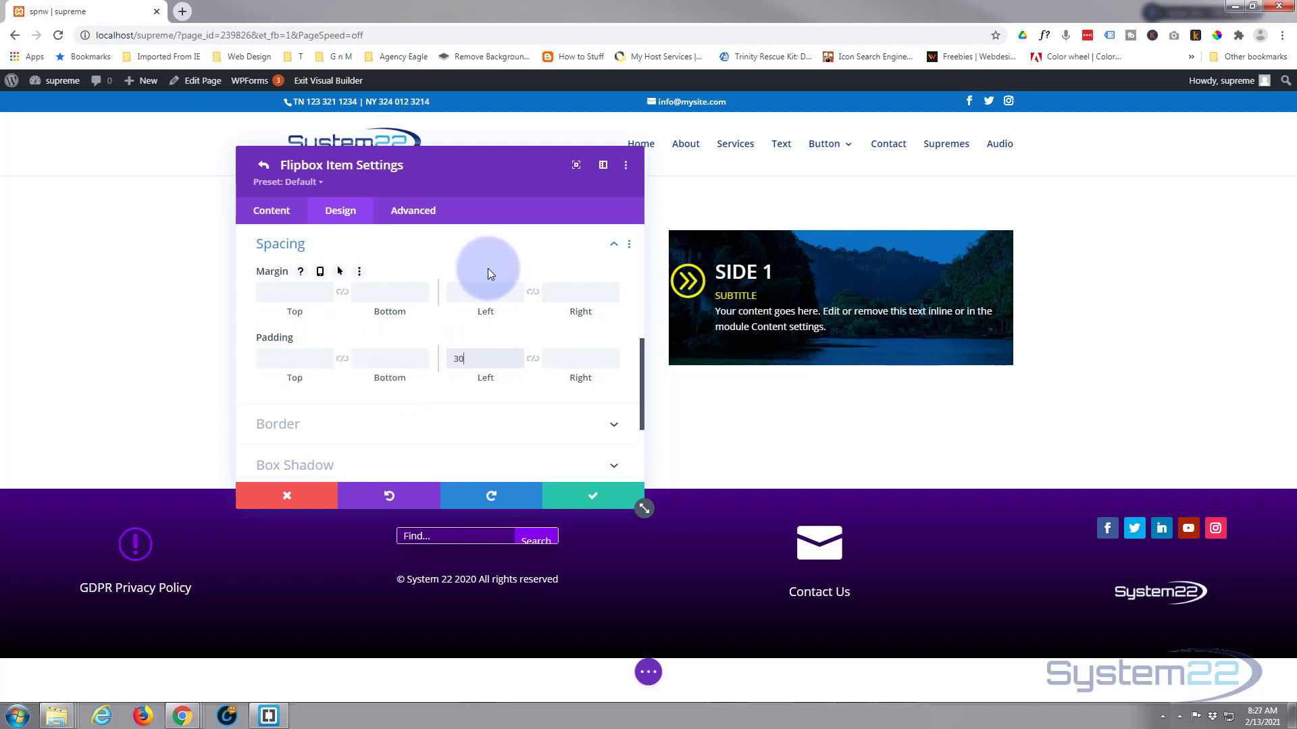
pyautogui.click(533, 365)
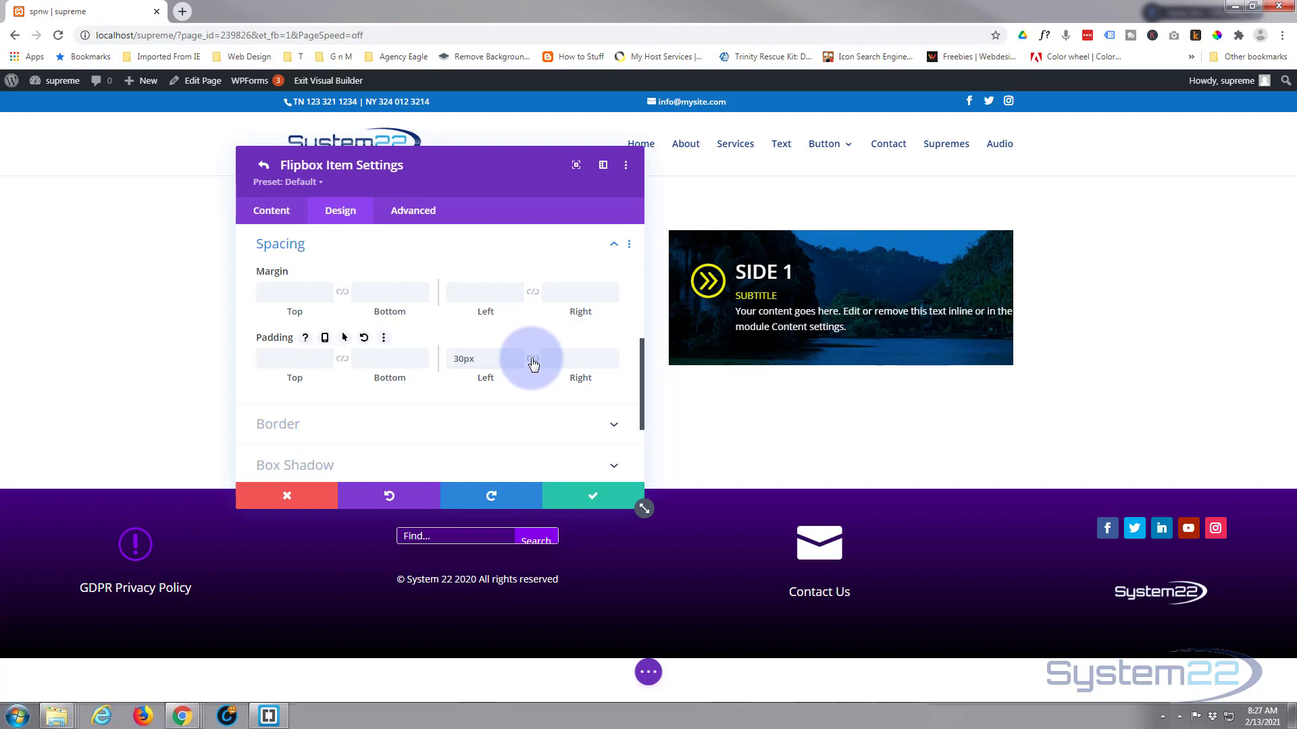
pyautogui.click(475, 359)
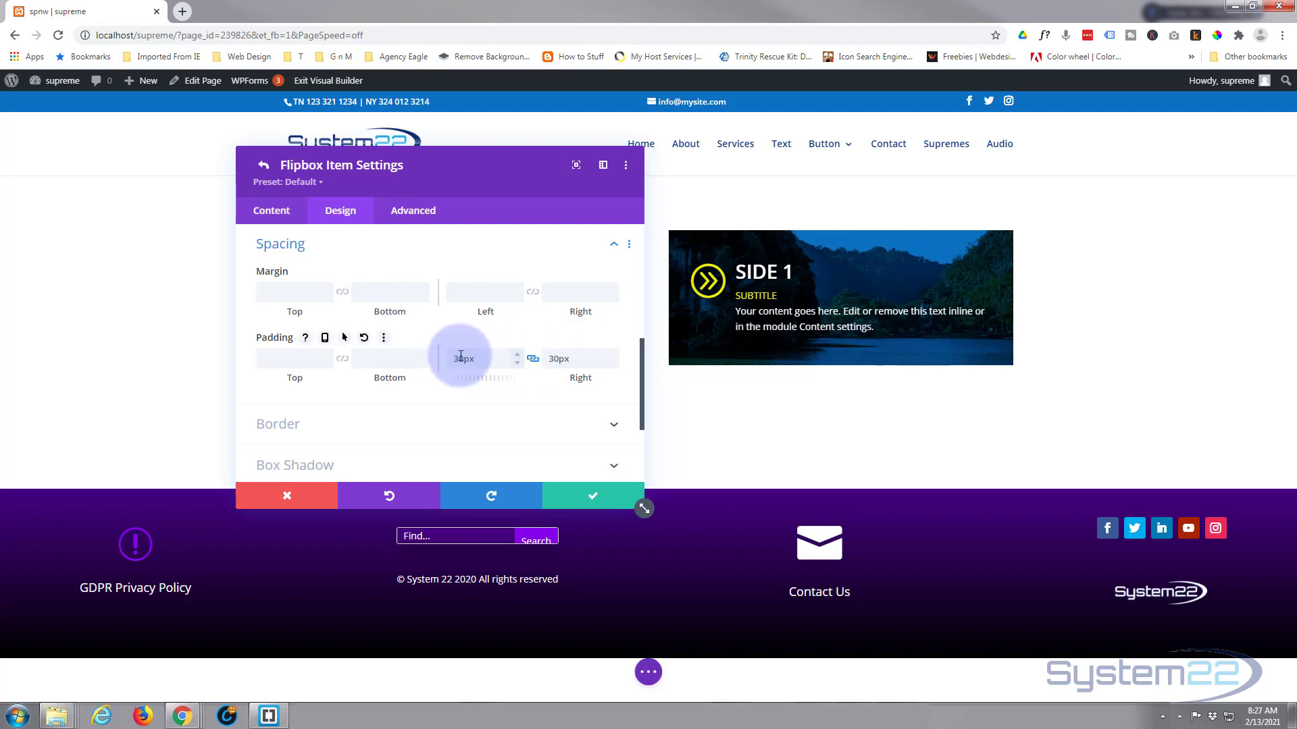
pyautogui.click(463, 292)
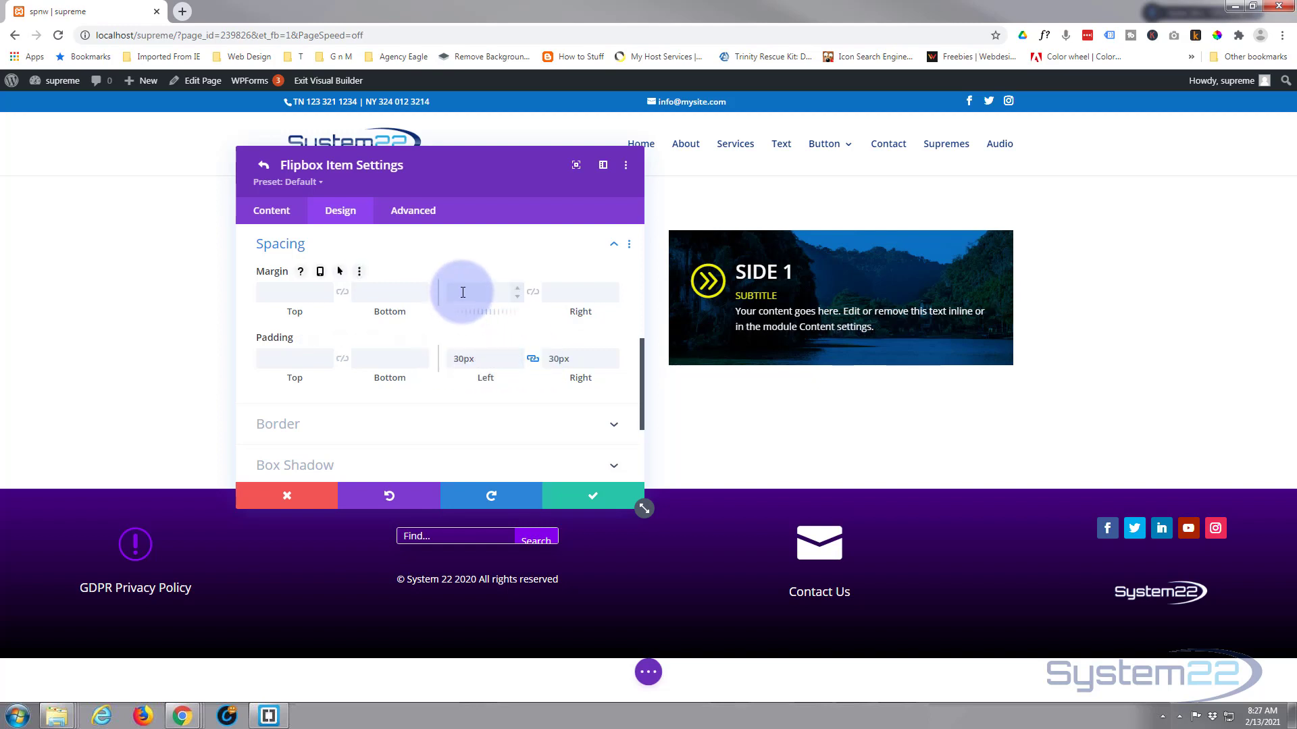
pyautogui.scroll(-3, 463, 292)
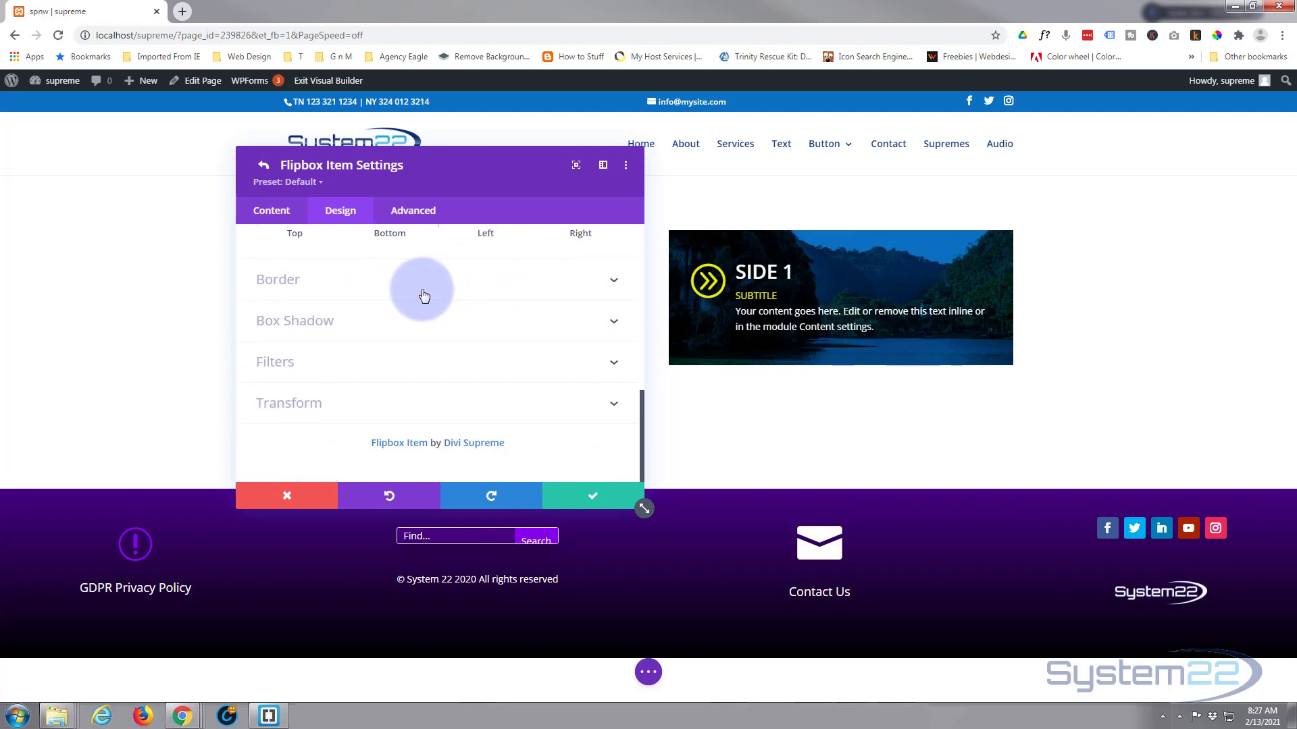
pyautogui.click(595, 498)
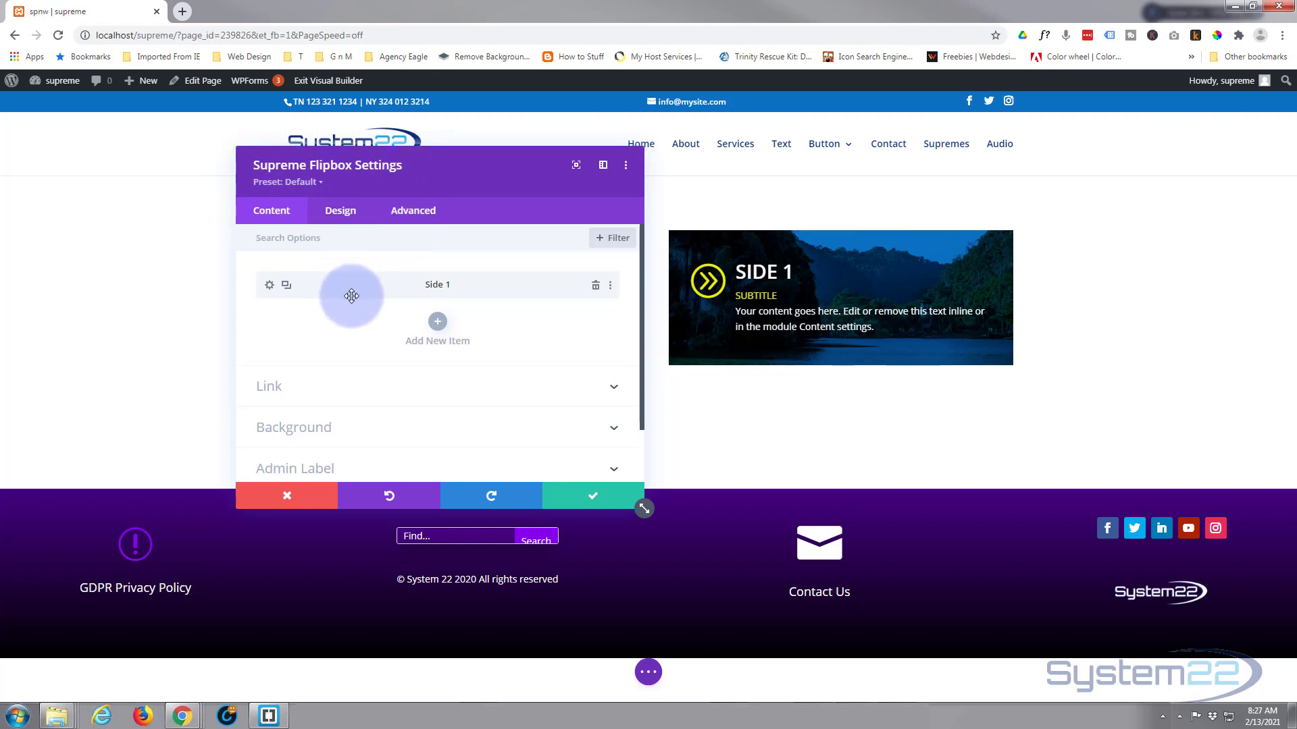
# Set the height of the whole Supreme Flipbox module to 300px in its sizing options.
pyautogui.click(341, 212)
pyautogui.scroll(5, 341, 250)
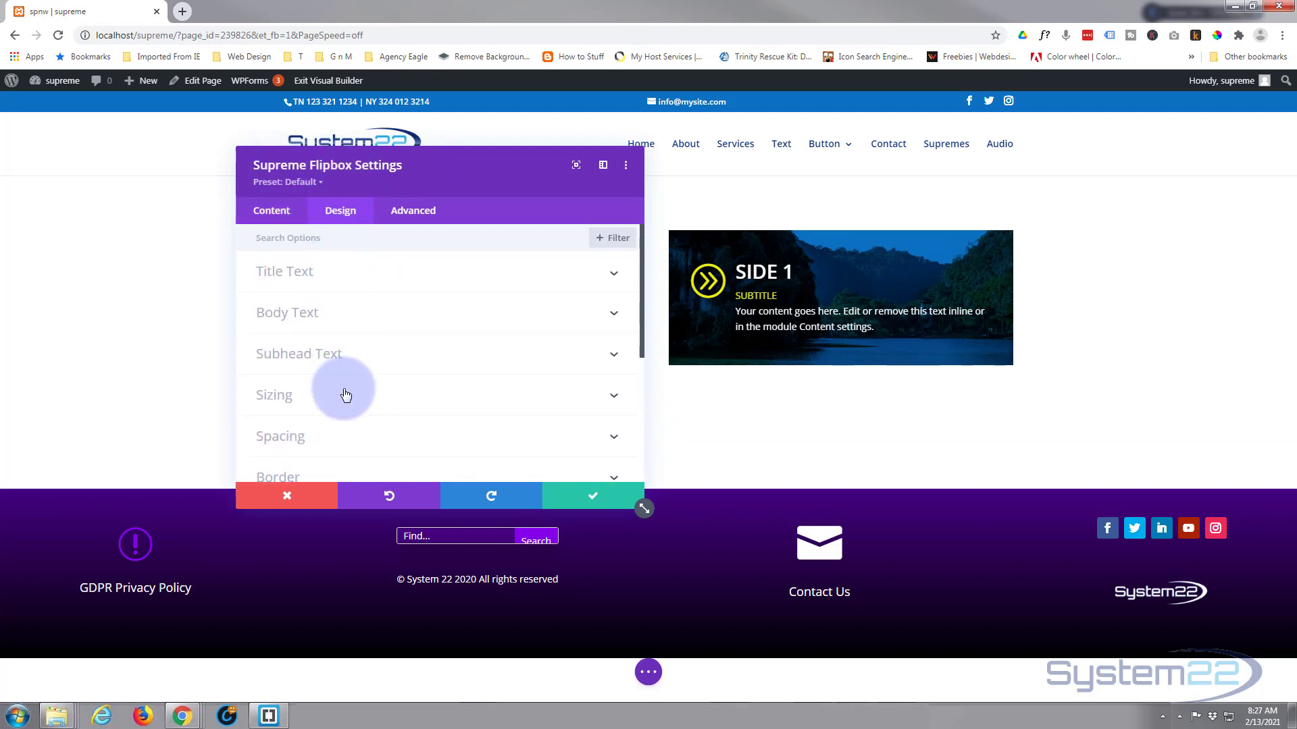
pyautogui.click(341, 387)
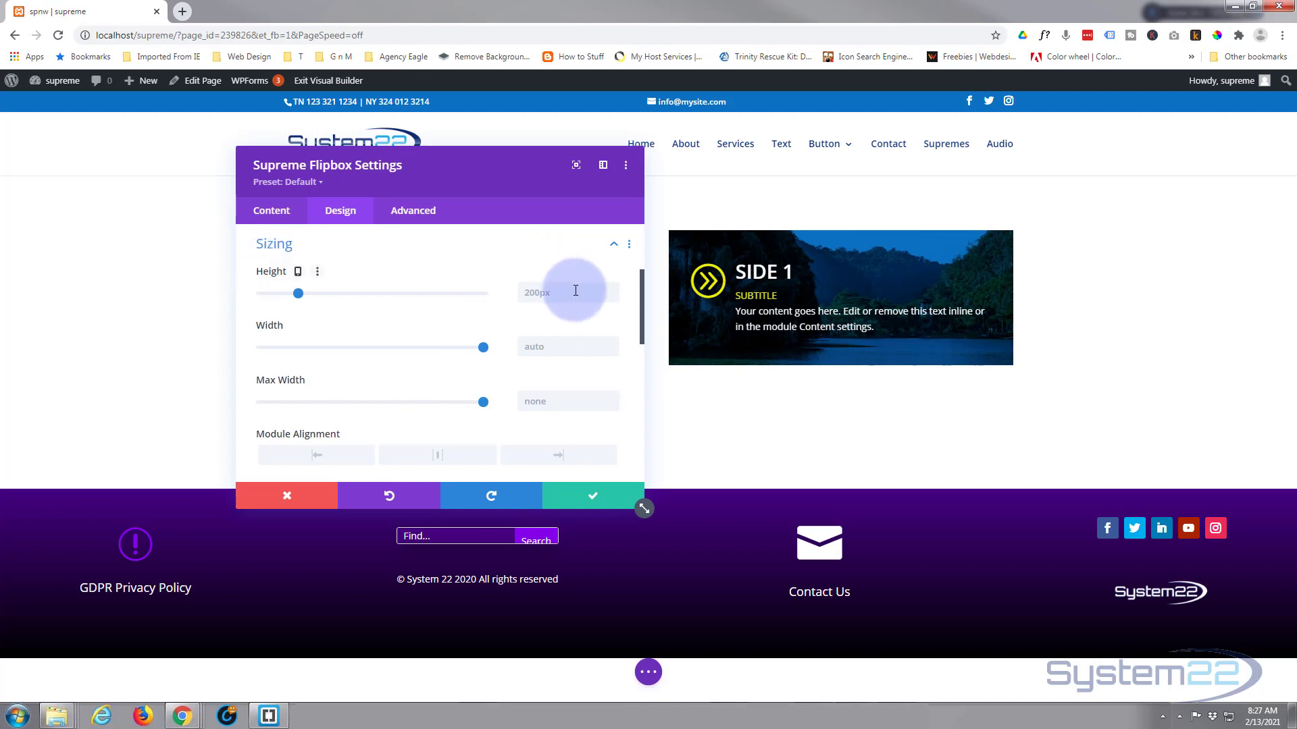
pyautogui.click(527, 293)
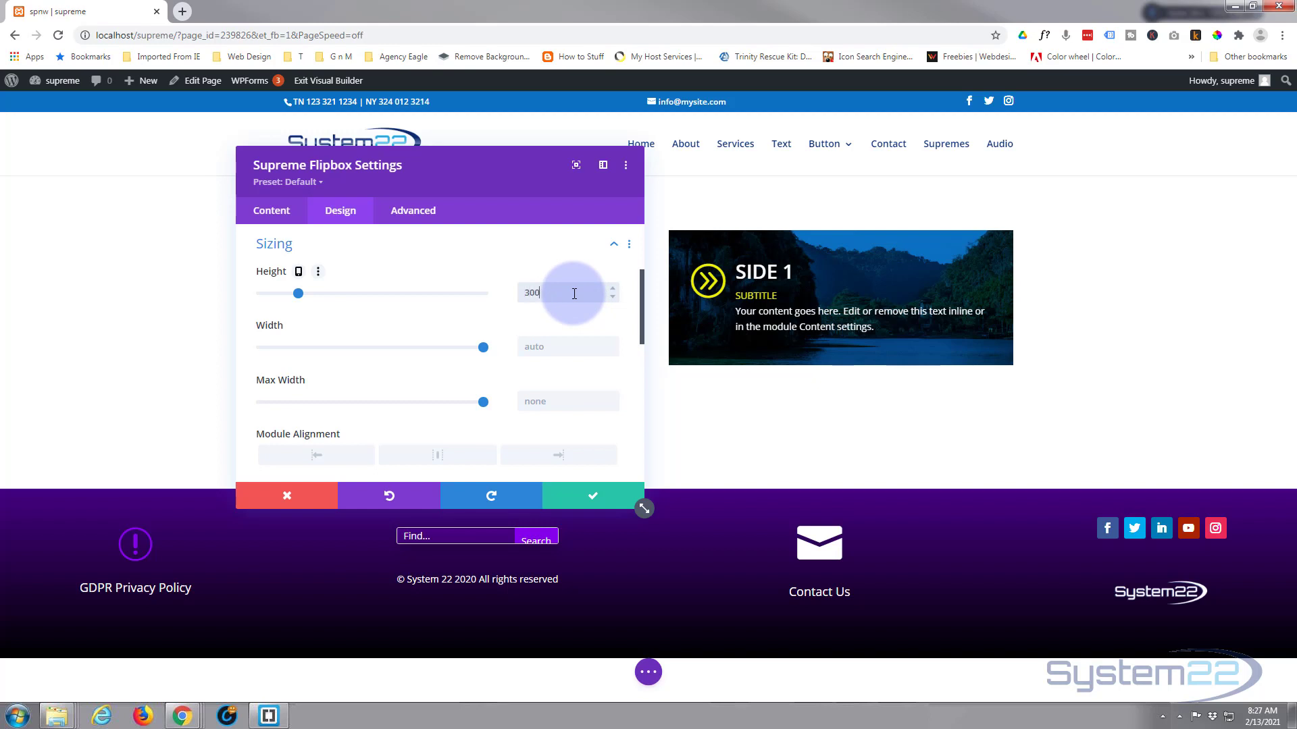
pyautogui.write('300px')
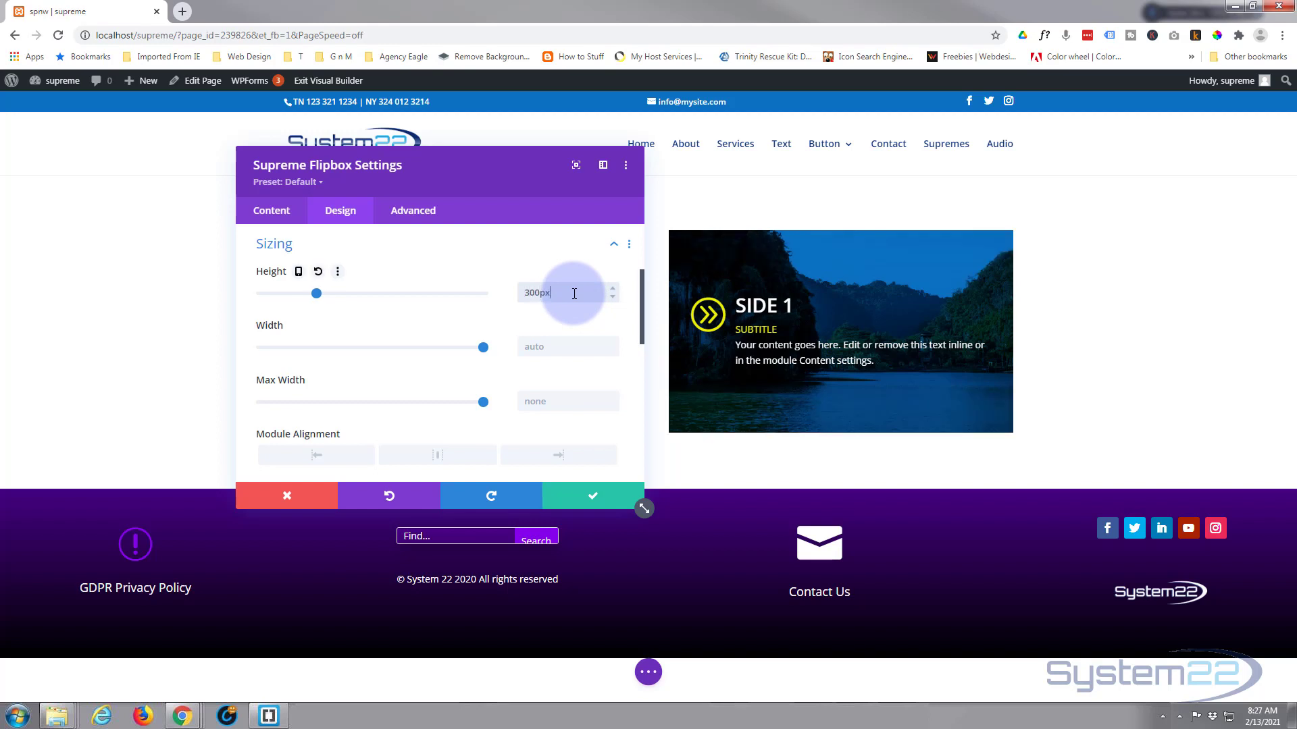
pyautogui.scroll(3, 462, 334)
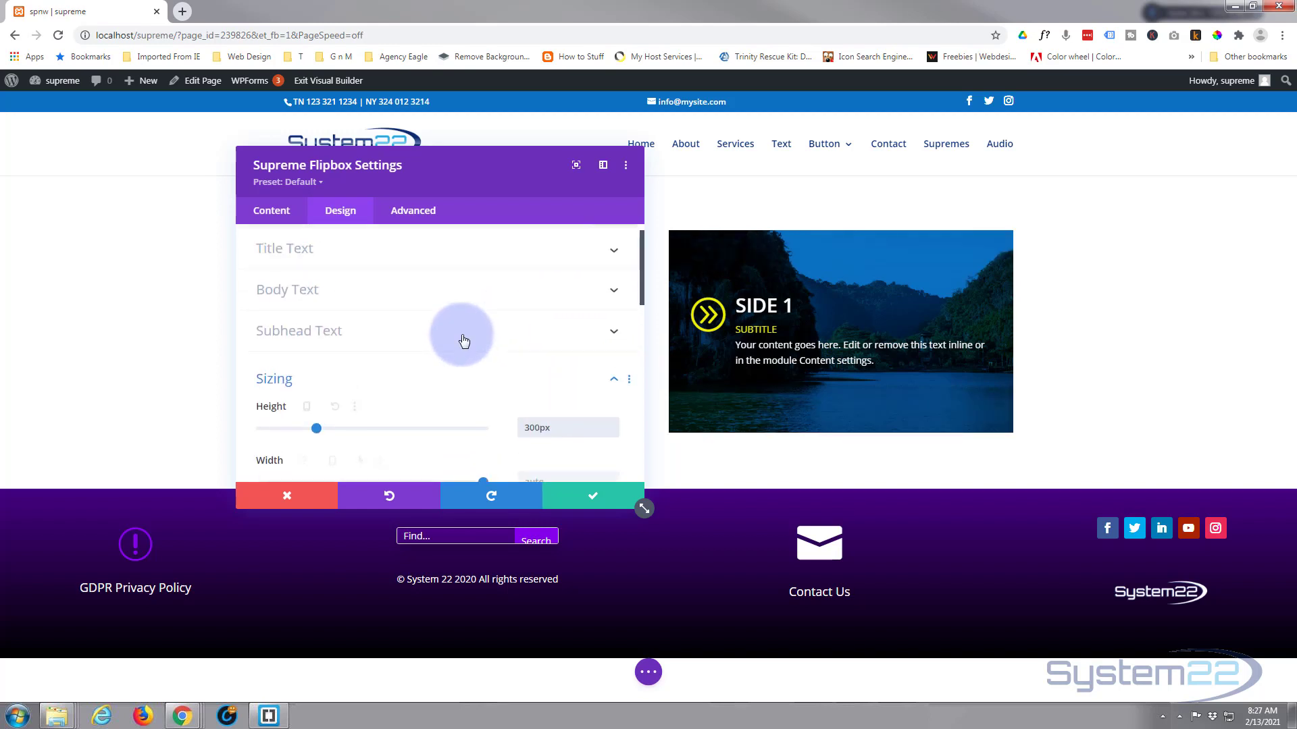
# Duplicate the Side 1 item and remove the blue background color from the second copy.
pyautogui.click(270, 215)
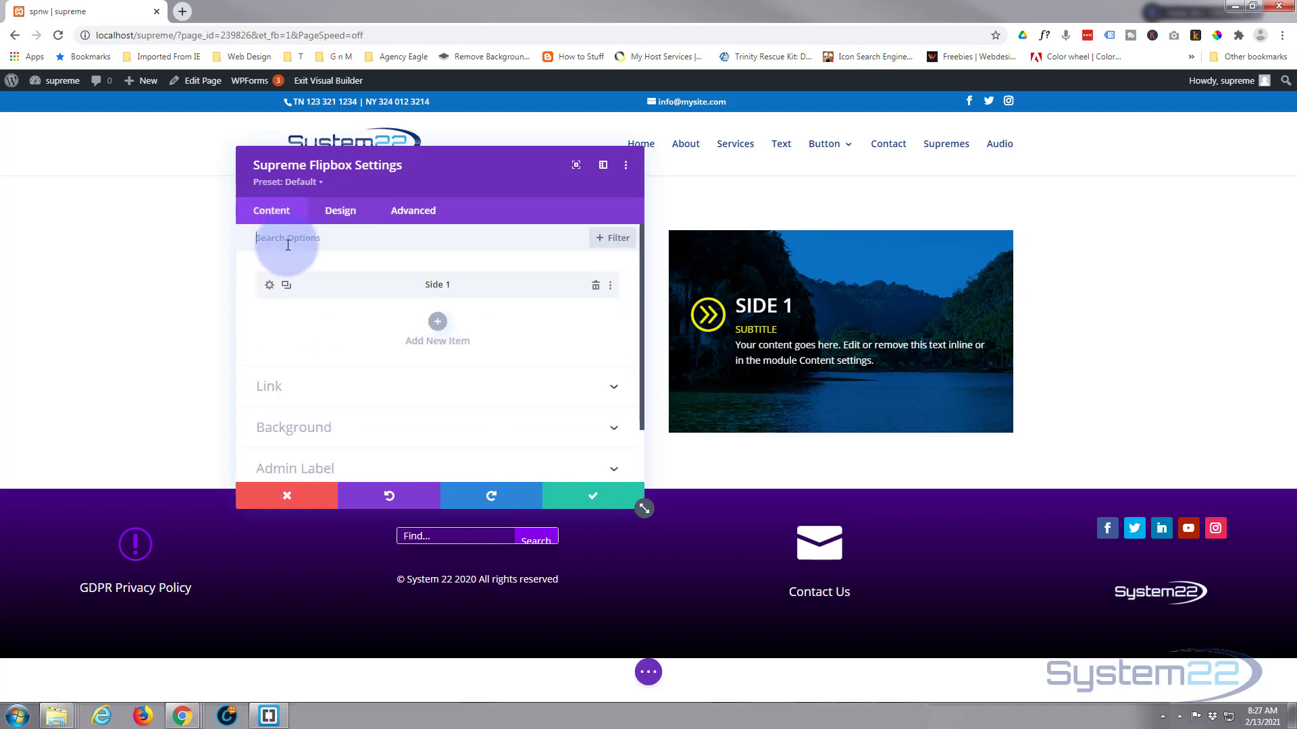
pyautogui.click(287, 285)
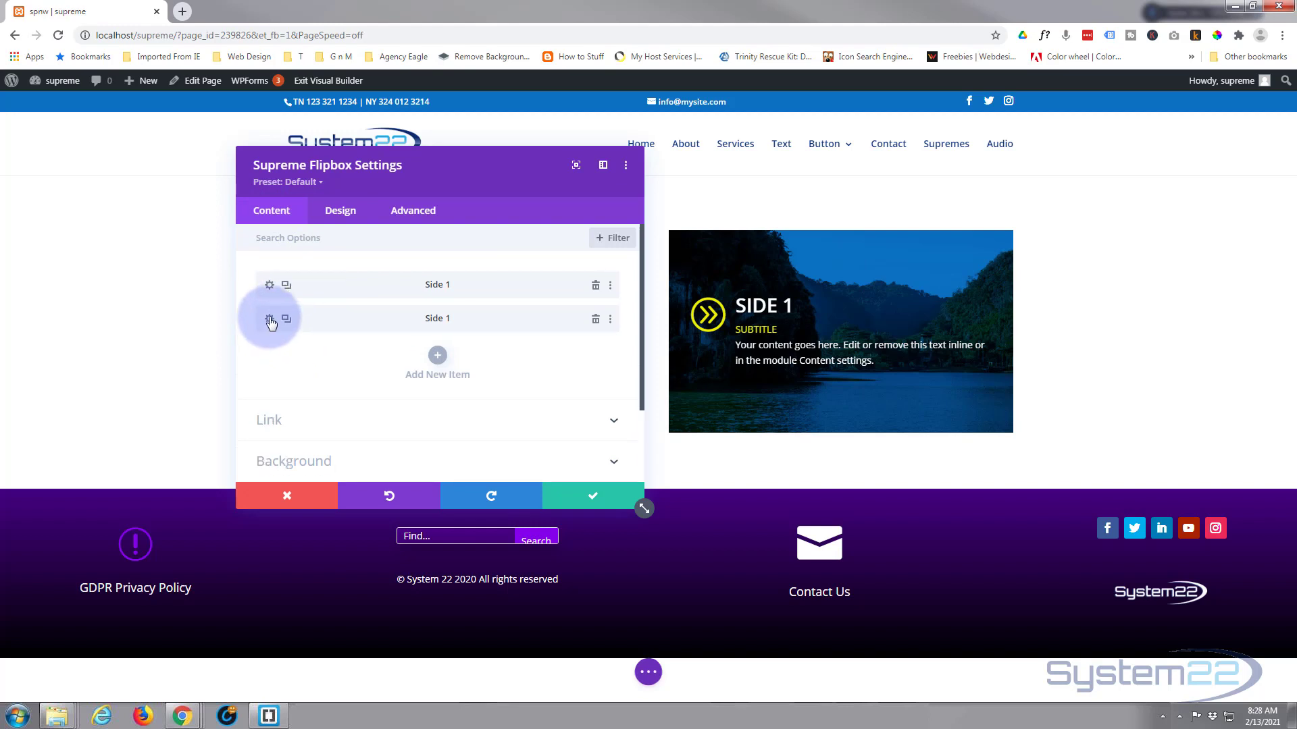
pyautogui.click(269, 320)
pyautogui.scroll(-2, 317, 314)
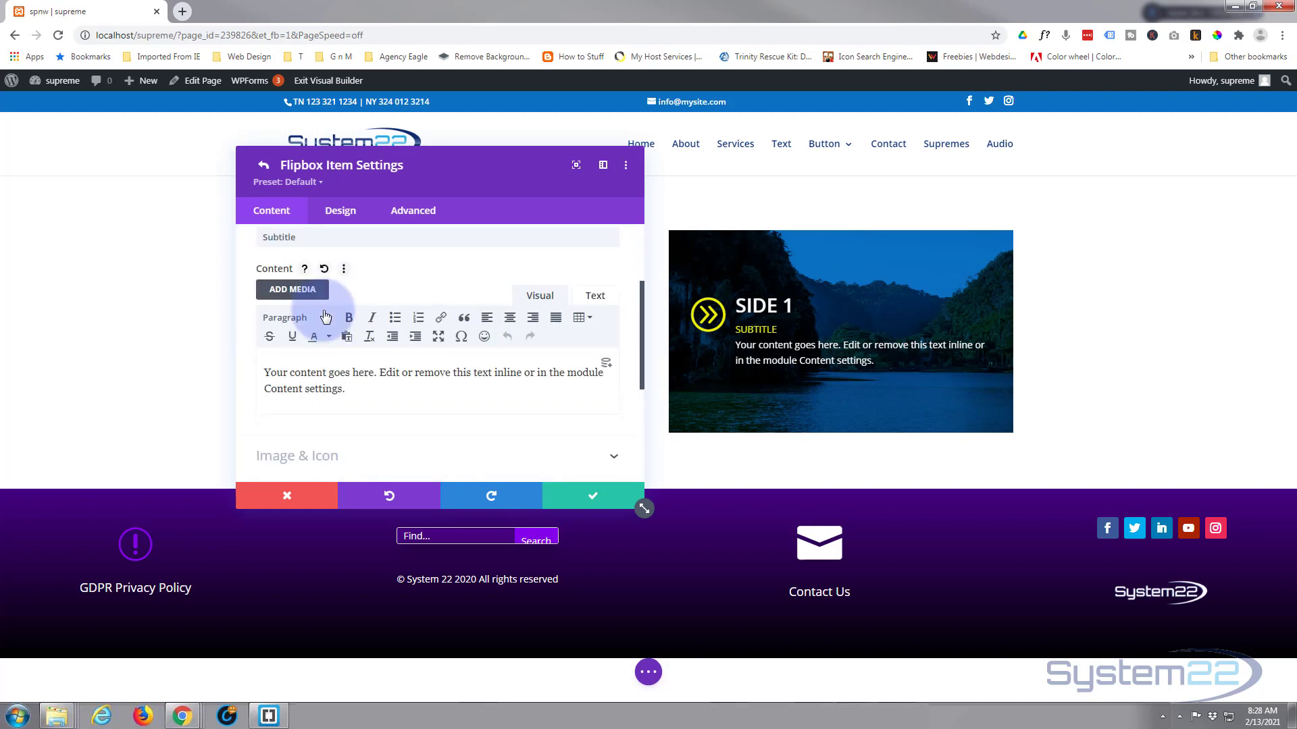
pyautogui.scroll(-2, 326, 316)
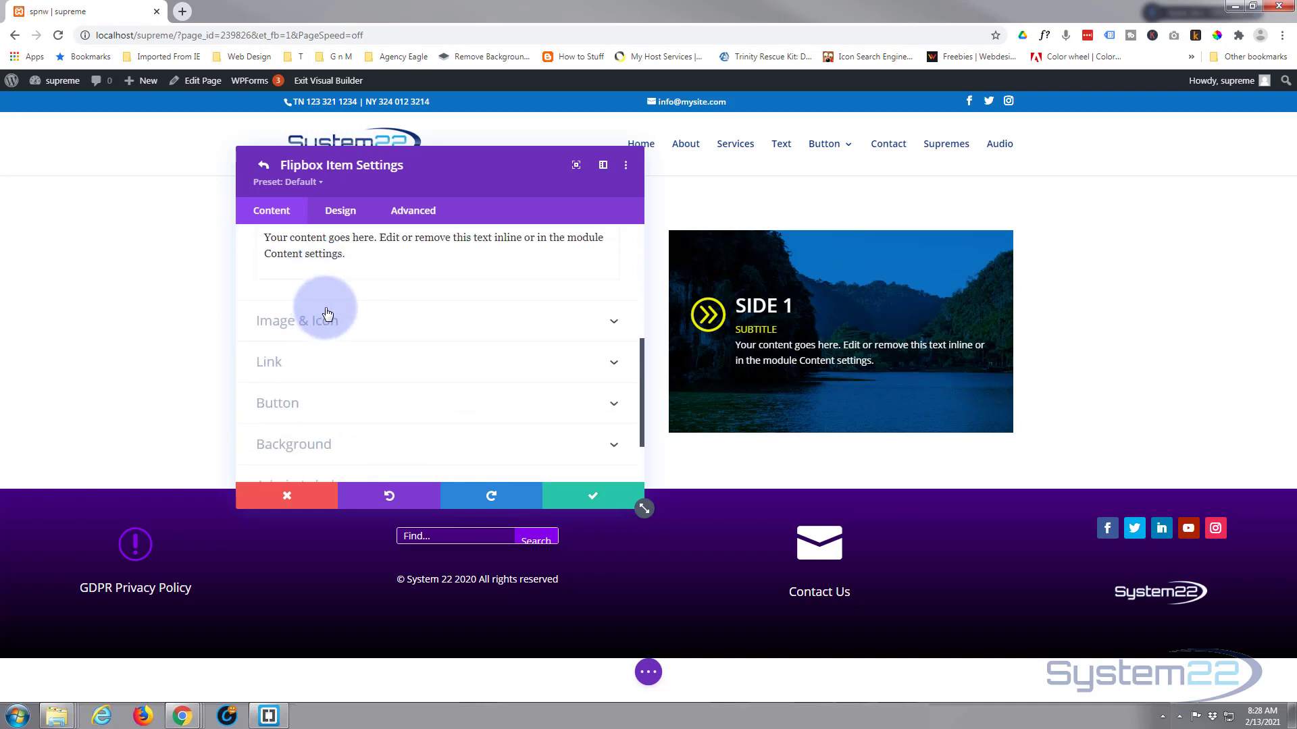
pyautogui.scroll(-1, 326, 314)
pyautogui.click(389, 386)
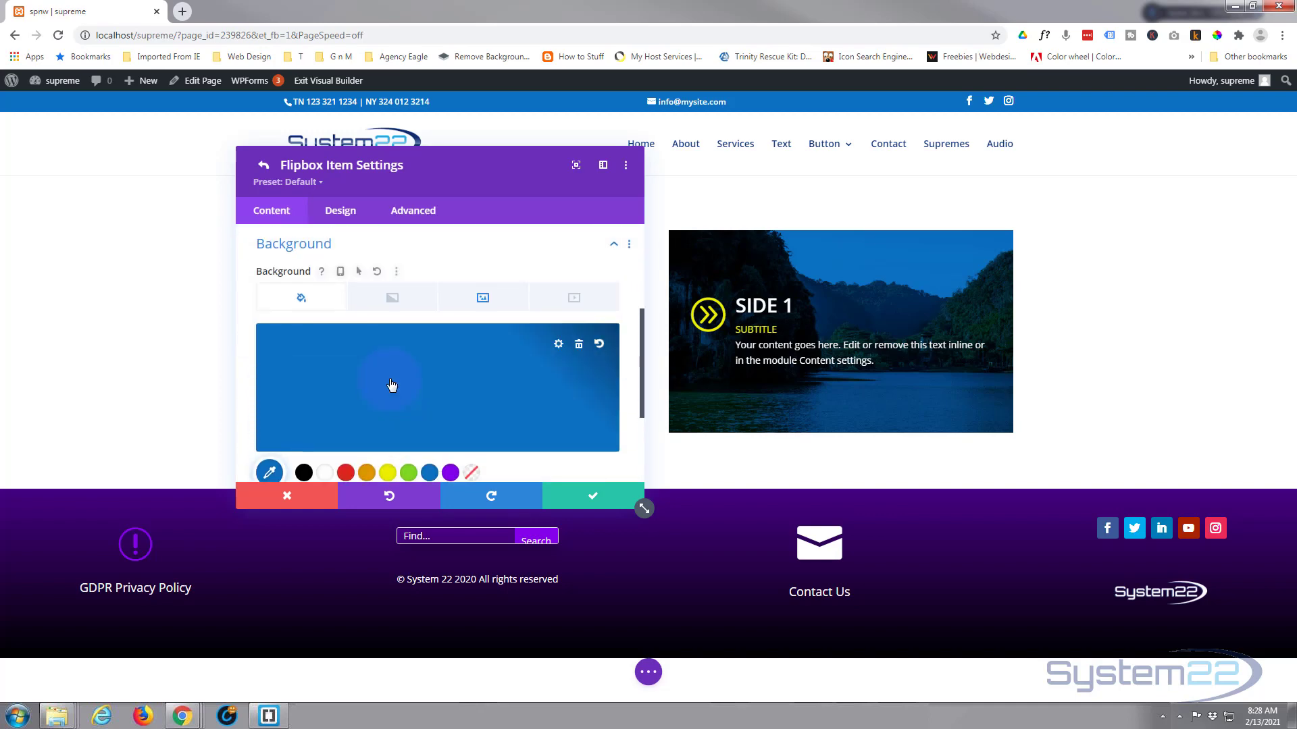
pyautogui.click(579, 344)
# Replace the duplicated item's background image with the pink-lit snowy mountain photo from the media library.
pyautogui.click(483, 301)
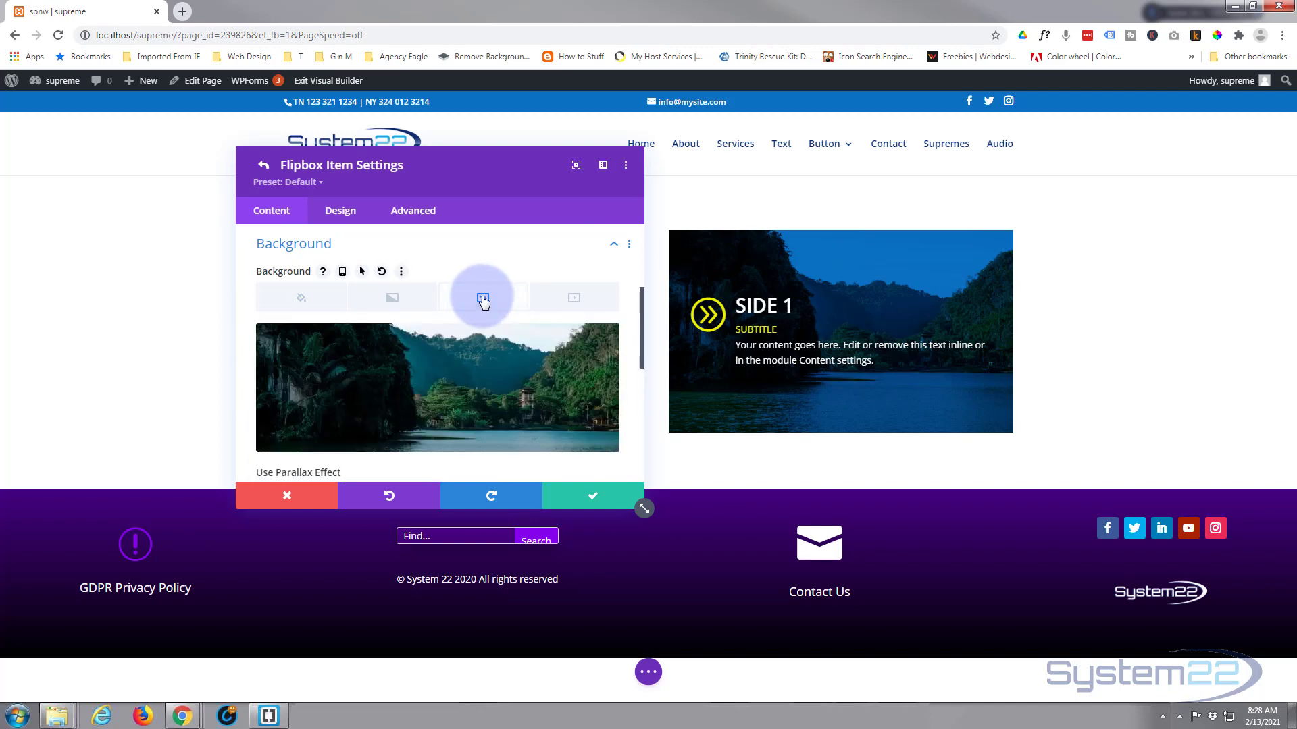
pyautogui.click(483, 368)
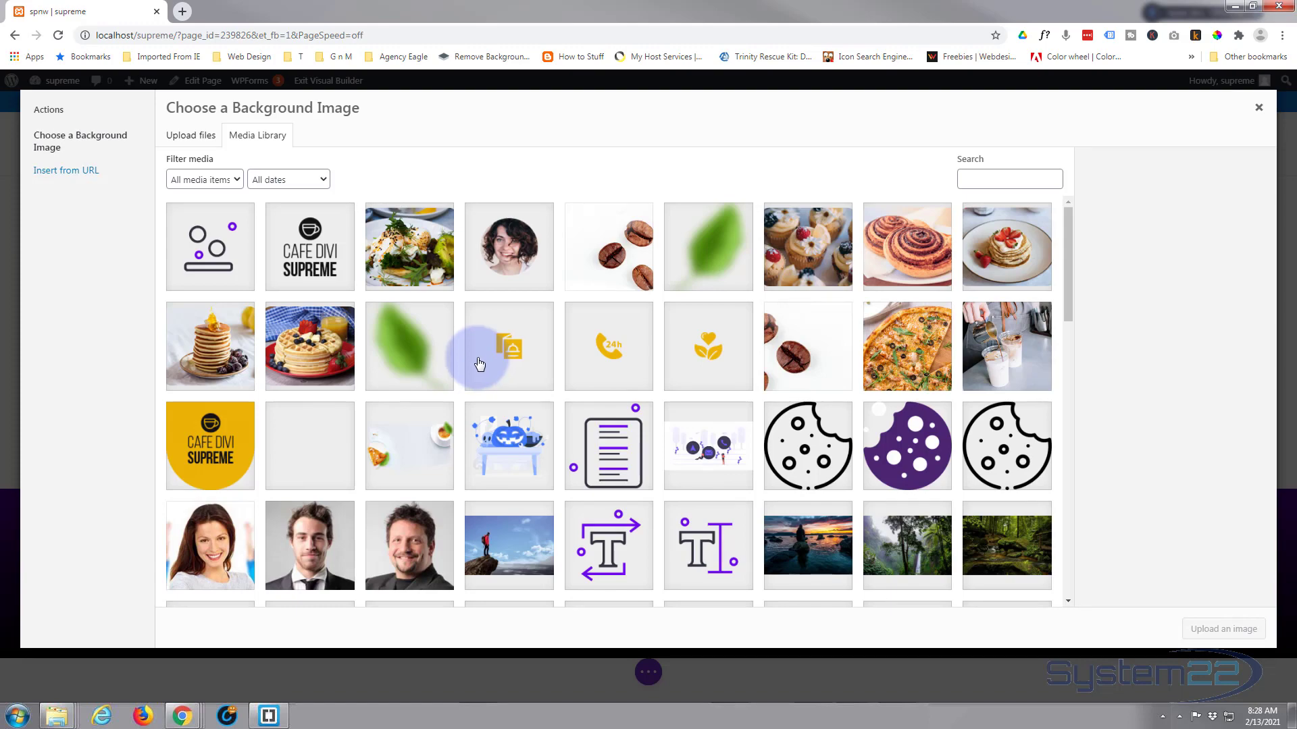
pyautogui.scroll(-3, 579, 368)
pyautogui.scroll(-1, 577, 368)
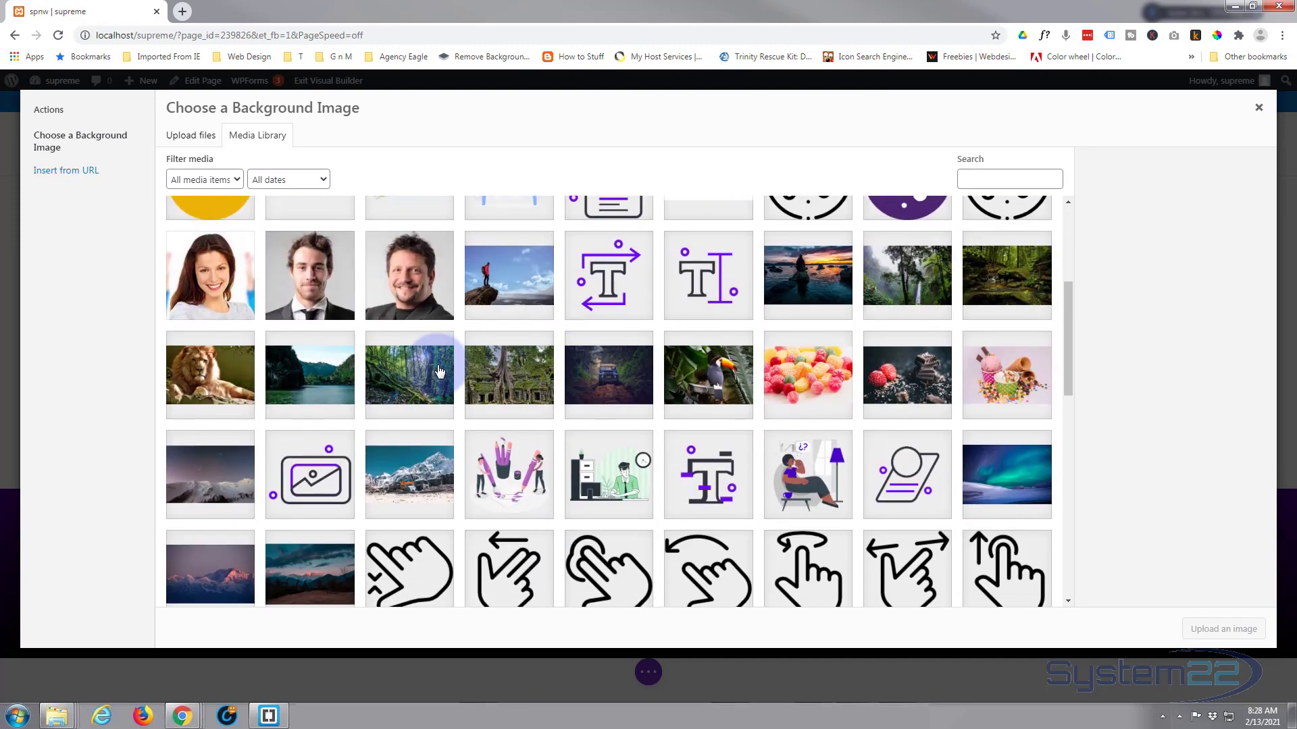
pyautogui.click(616, 377)
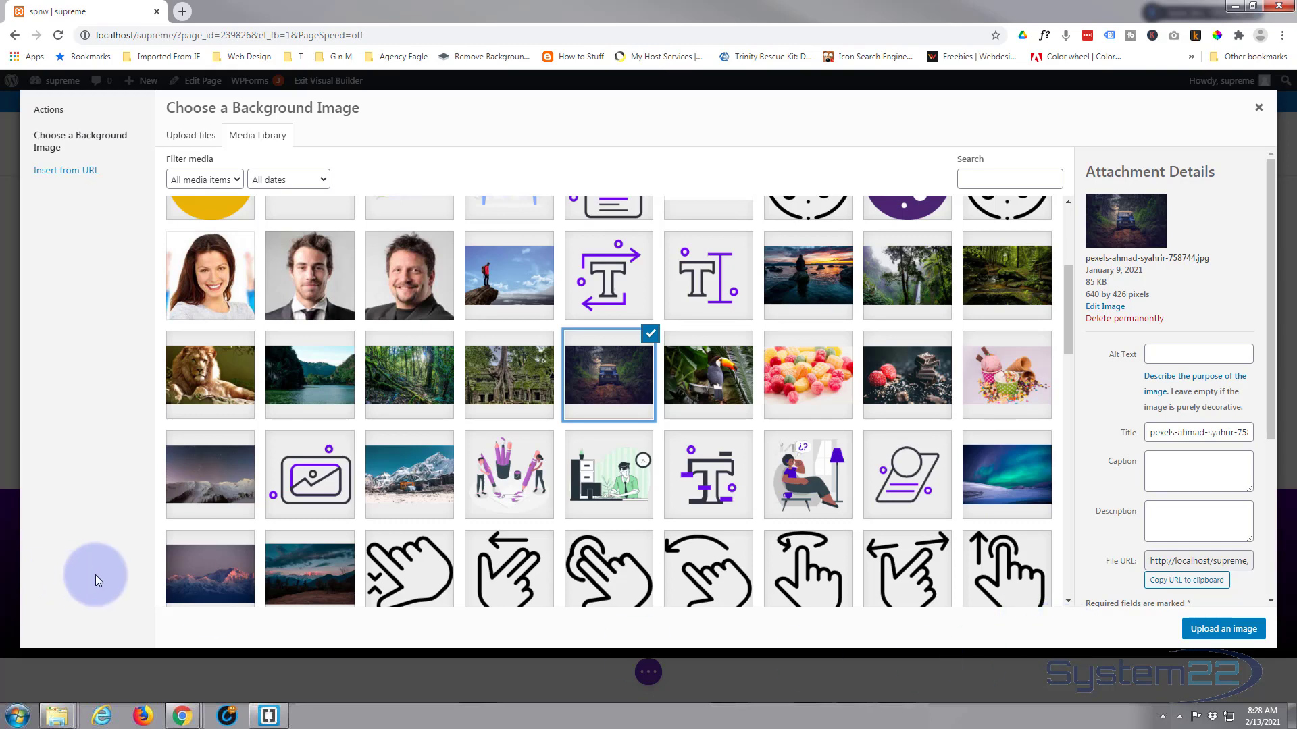
pyautogui.click(223, 575)
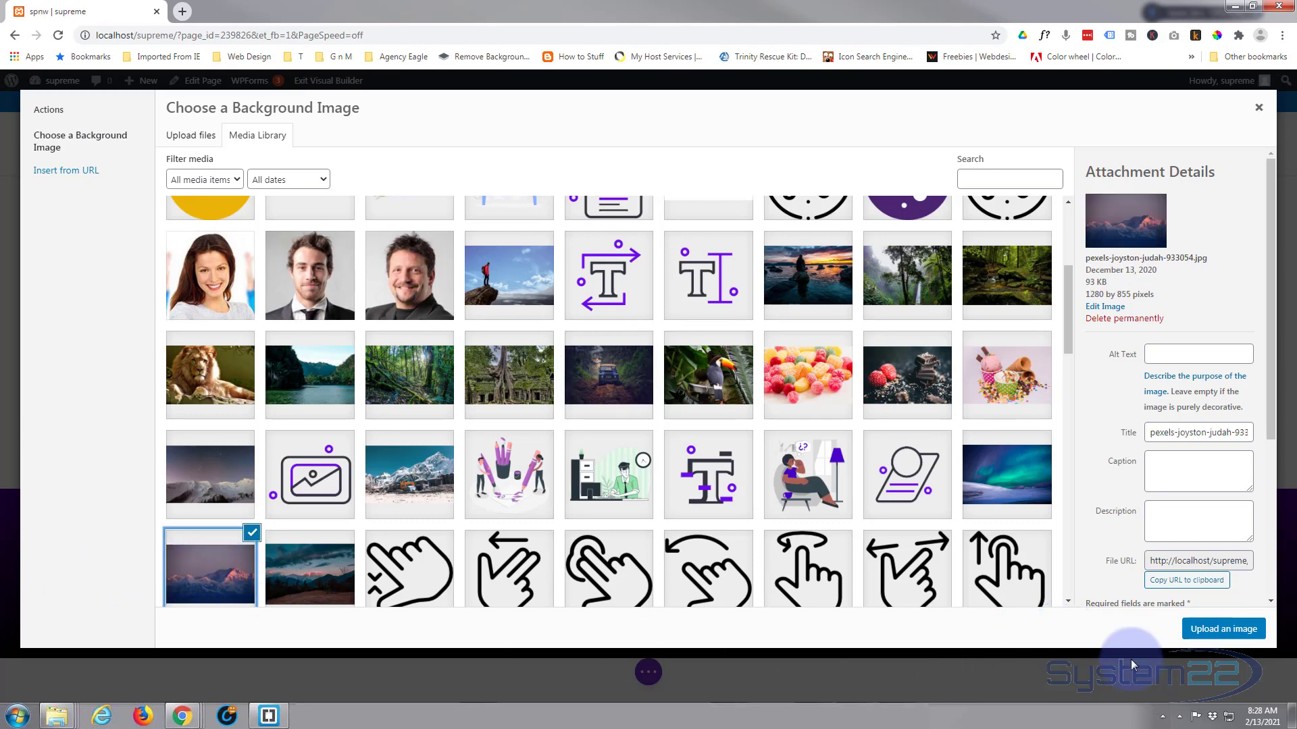
pyautogui.click(1212, 629)
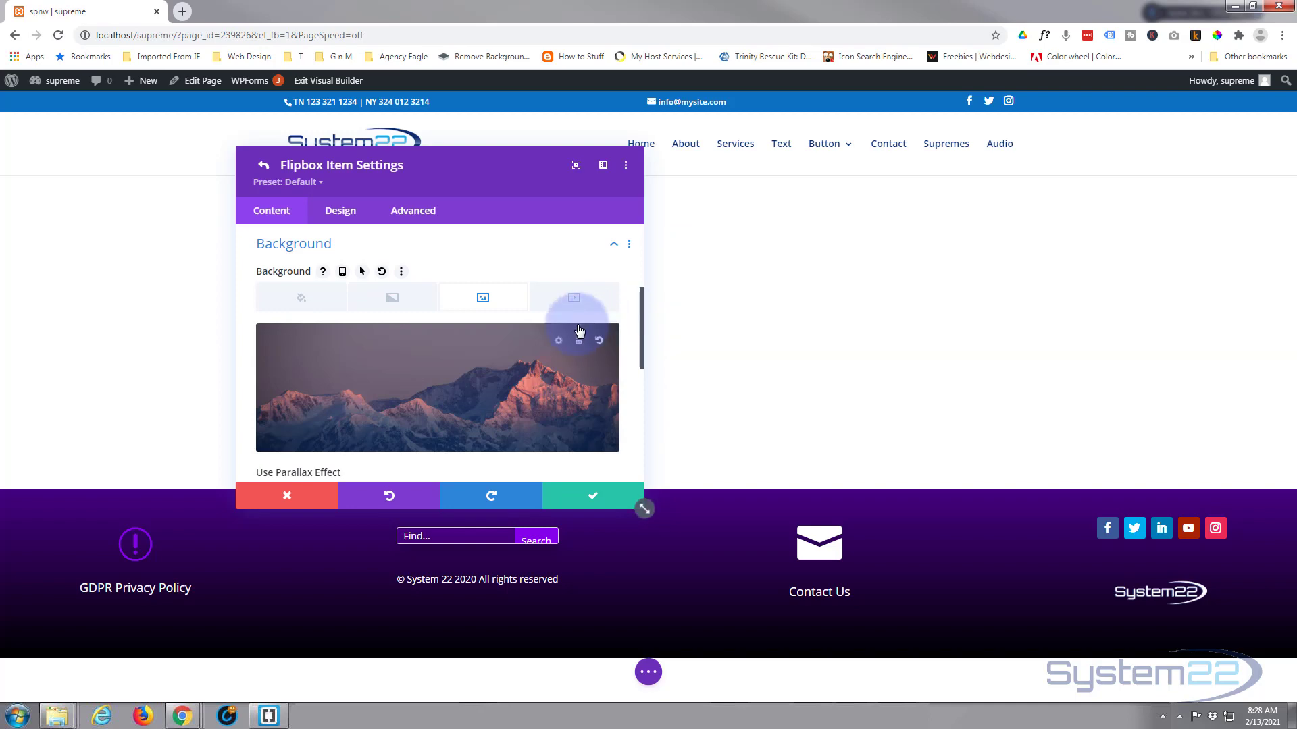
pyautogui.moveTo(552, 334)
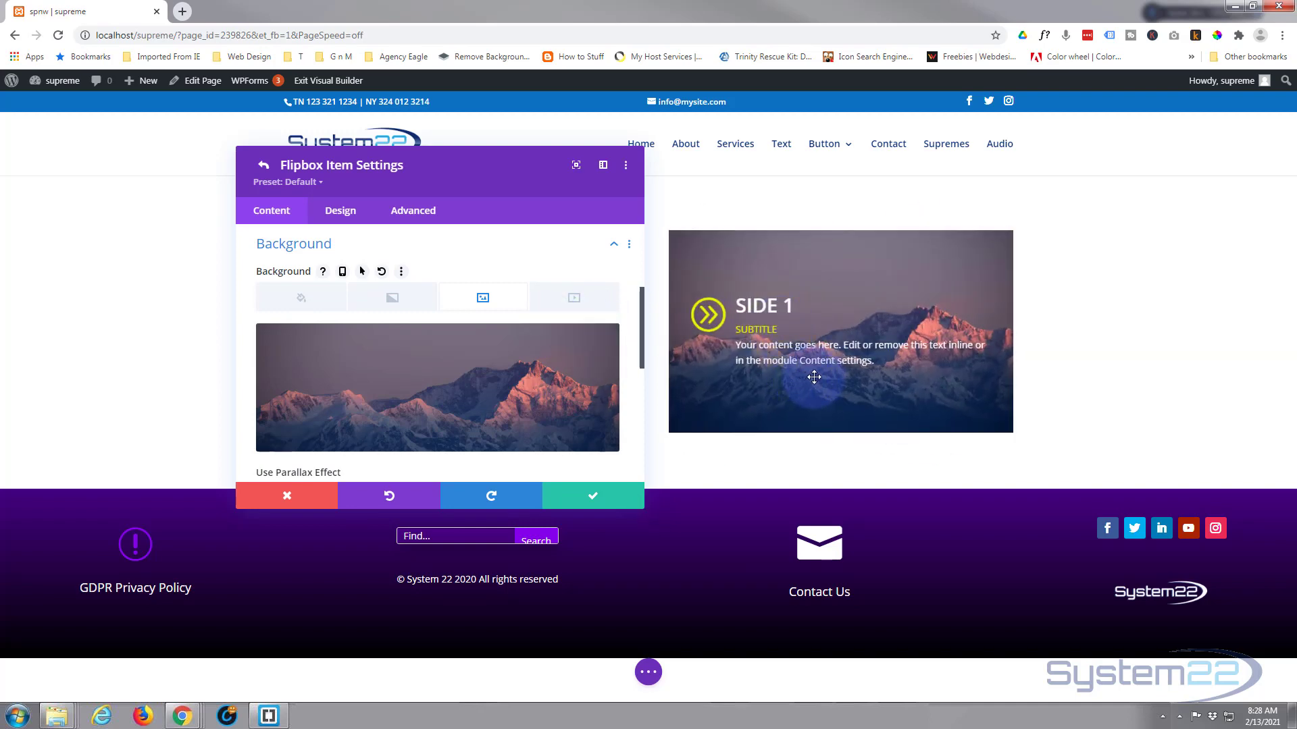
# Add a button to the duplicated item with the text "Learn More" and the URL "#".
pyautogui.scroll(1, 391, 263)
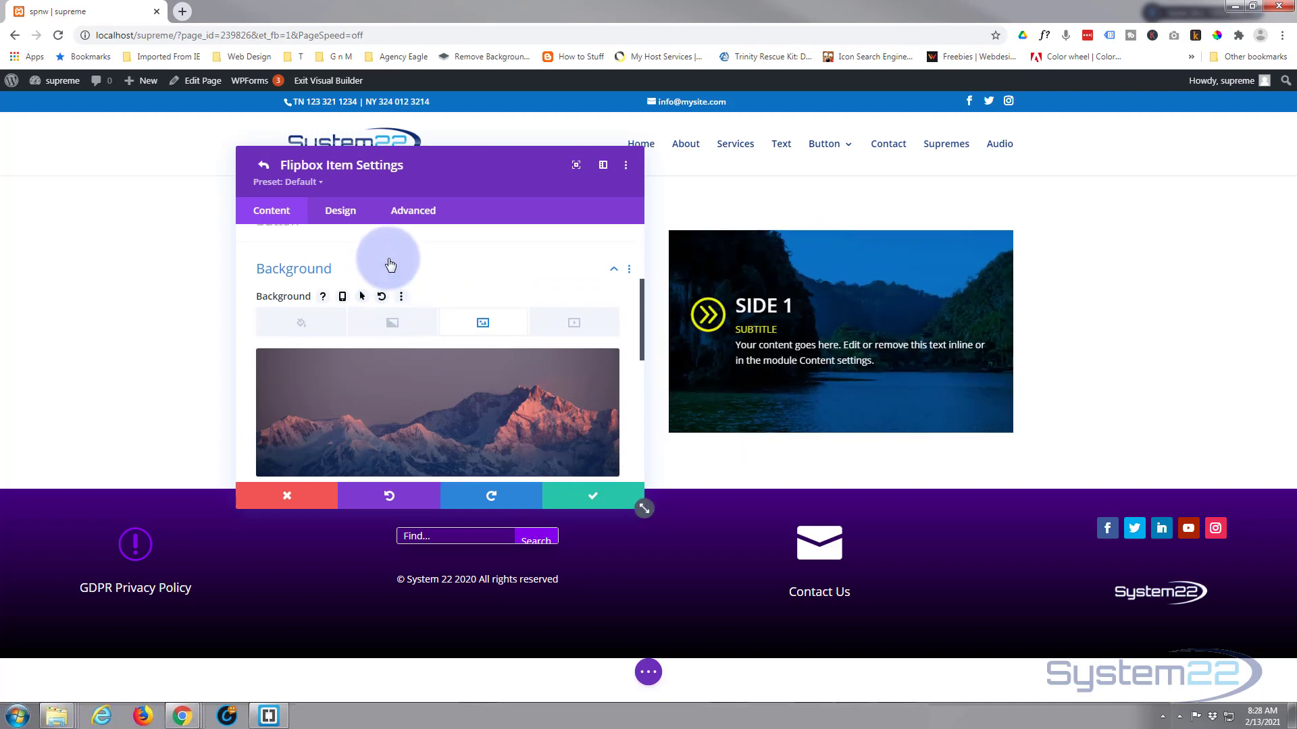
pyautogui.scroll(4, 391, 263)
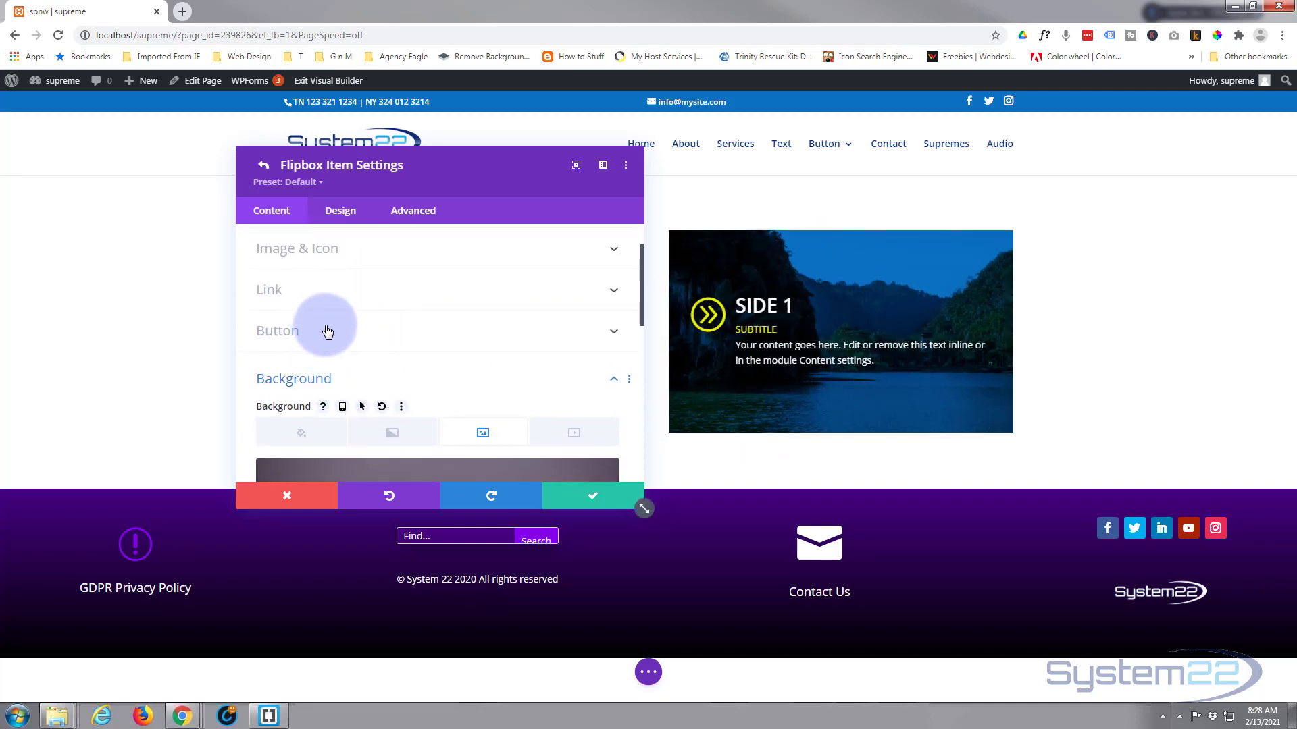
pyautogui.click(328, 331)
pyautogui.click(294, 291)
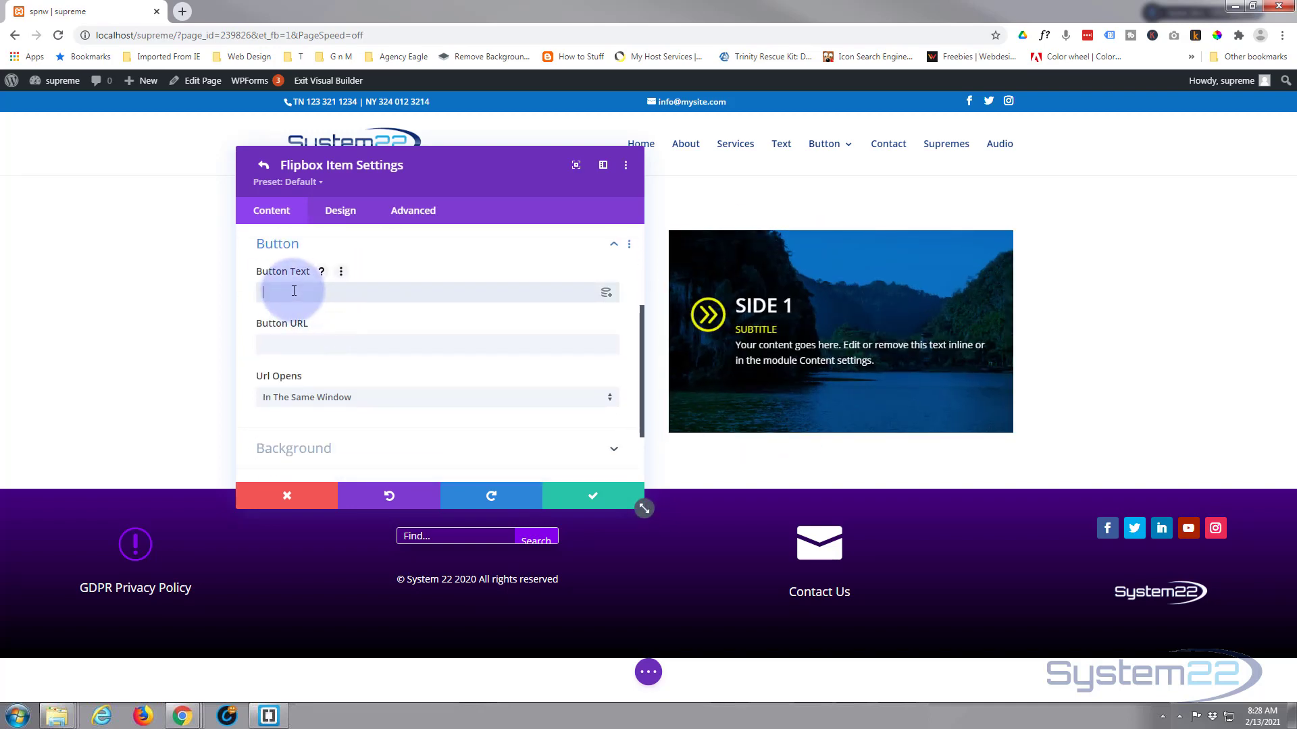
pyautogui.write('Learn More')
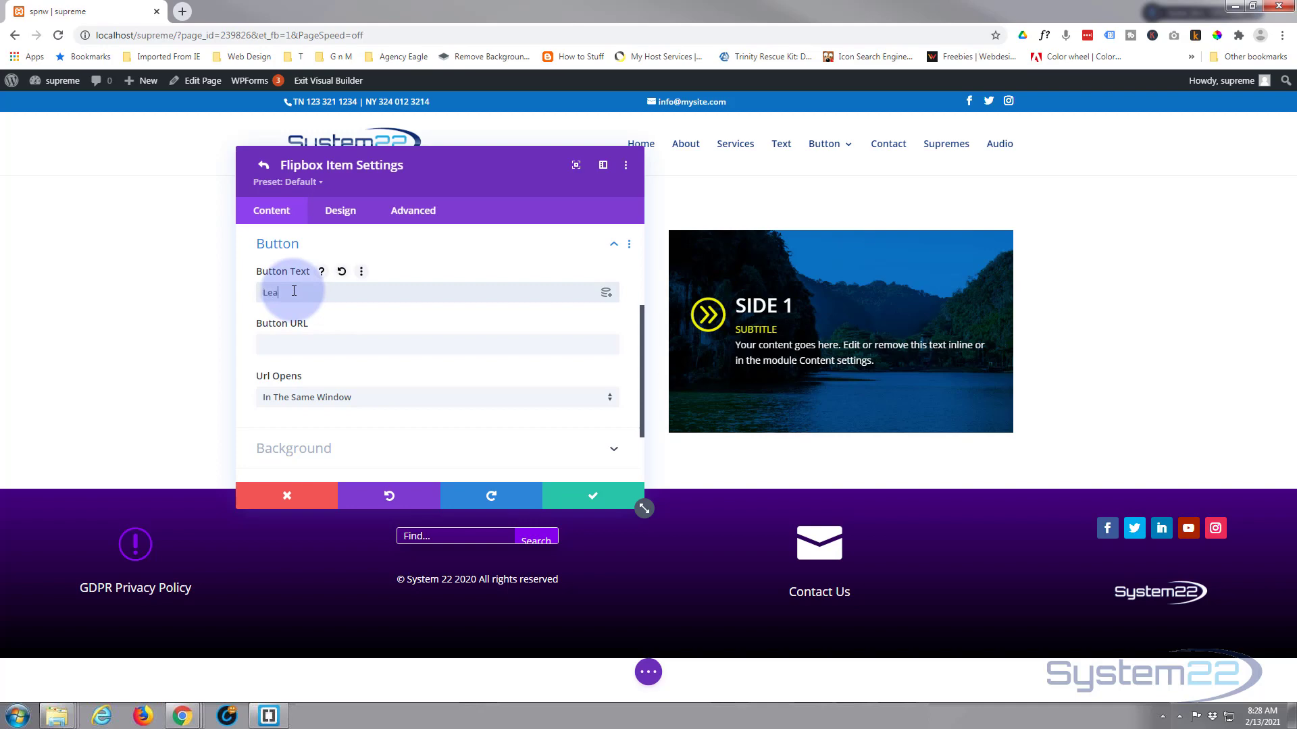
pyautogui.click(296, 342)
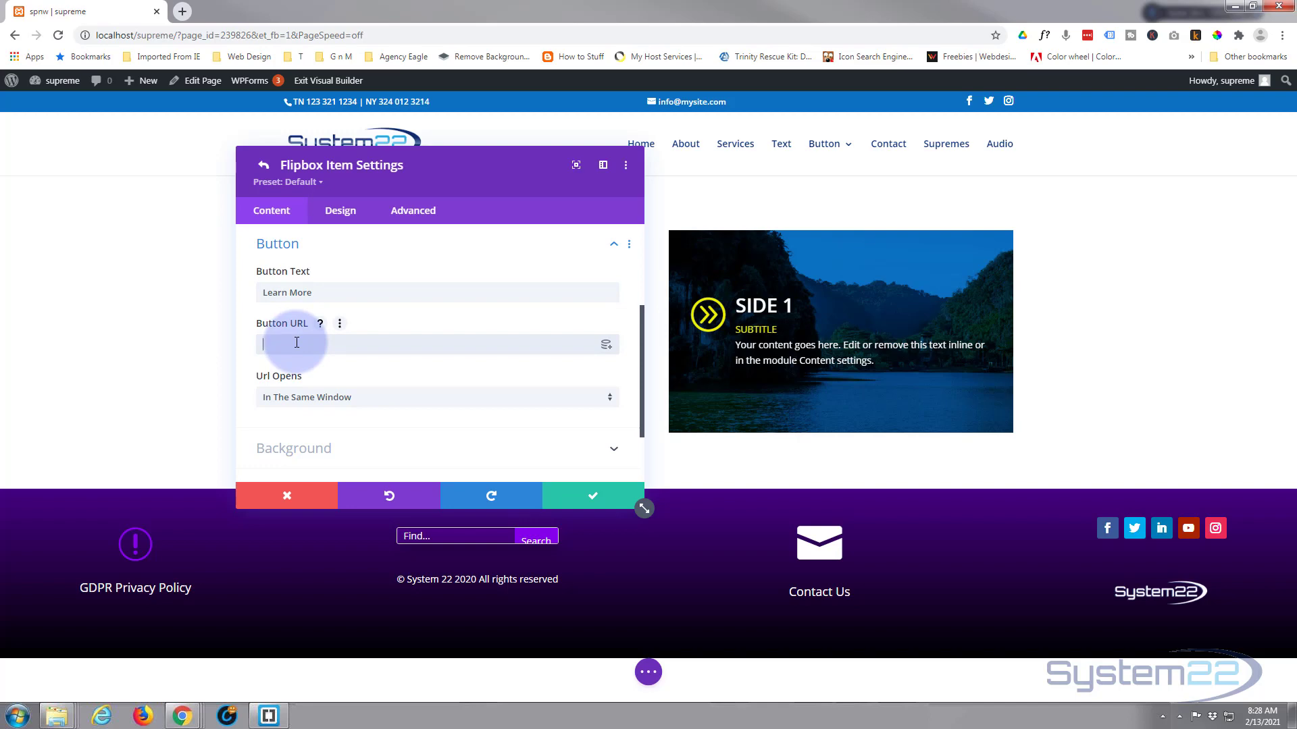
pyautogui.write('#')
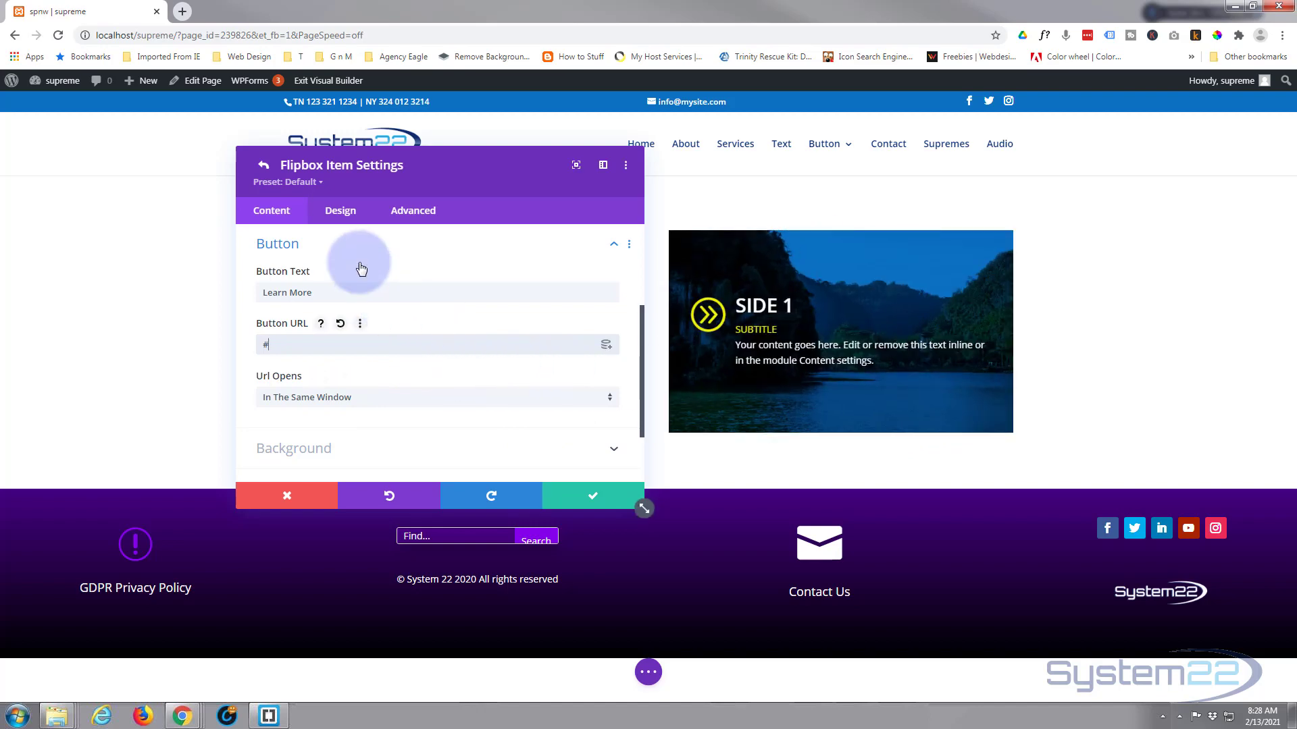
# Enable custom styles for the duplicated item's button in its design settings.
pyautogui.click(341, 214)
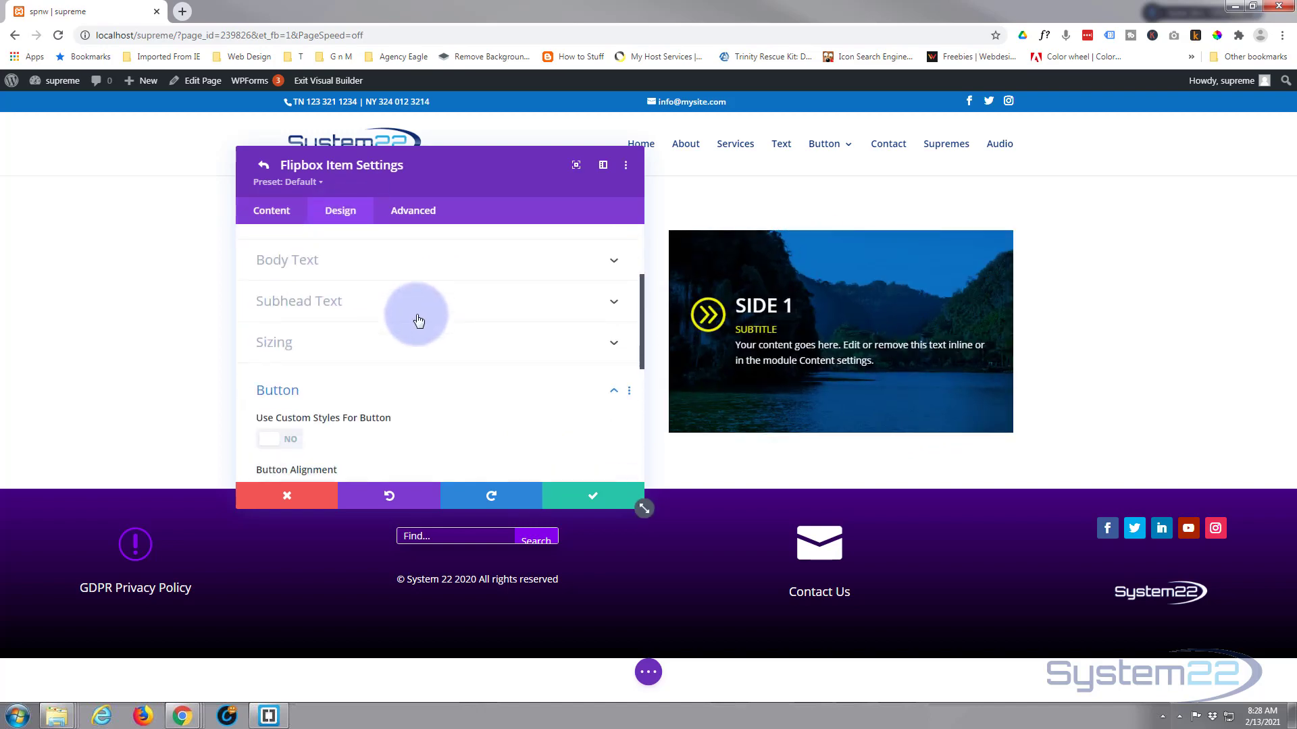
pyautogui.scroll(-2, 419, 321)
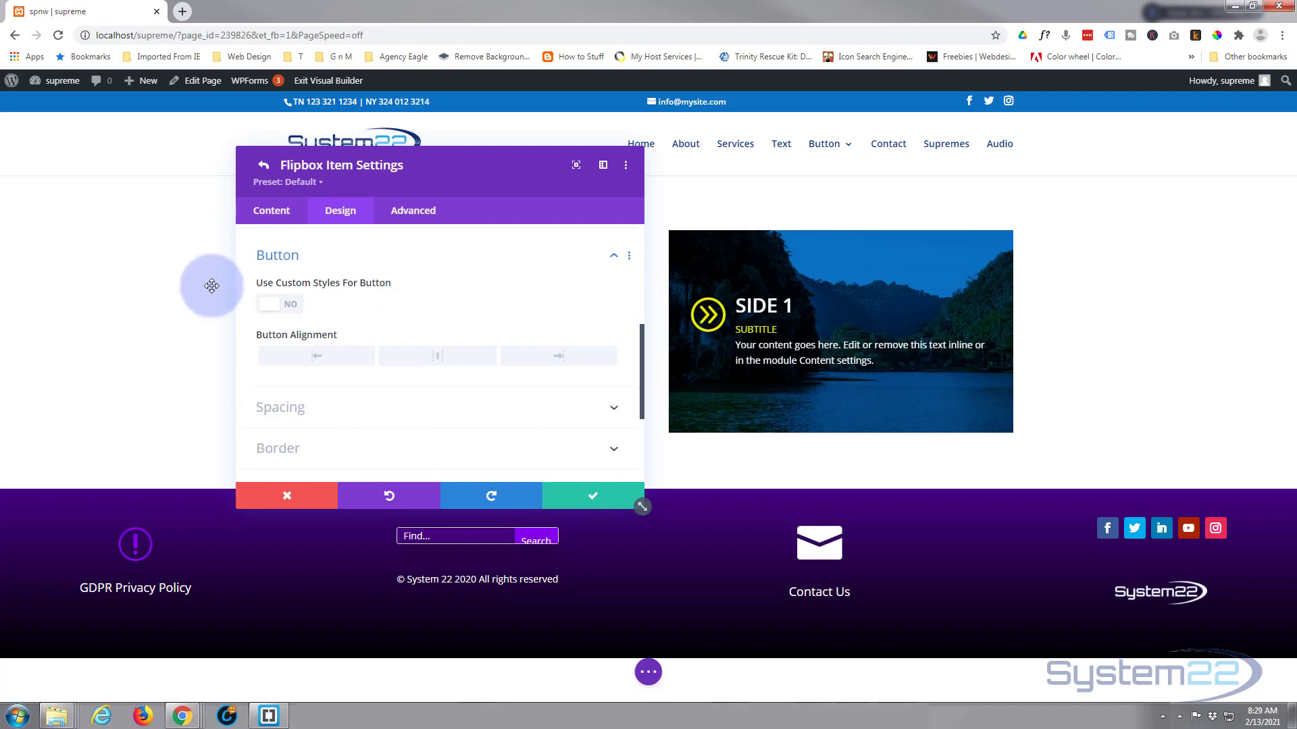
pyautogui.click(292, 310)
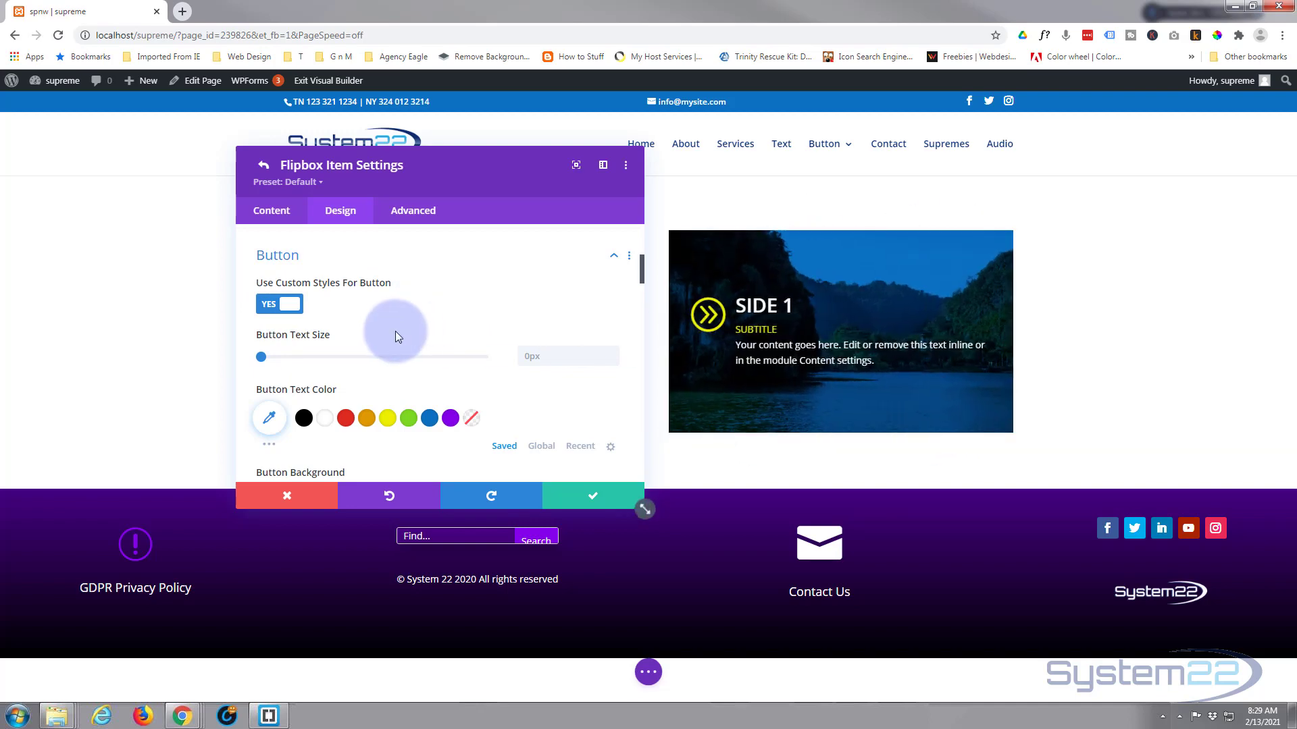
# Save the duplicated item's settings and apply the bottom-edge box shadow preset to the whole Supreme Flipbox module.
pyautogui.scroll(1, 399, 324)
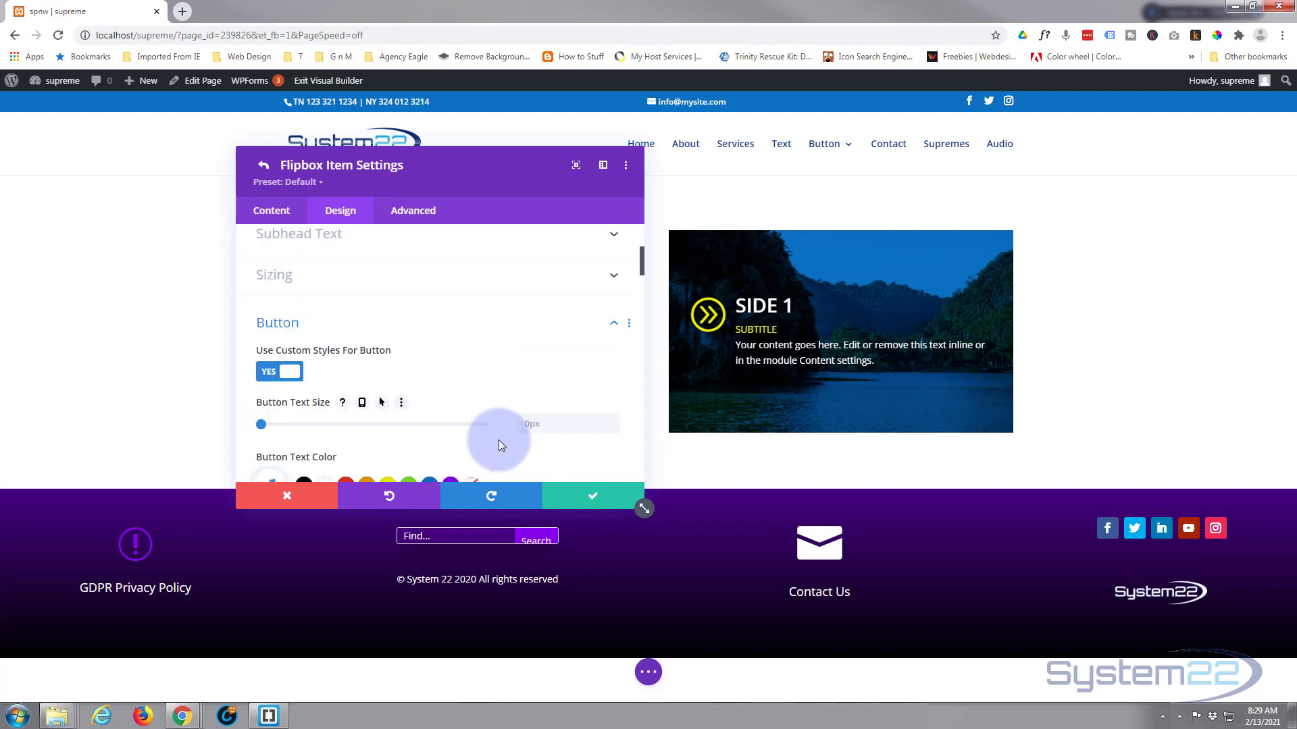
pyautogui.click(583, 502)
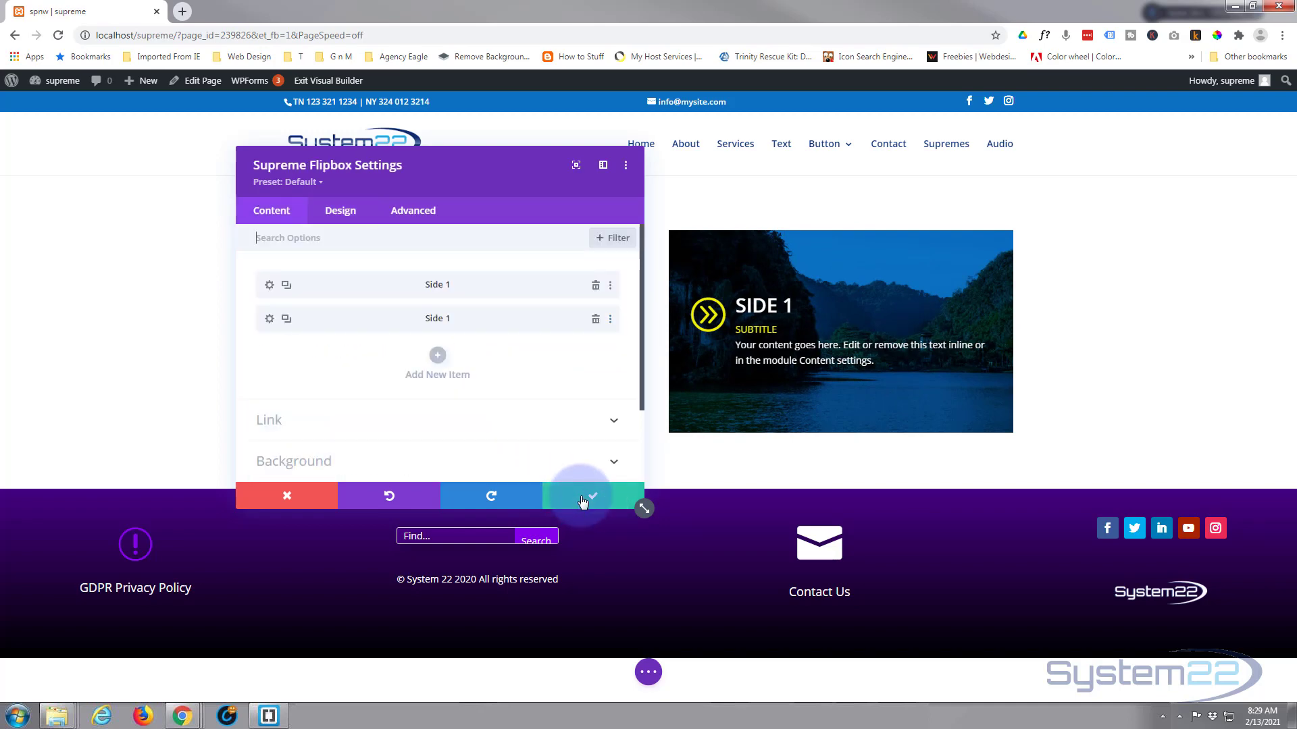
pyautogui.scroll(-1, 362, 291)
pyautogui.scroll(-1, 362, 290)
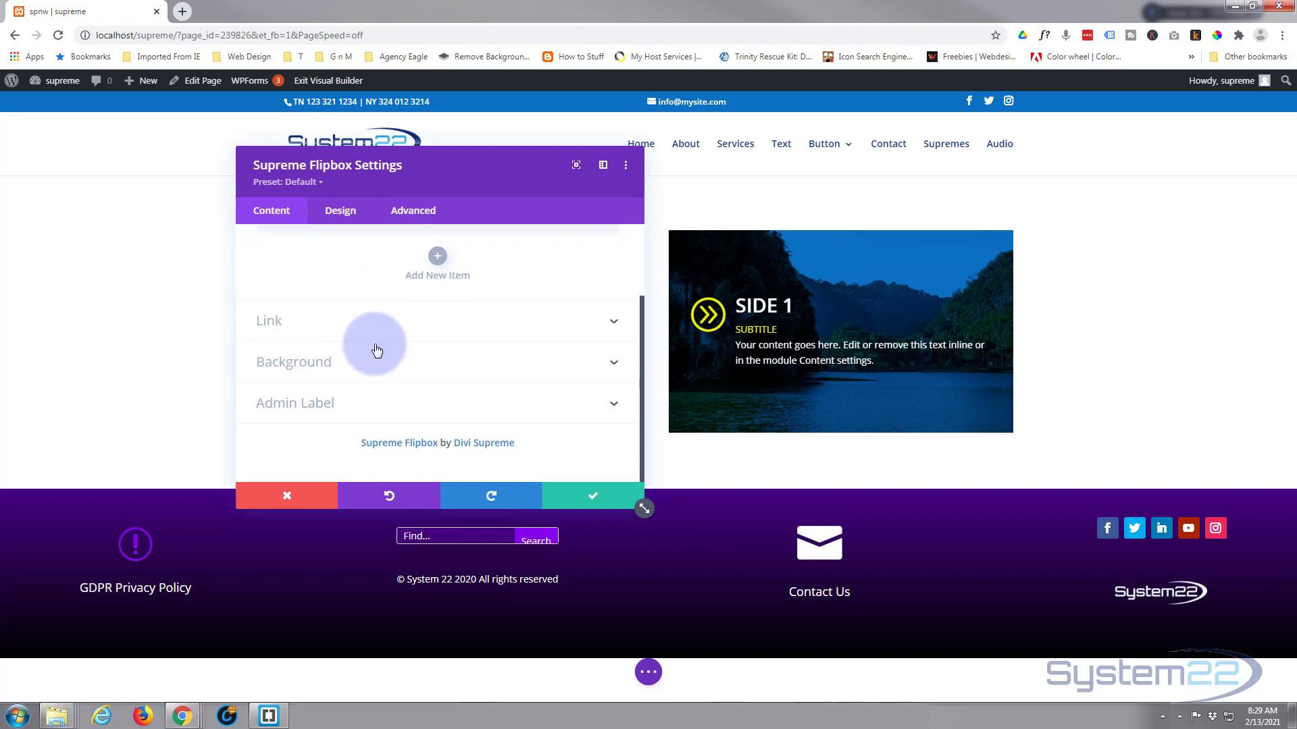
pyautogui.scroll(1, 374, 348)
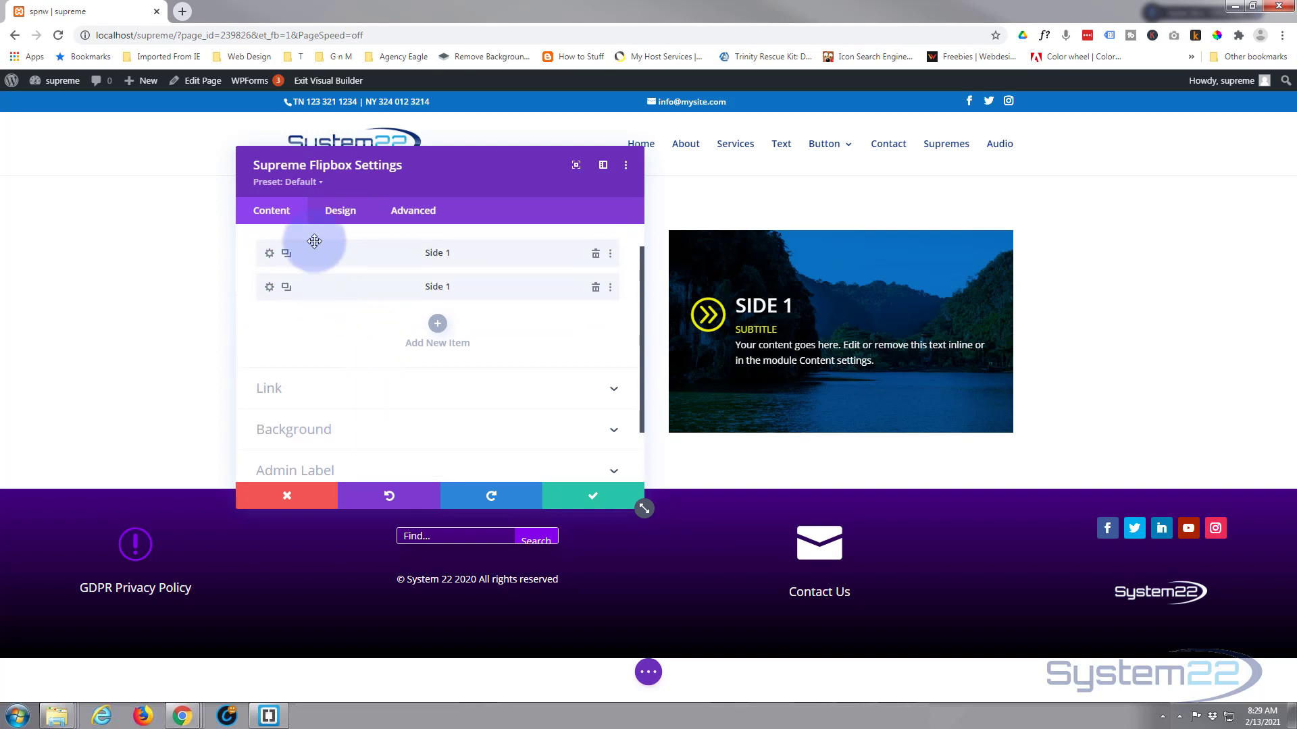
pyautogui.click(341, 214)
pyautogui.click(420, 325)
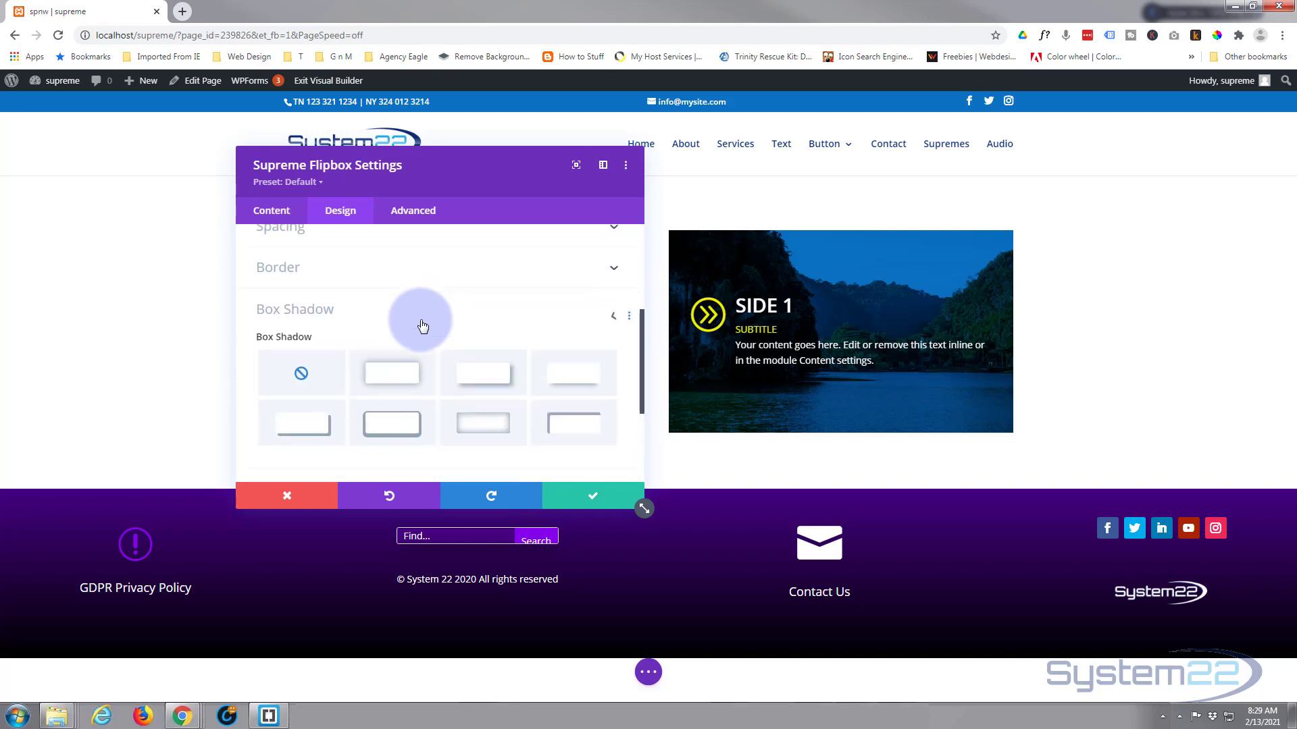
pyautogui.click(571, 320)
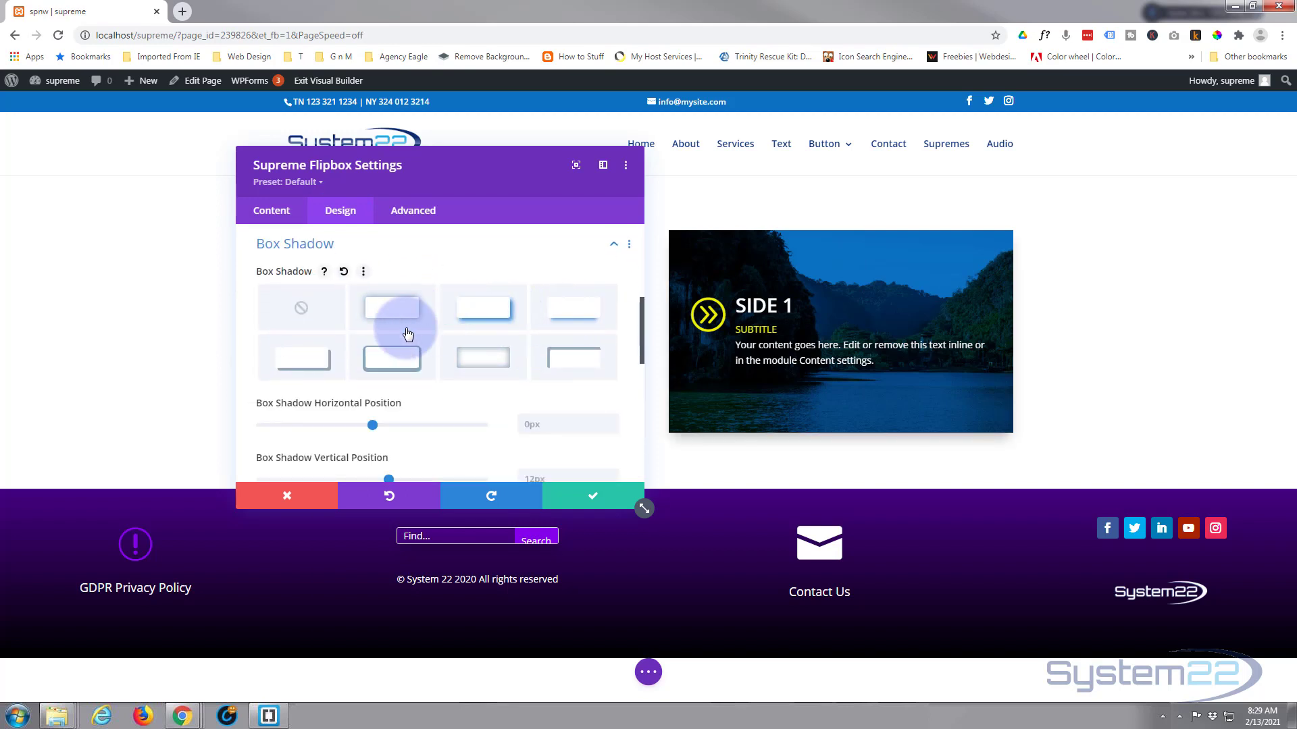
# Examine the animation trigger and flip effect choices in the flipbox module's design settings.
pyautogui.scroll(-6, 405, 333)
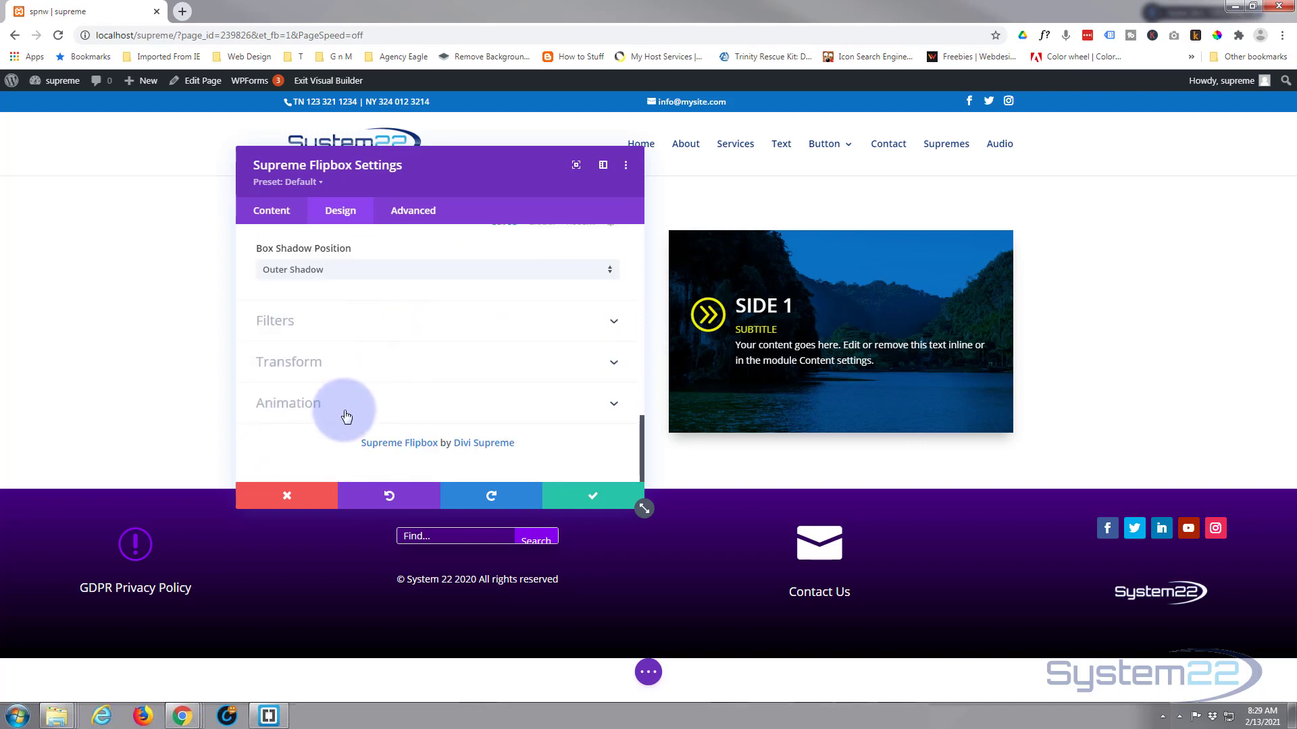
pyautogui.click(366, 404)
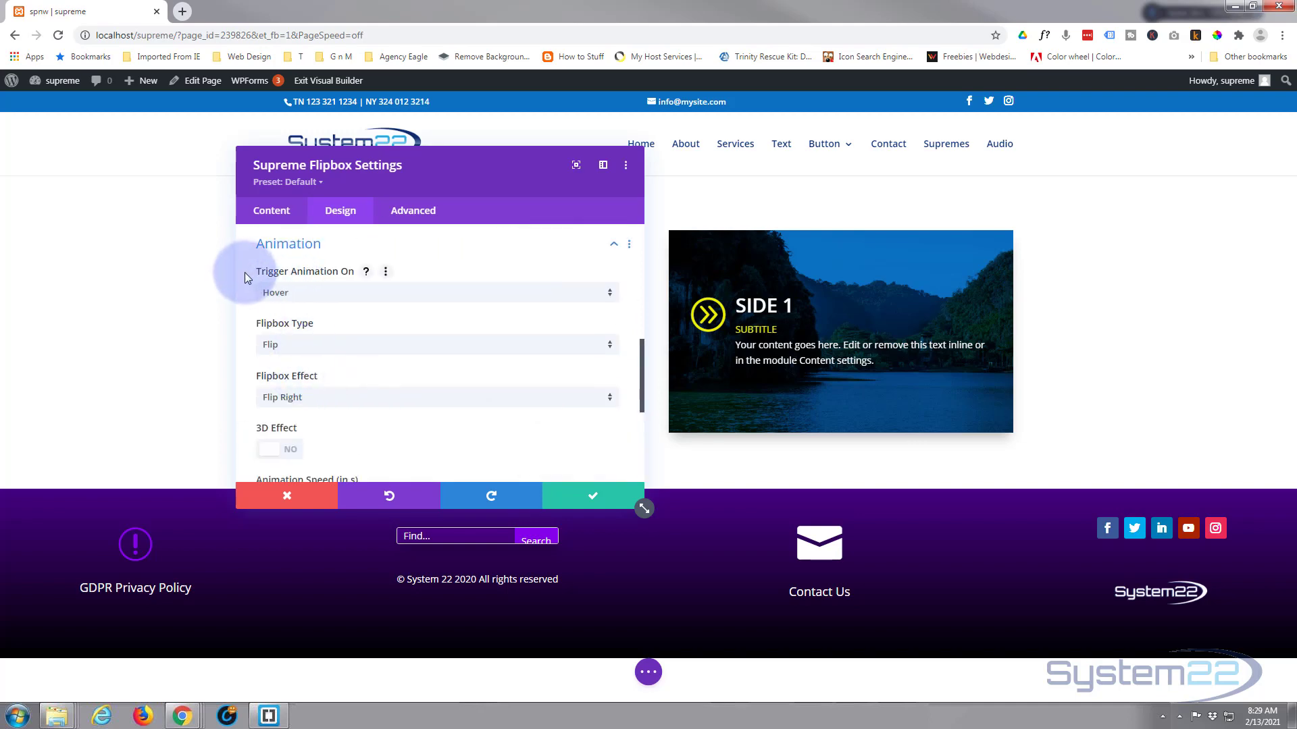
pyautogui.click(334, 298)
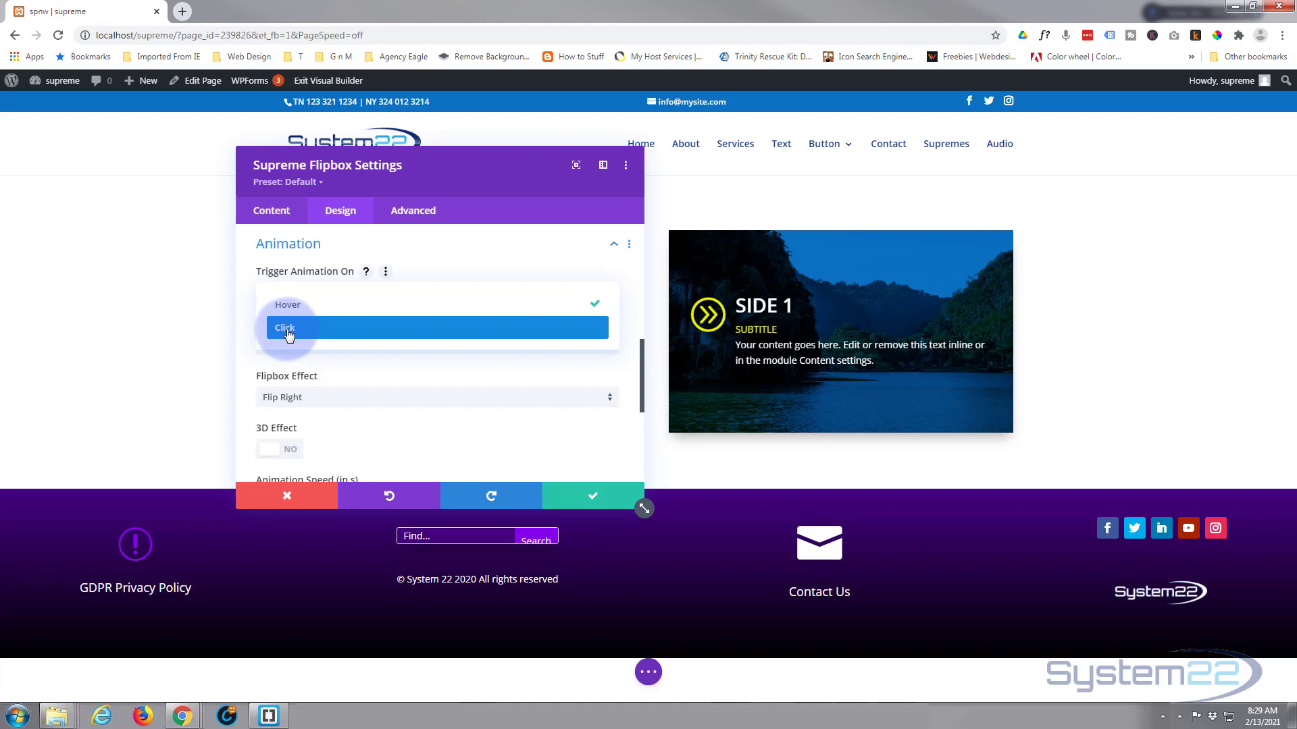
pyautogui.click(307, 306)
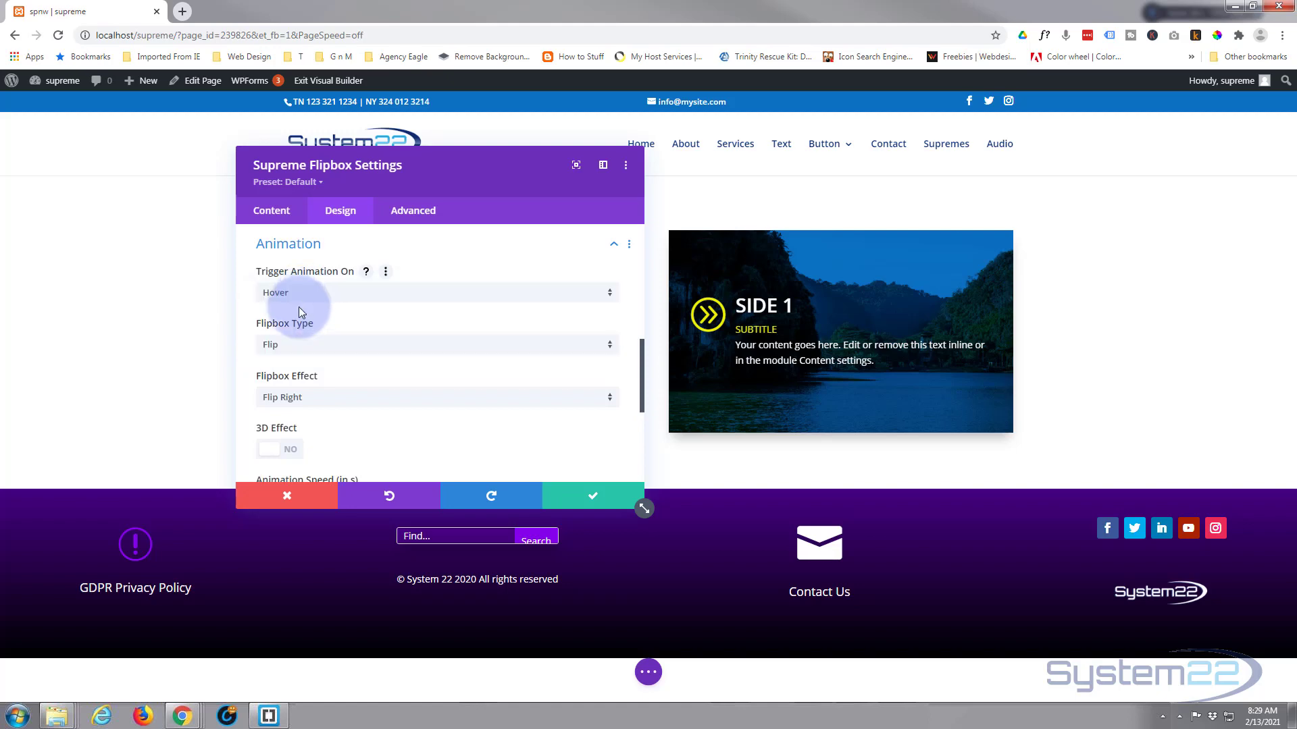
pyautogui.scroll(-2, 402, 351)
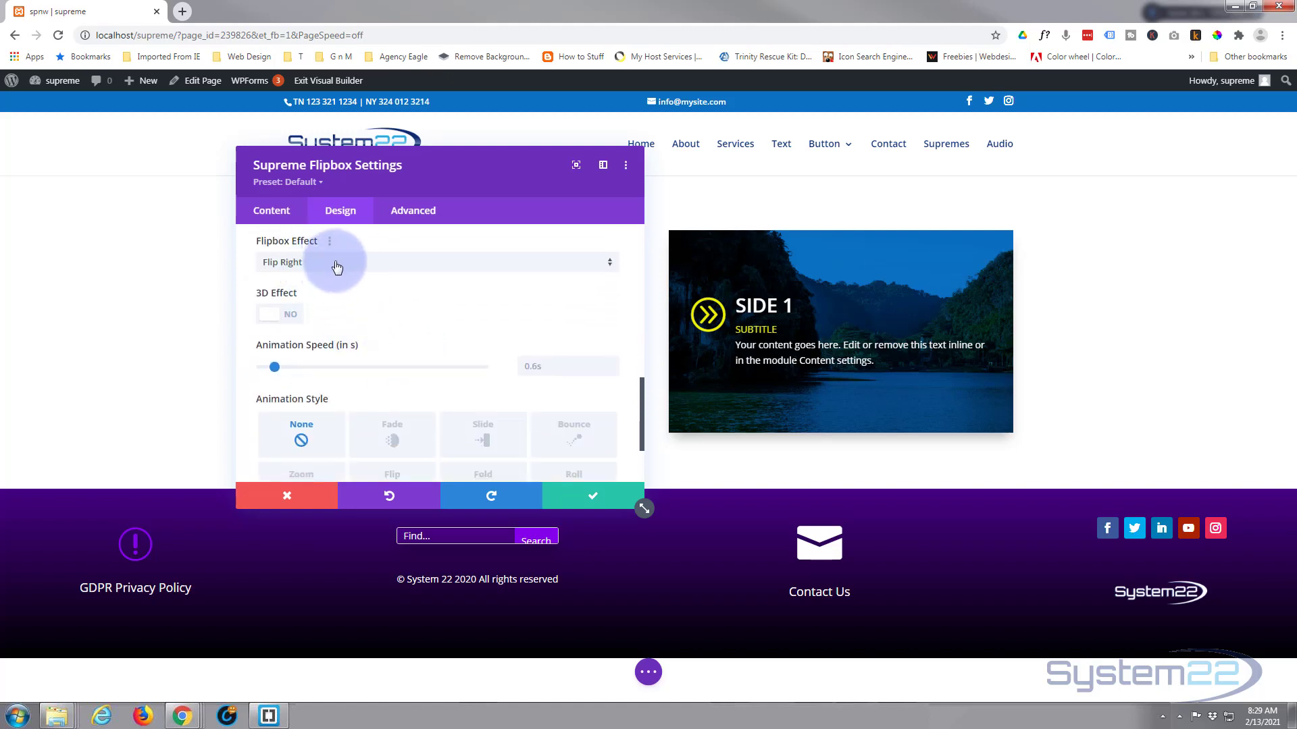
pyautogui.click(365, 263)
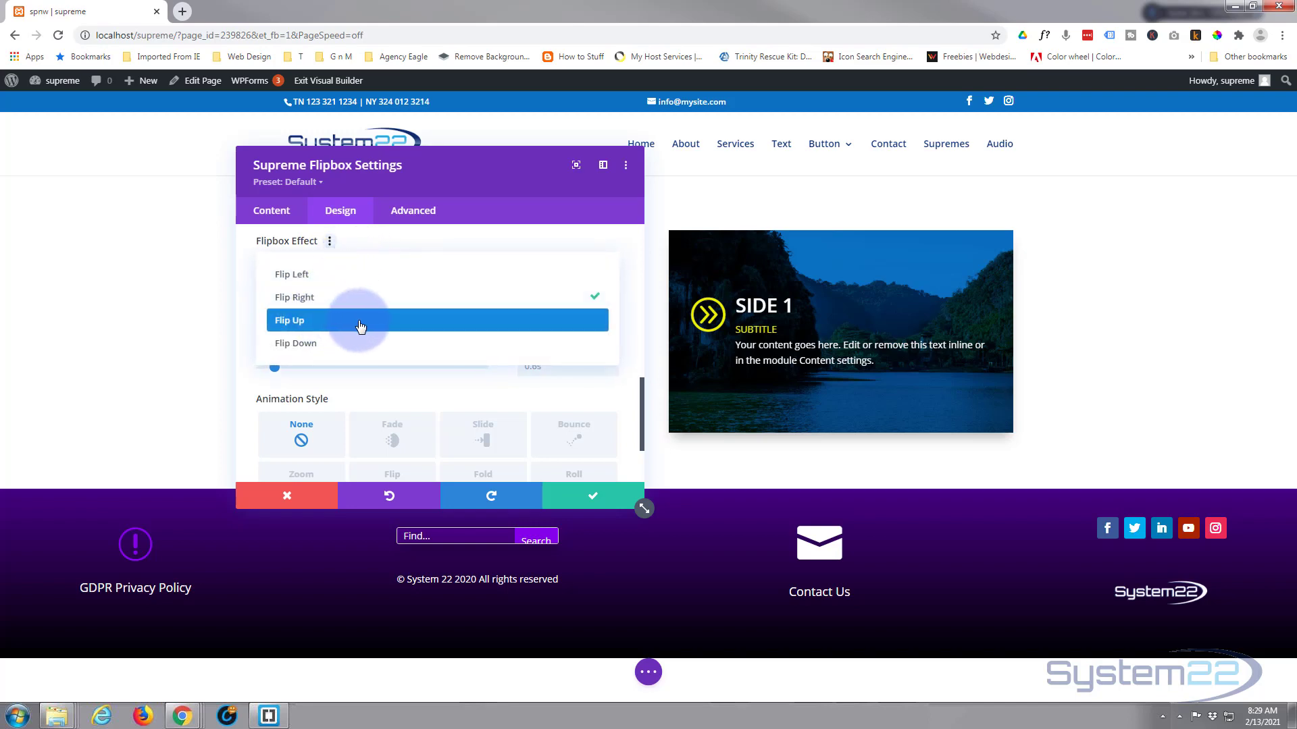
pyautogui.click(248, 292)
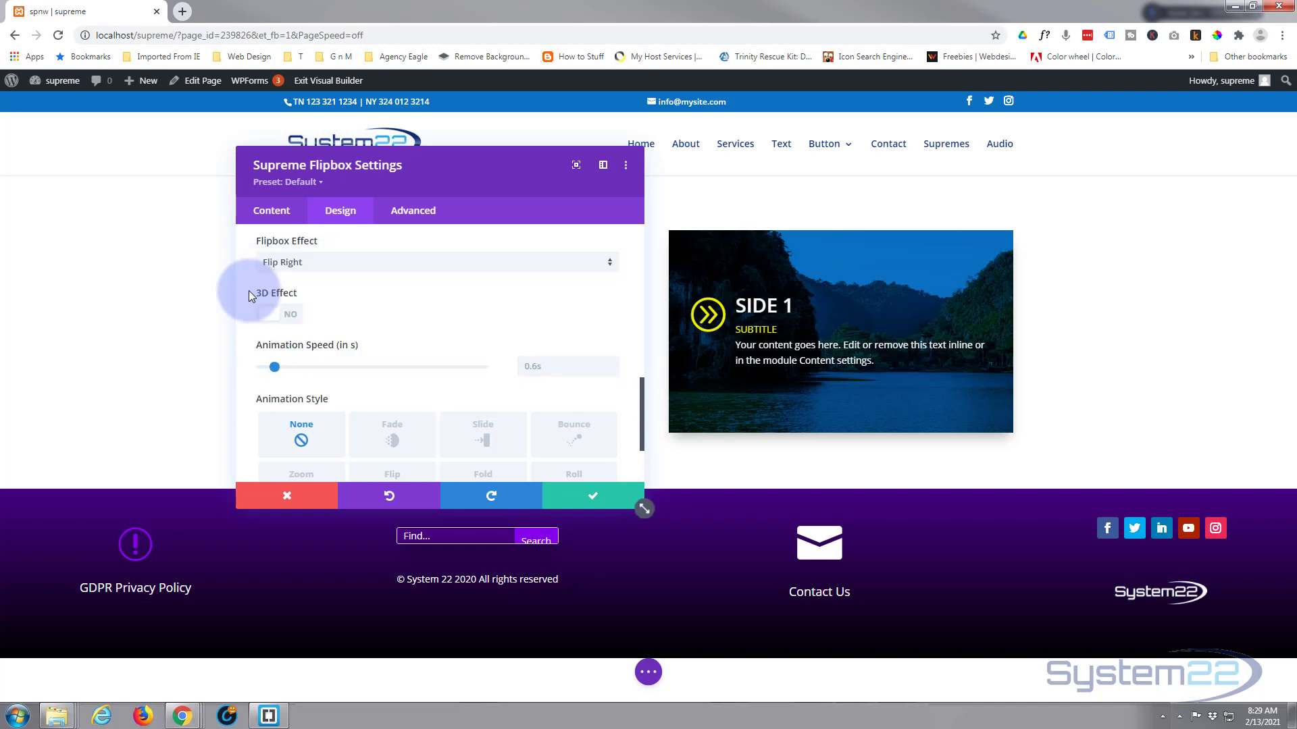
# Set the flipbox type to Slide with the Slide Right effect and a 1s animation speed, and save the module settings.
pyautogui.scroll(1, 432, 319)
pyautogui.scroll(1, 433, 320)
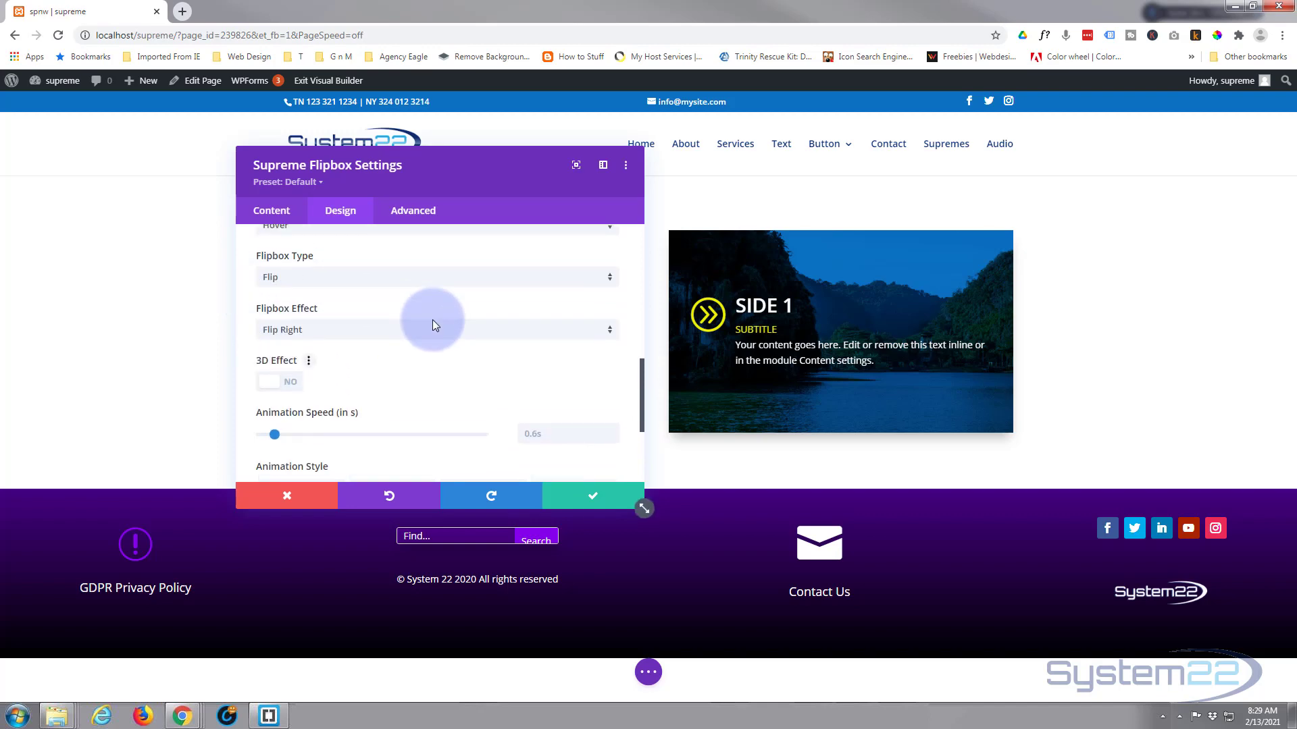
pyautogui.click(363, 283)
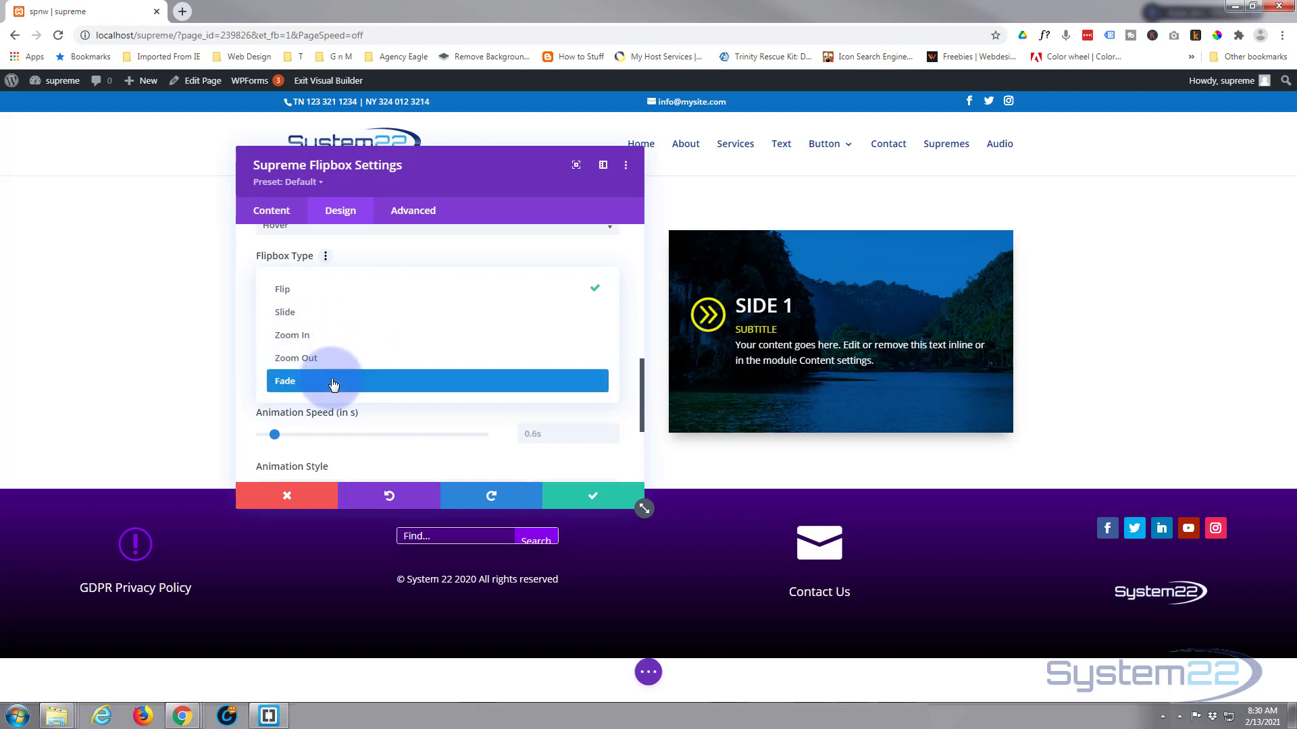
pyautogui.click(305, 314)
pyautogui.click(404, 337)
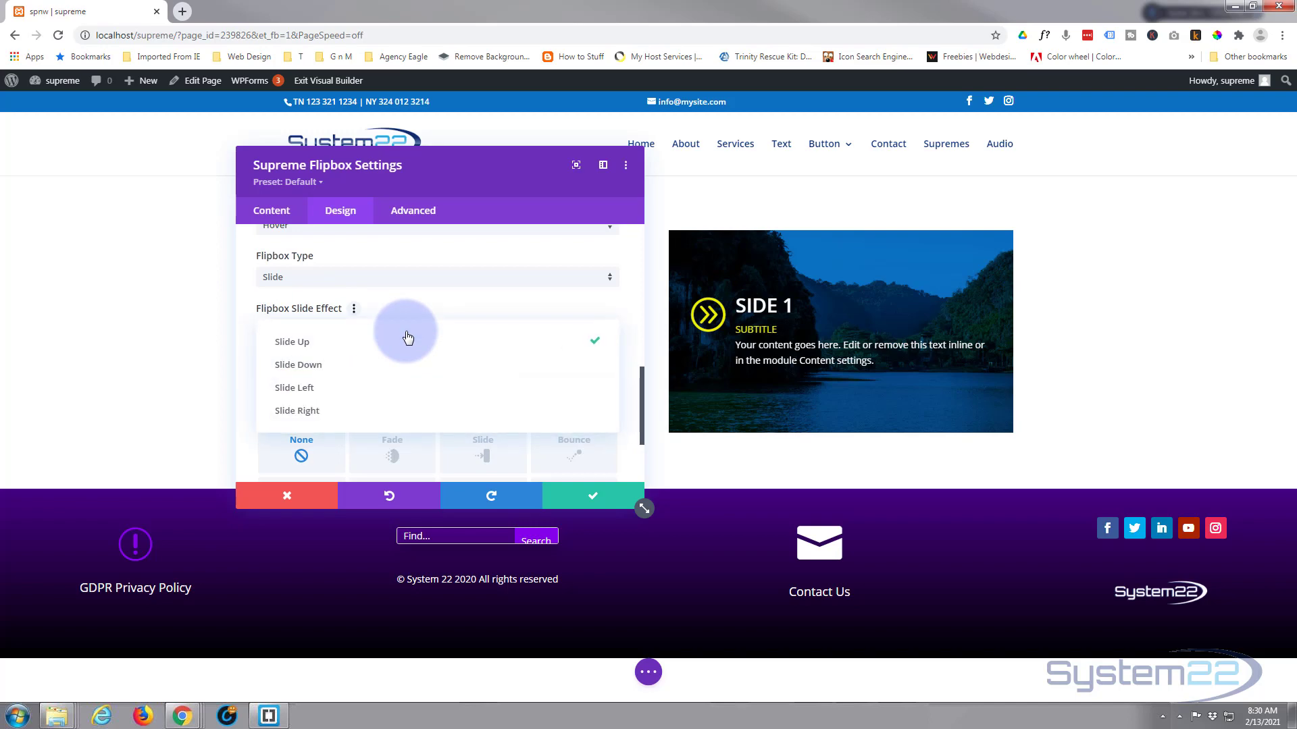
pyautogui.click(352, 410)
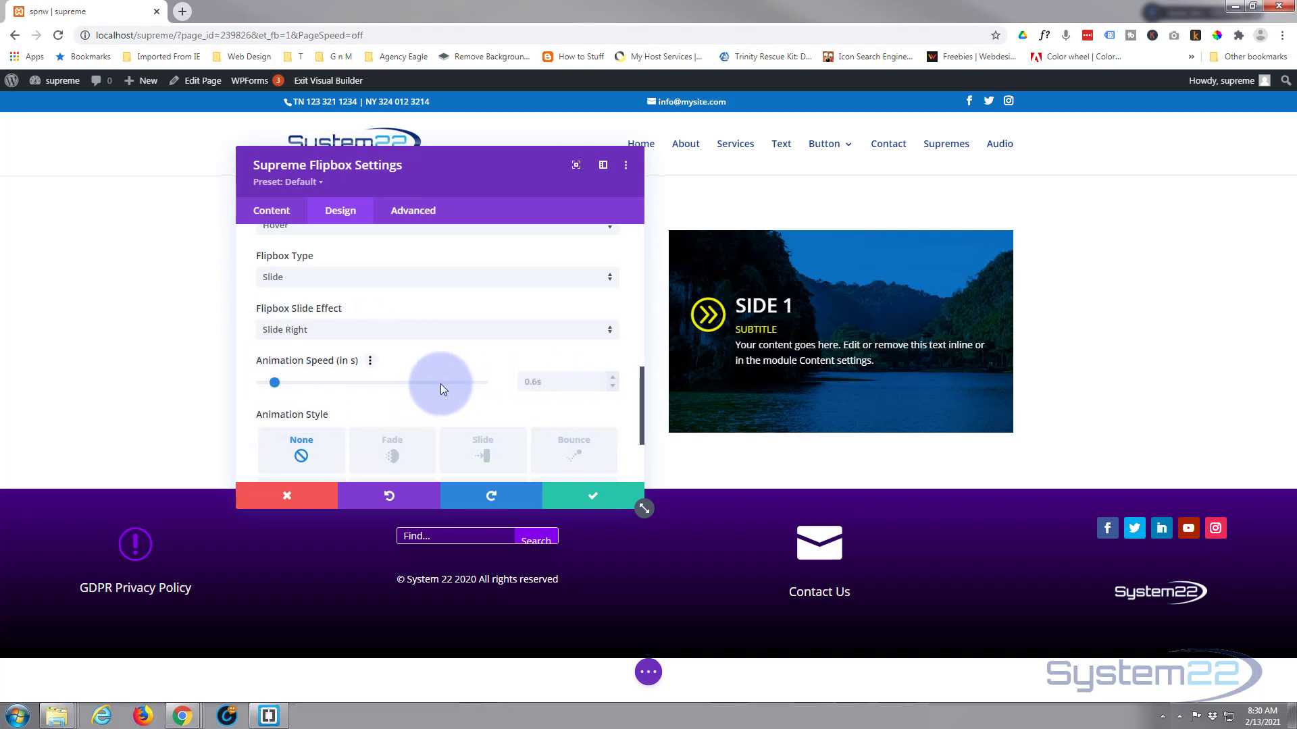
pyautogui.moveTo(276, 382); pyautogui.dragTo(284, 385)
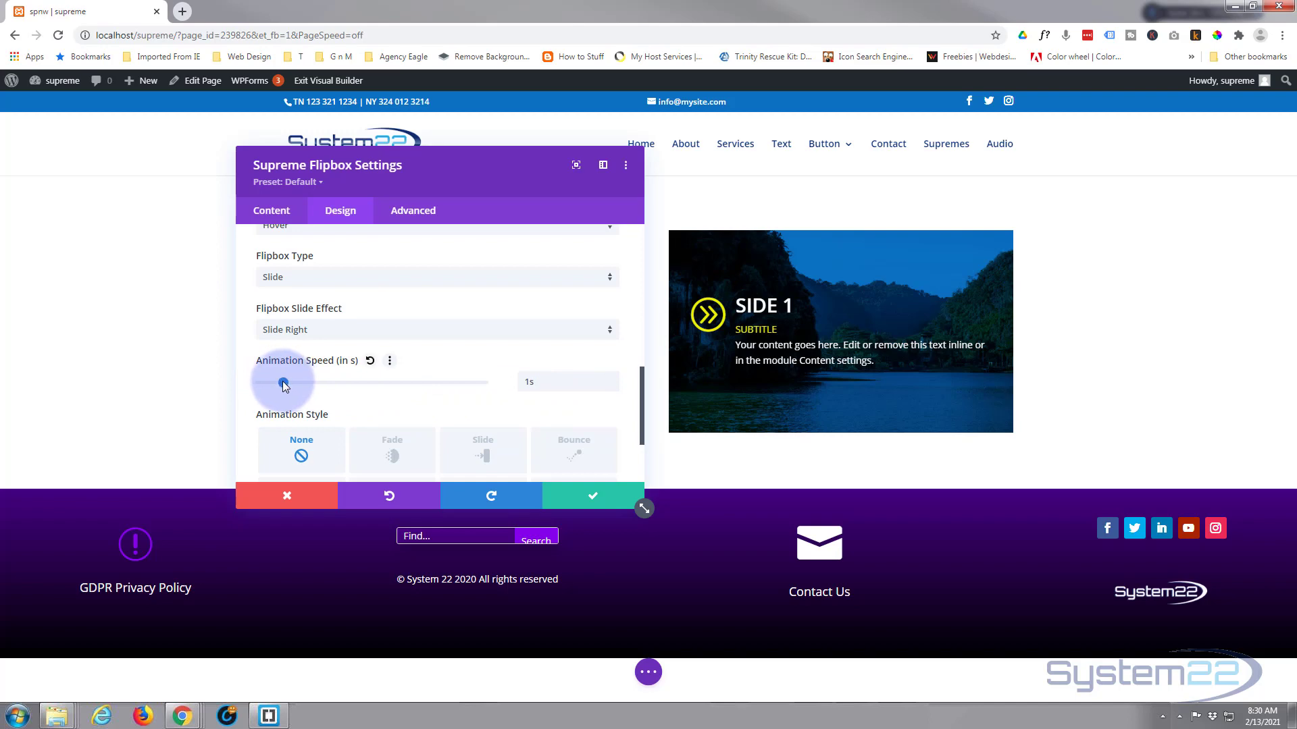
pyautogui.scroll(-1, 414, 355)
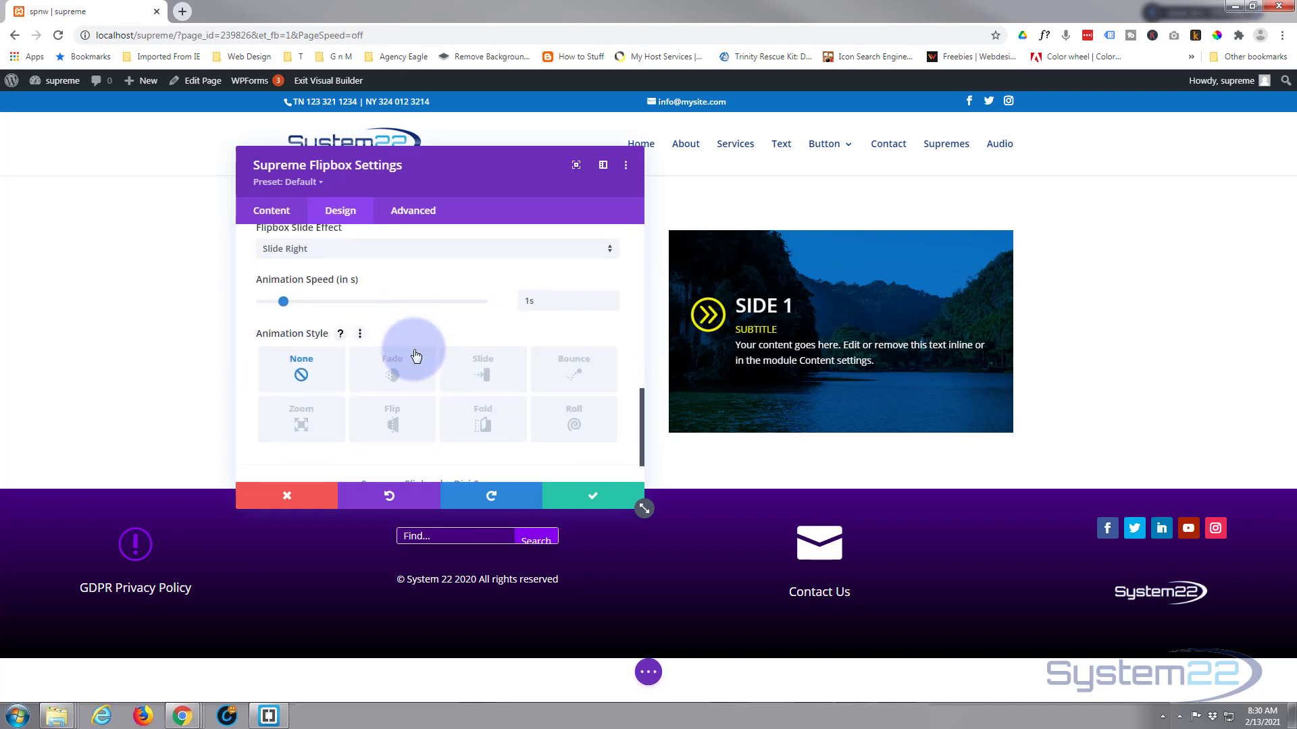
pyautogui.scroll(-1, 413, 354)
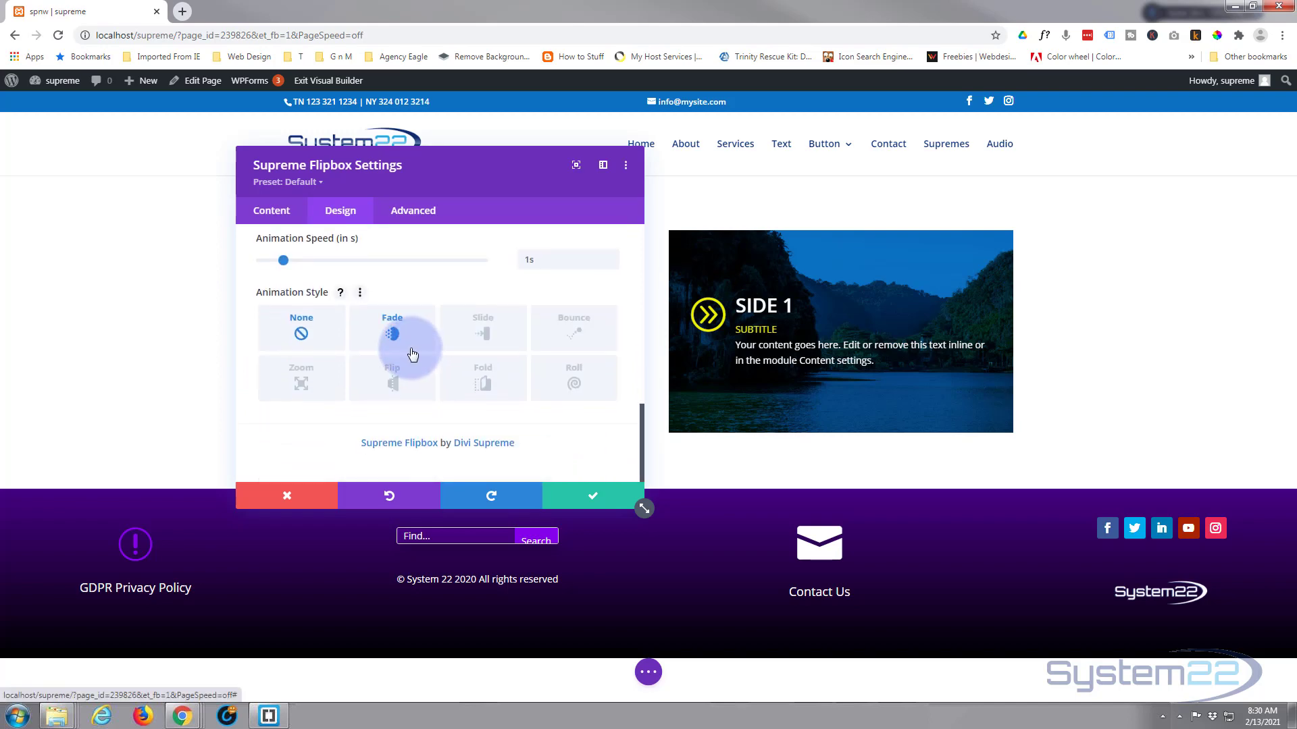
pyautogui.click(589, 500)
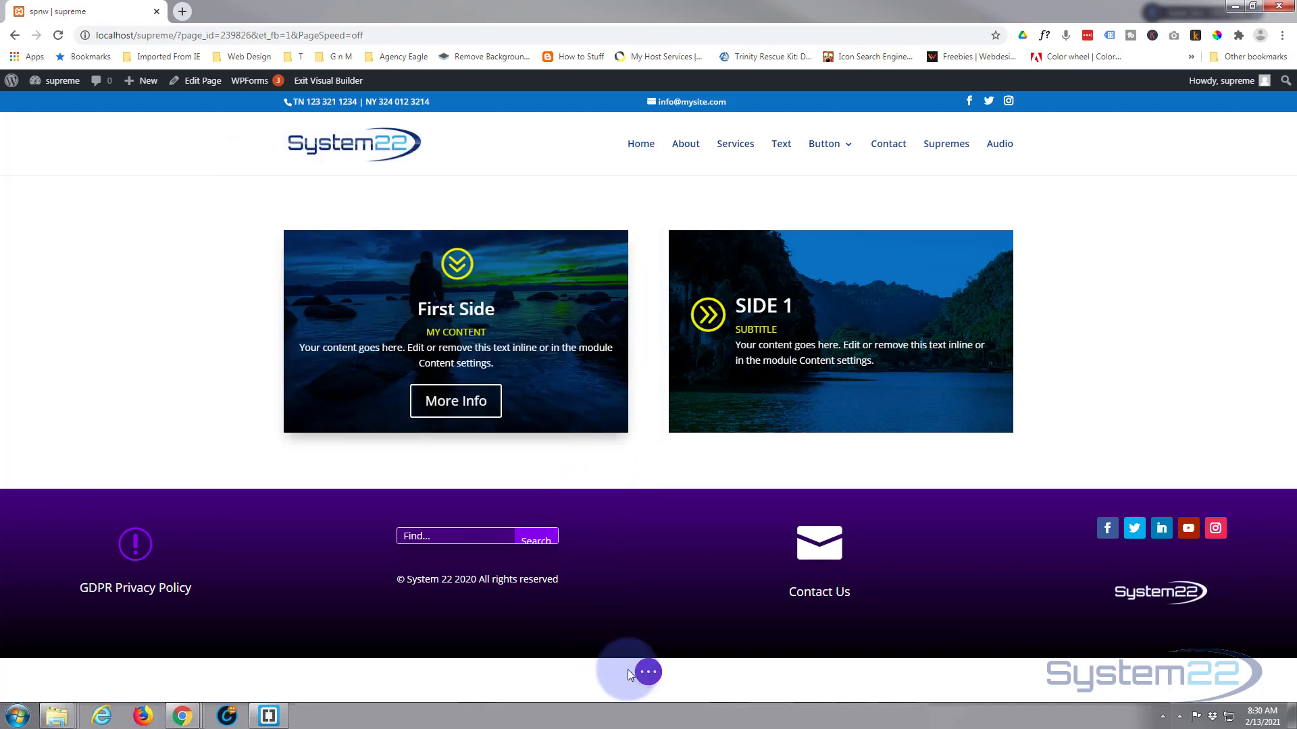
# Save the page as a draft and exit the visual builder to preview the second flipbox's hover animation.
pyautogui.click(648, 672)
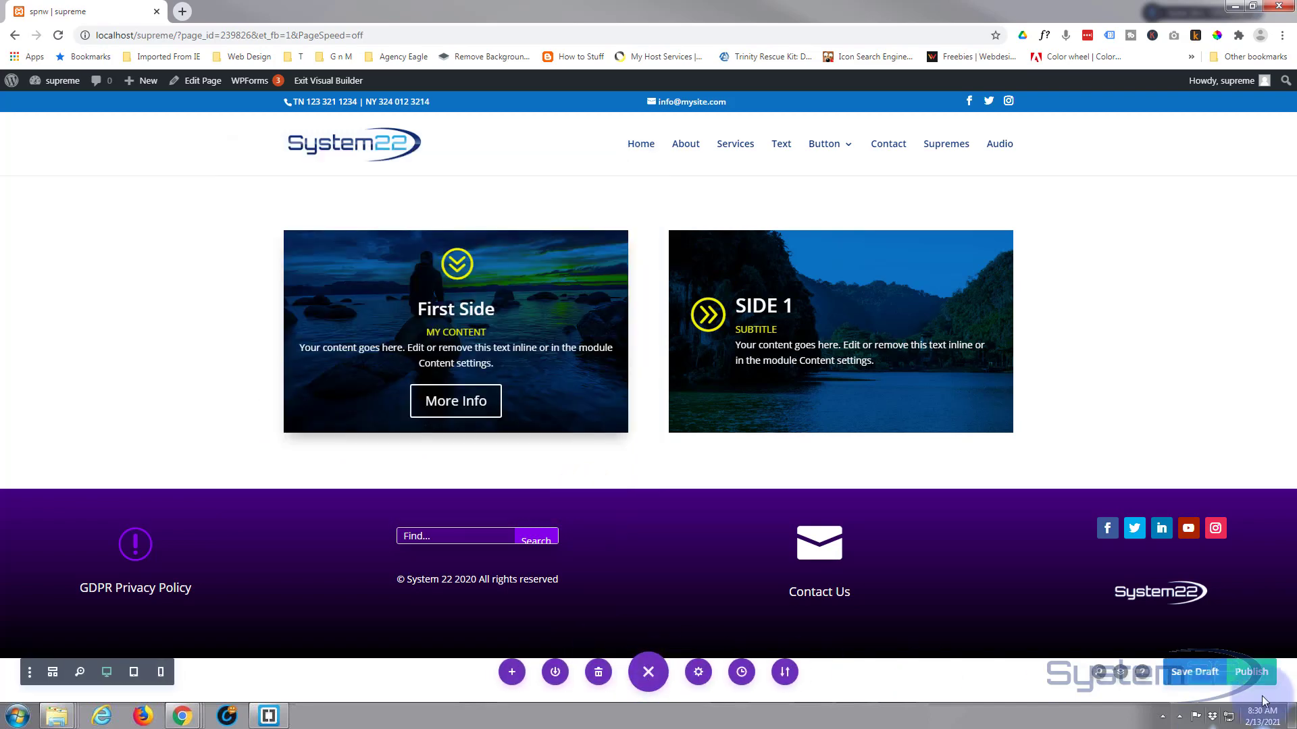
pyautogui.click(1194, 672)
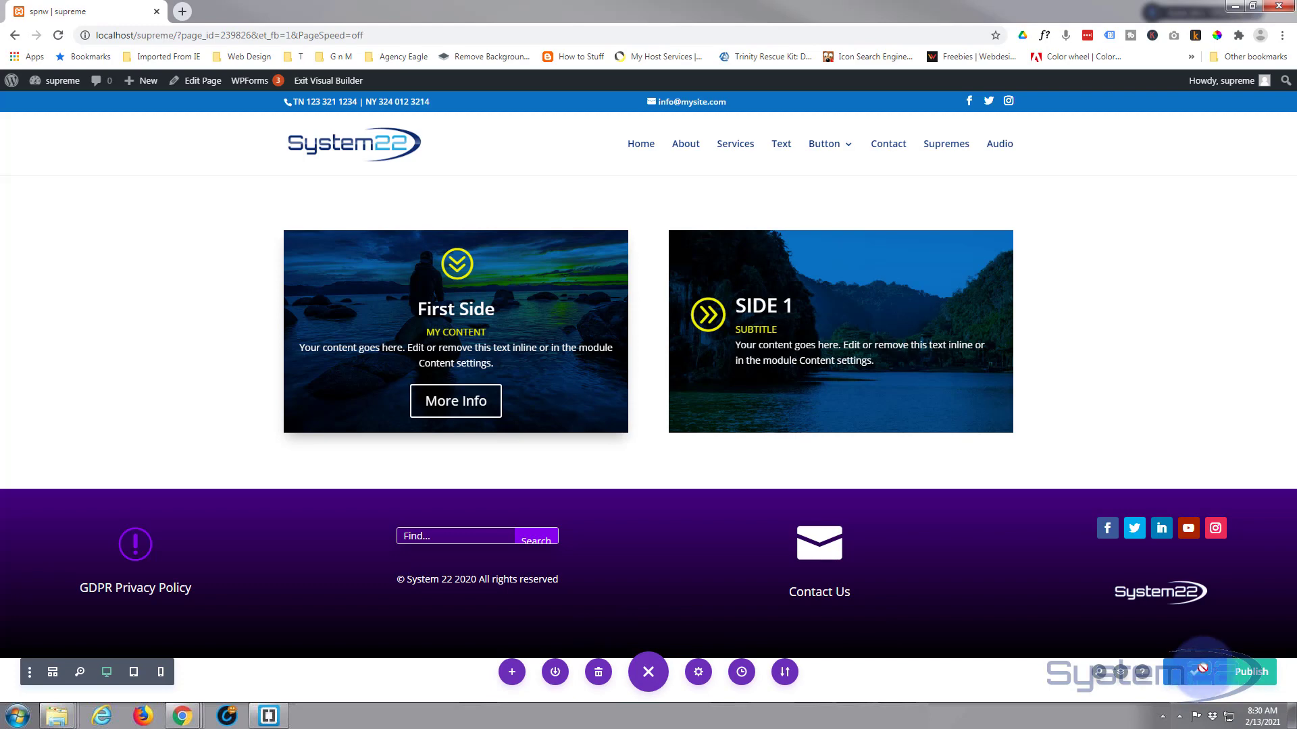
pyautogui.click(327, 80)
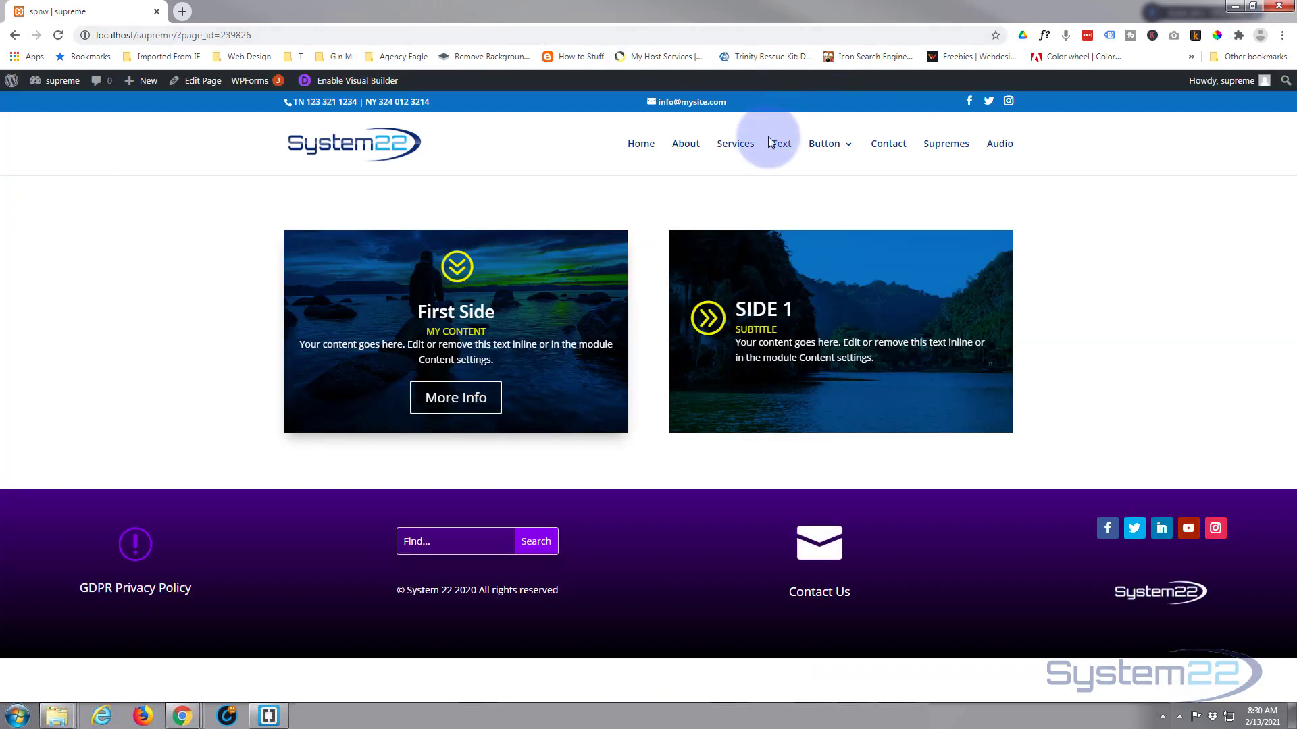
pyautogui.moveTo(790, 284)
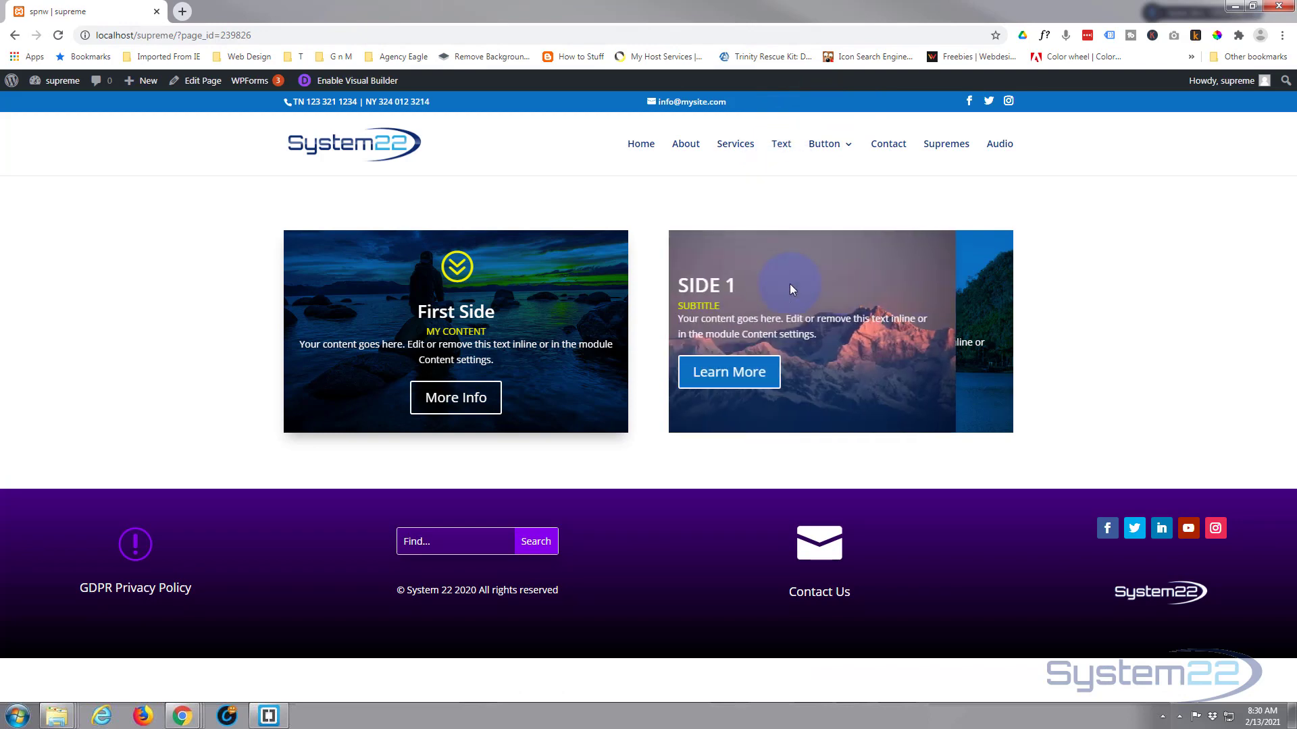